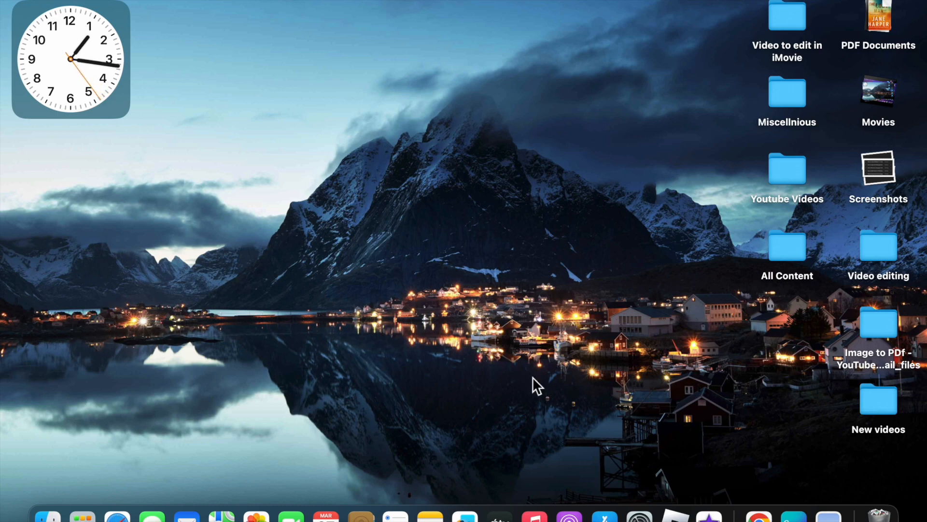
Step: Open iMovie in full screen and create a new movie project
{"action": "left_click", "coordinate": [73, 498]}
{"action": "left_click", "coordinate": [128, 157]}
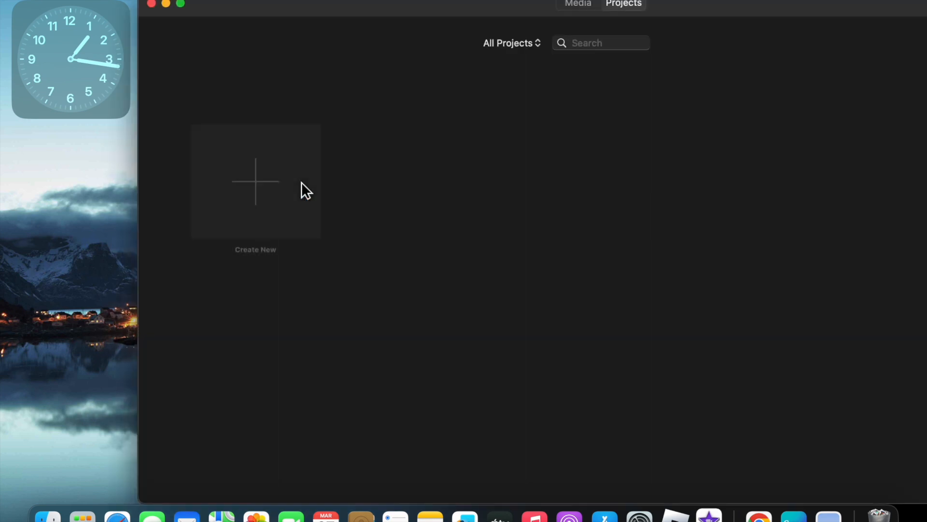
{"action": "left_click", "coordinate": [181, 4]}
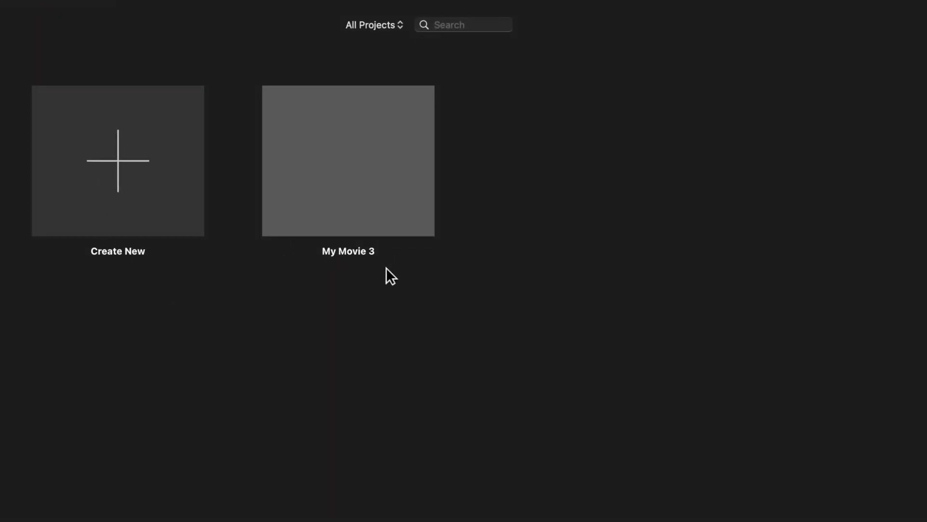
{"action": "left_click", "coordinate": [123, 166]}
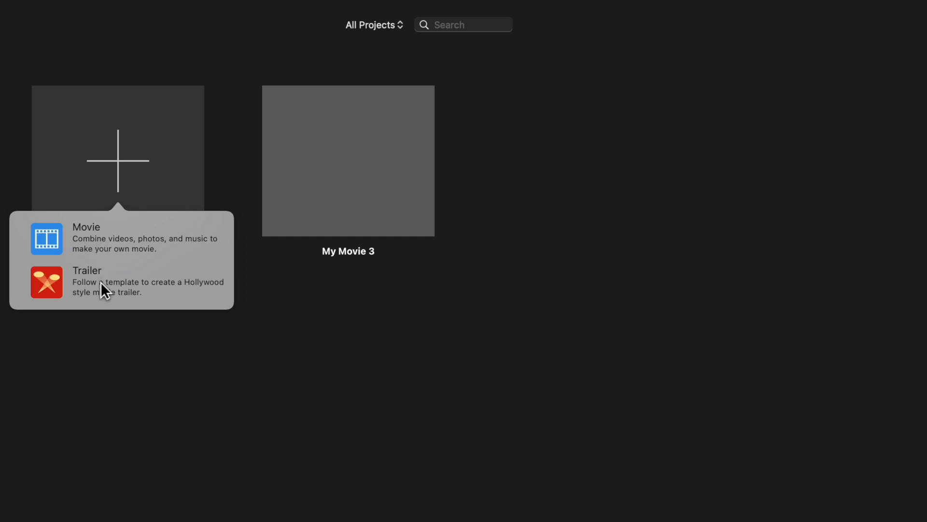
{"action": "left_click", "coordinate": [103, 237]}
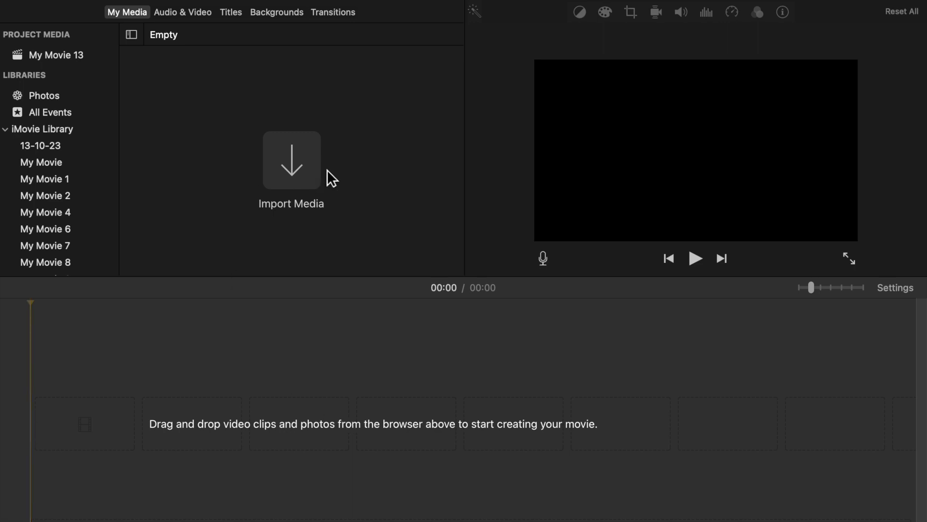
Step: Import "Girl walking on the beach .mp4" from the Desktop's Video editing folder into the project media
{"action": "left_click", "coordinate": [293, 172]}
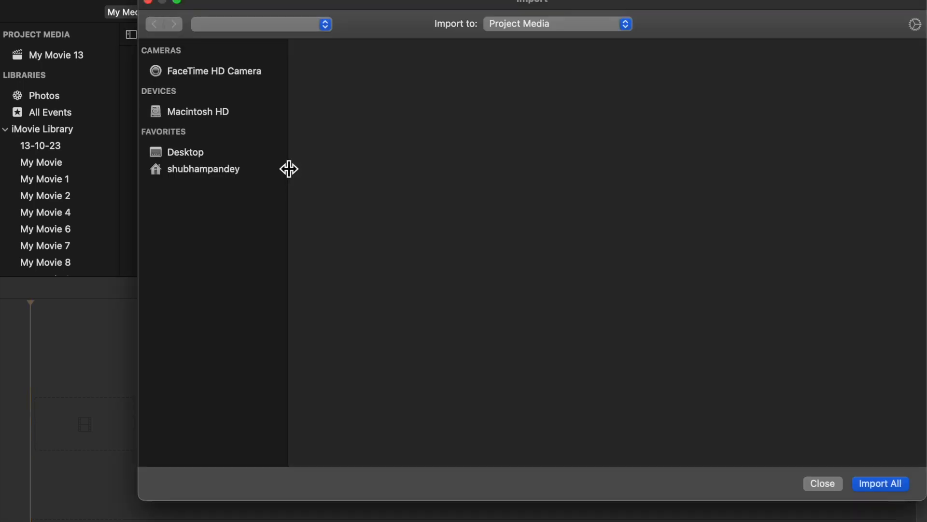
{"action": "scroll", "coordinate": [373, 372], "scroll_direction": "down", "scroll_amount": 10}
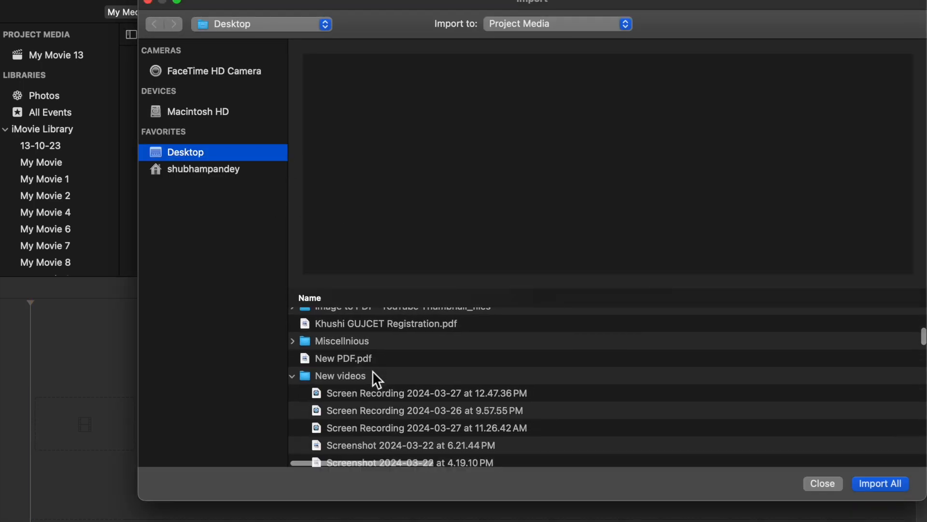
{"action": "scroll", "coordinate": [372, 370], "scroll_direction": "down", "scroll_amount": 15}
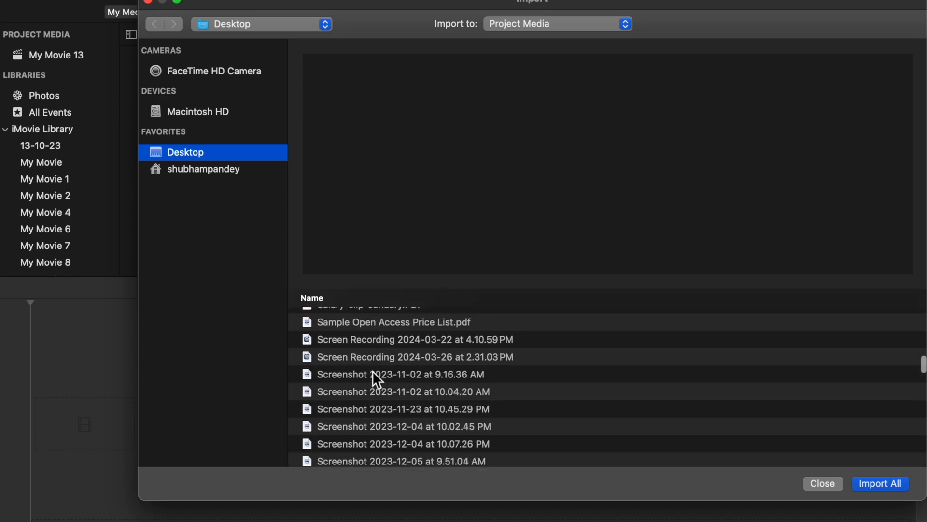
{"action": "scroll", "coordinate": [372, 370], "scroll_direction": "down", "scroll_amount": 15}
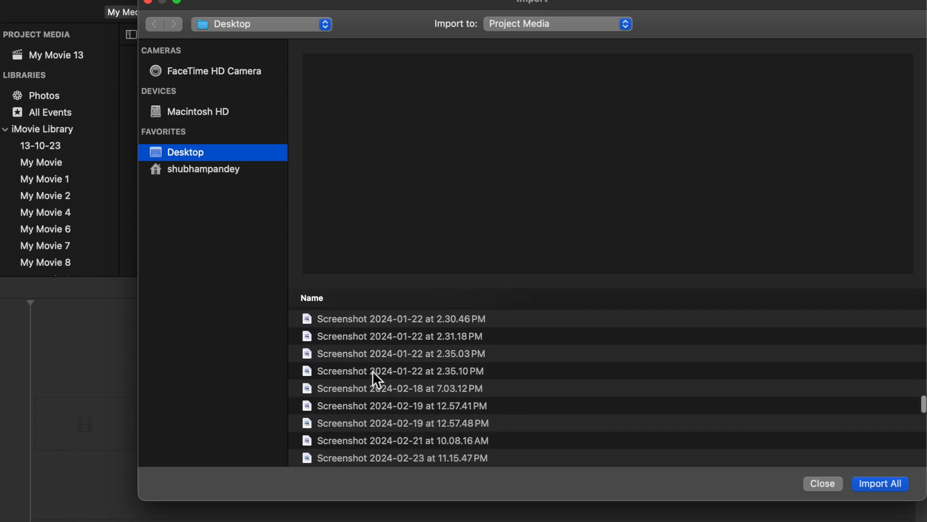
{"action": "scroll", "coordinate": [373, 371], "scroll_direction": "down", "scroll_amount": 5}
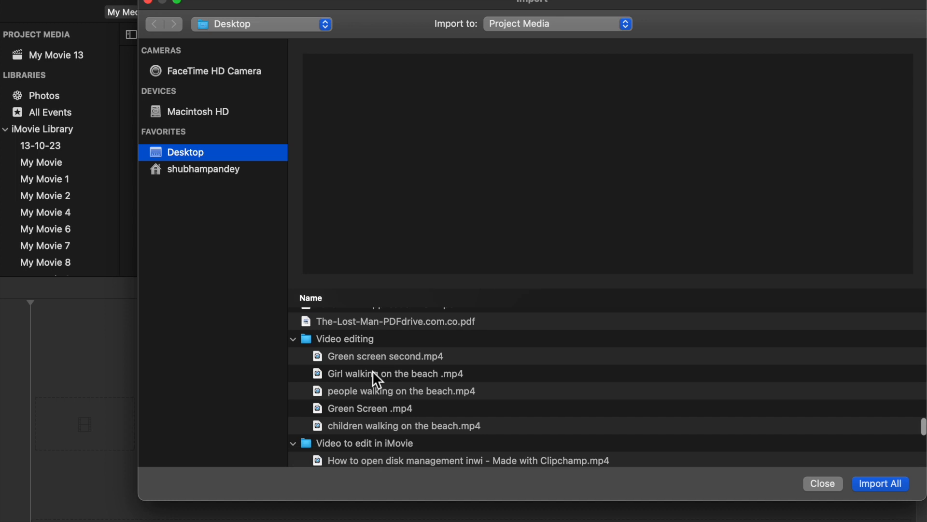
{"action": "left_click", "coordinate": [368, 379]}
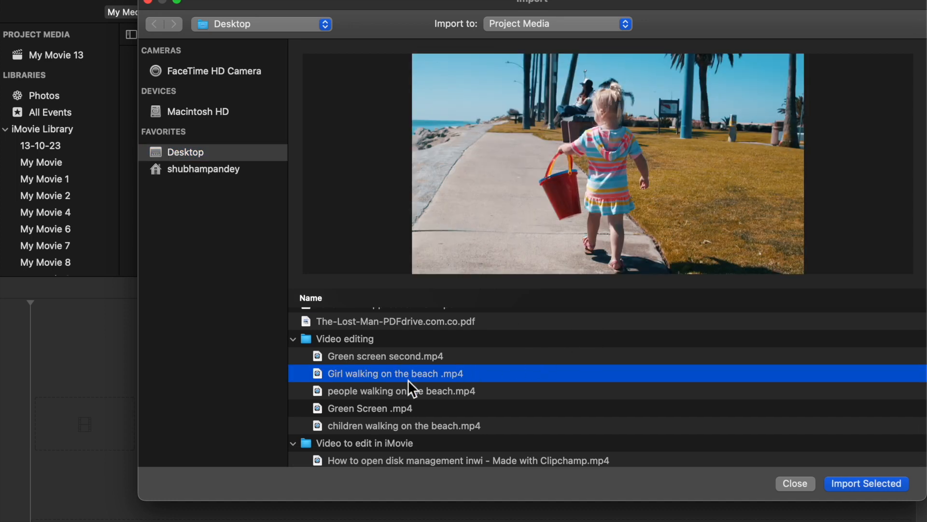
{"action": "left_click", "coordinate": [852, 484]}
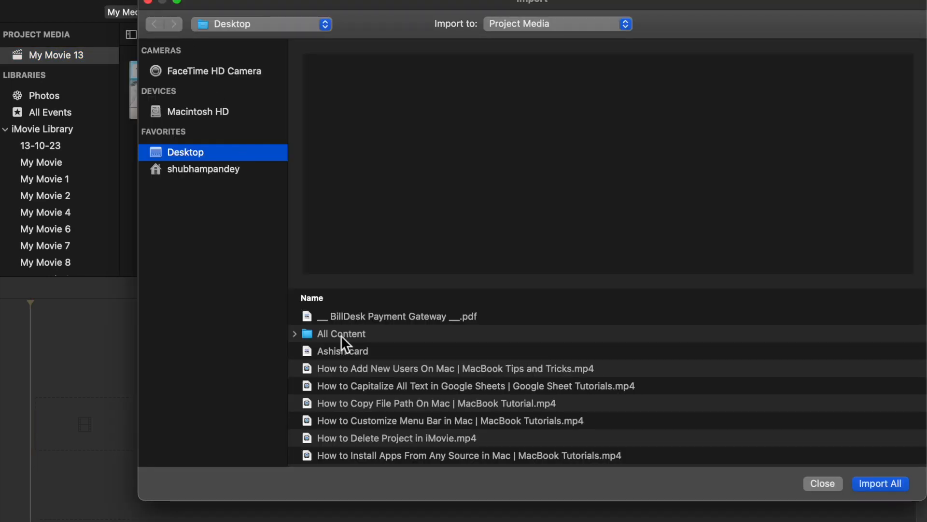
Step: Import "people walking on the beach.mp4" from the Video editing folder into the project media
{"action": "scroll", "coordinate": [372, 396], "scroll_direction": "down", "scroll_amount": 15}
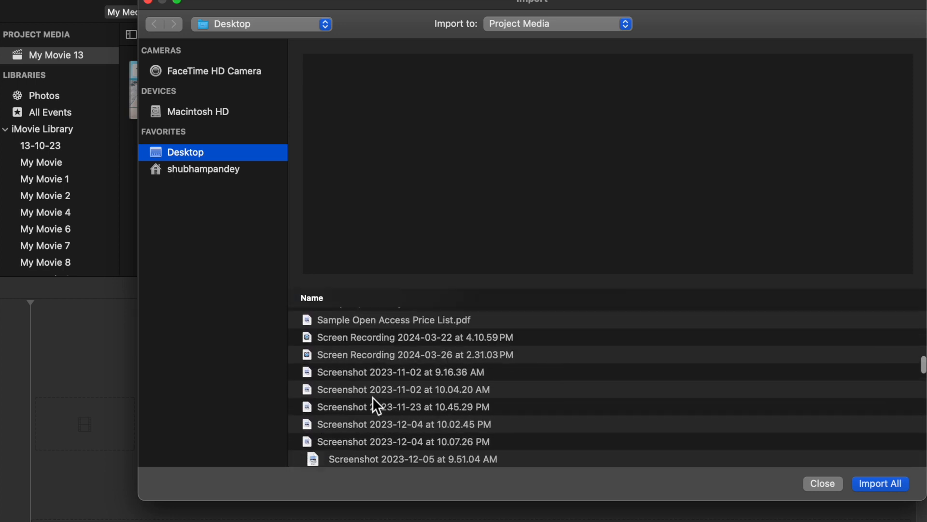
{"action": "scroll", "coordinate": [373, 400], "scroll_direction": "down", "scroll_amount": 20}
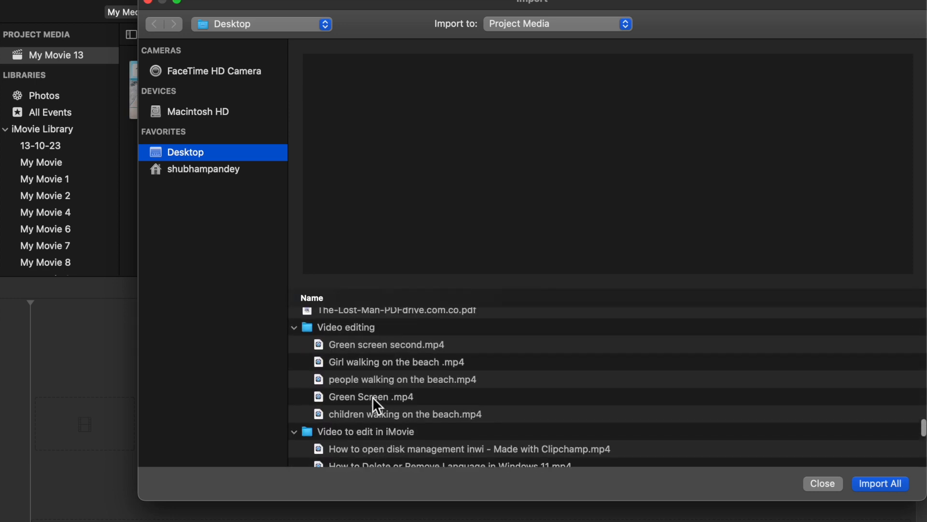
{"action": "scroll", "coordinate": [373, 398], "scroll_direction": "down", "scroll_amount": 2}
{"action": "left_click", "coordinate": [380, 360]}
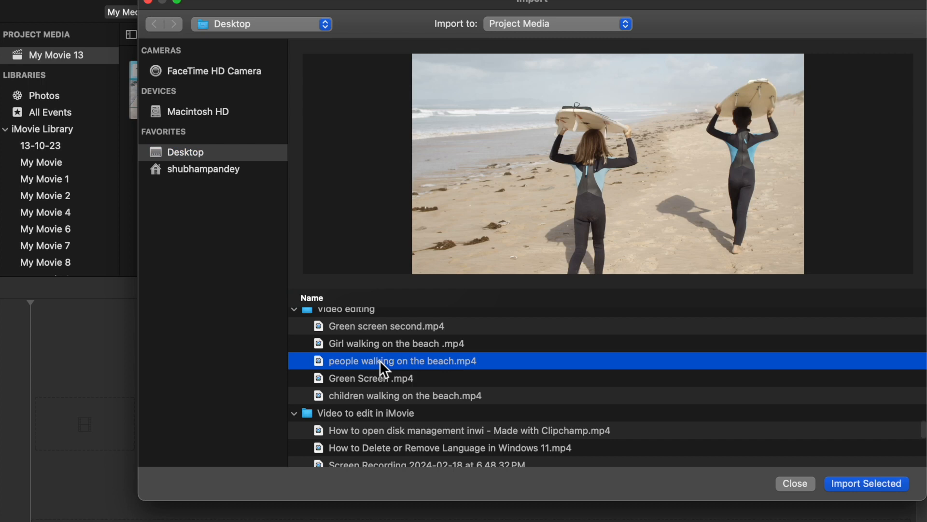
{"action": "left_click", "coordinate": [866, 484]}
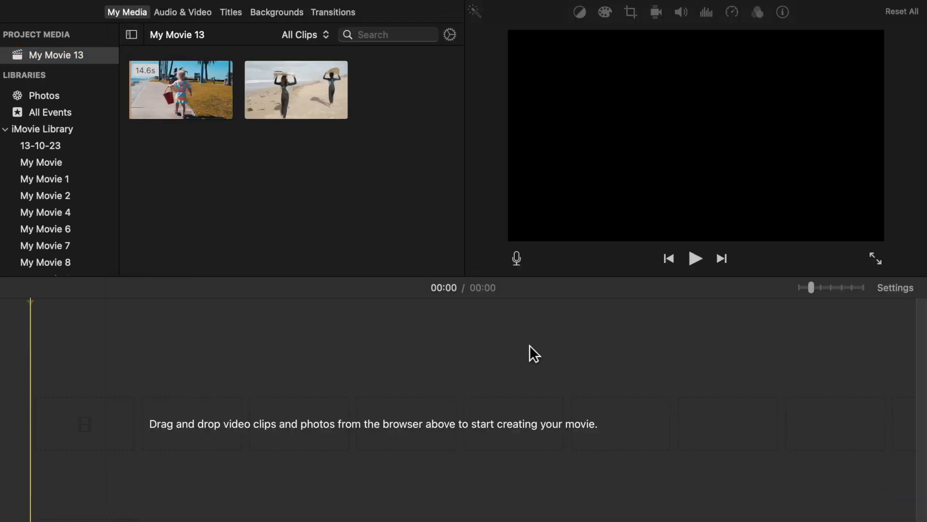
Step: Import "children walking on the beach.mp4" from the Video editing folder into the project media
{"action": "left_click", "coordinate": [130, 3]}
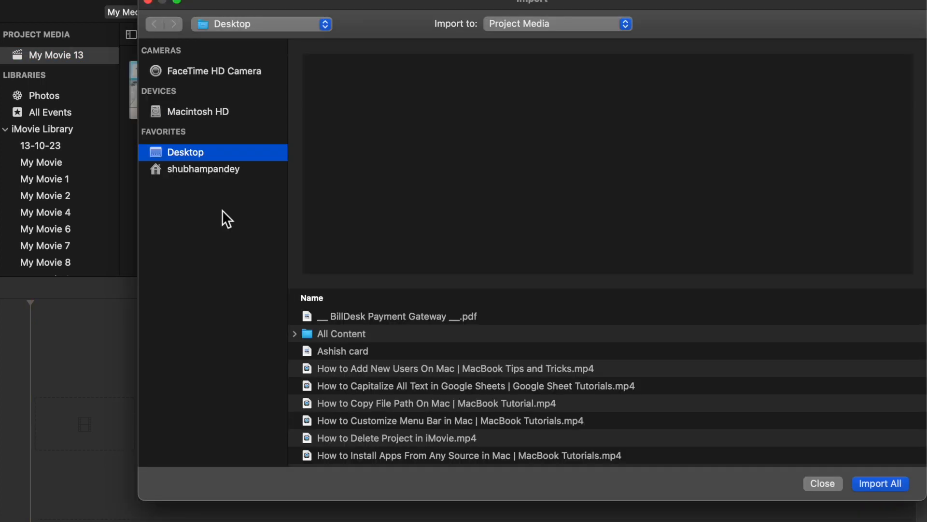
{"action": "scroll", "coordinate": [364, 407], "scroll_direction": "down", "scroll_amount": 20}
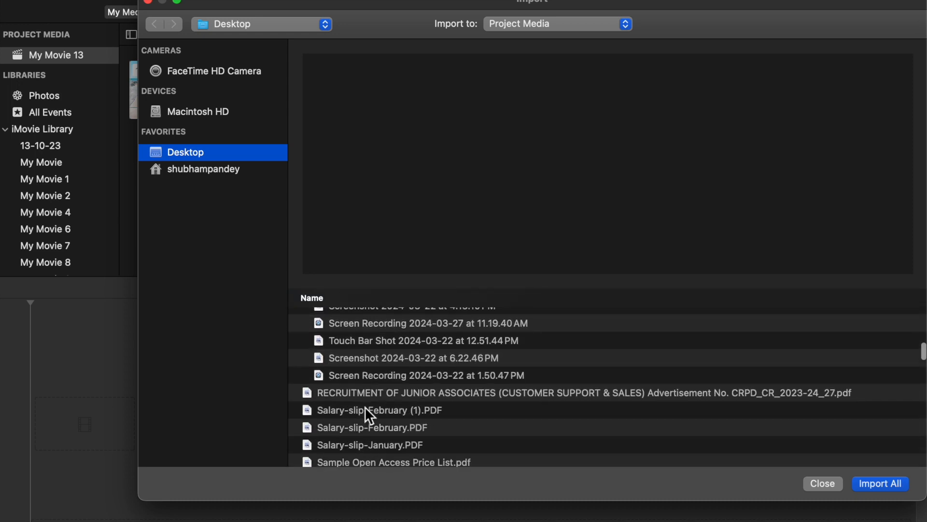
{"action": "scroll", "coordinate": [365, 407], "scroll_direction": "down", "scroll_amount": 20}
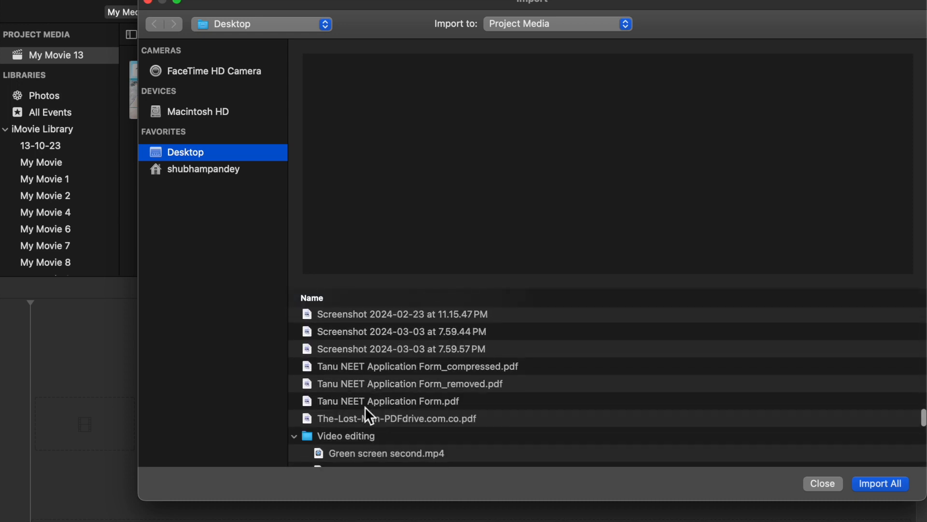
{"action": "scroll", "coordinate": [364, 406], "scroll_direction": "down", "scroll_amount": 2}
{"action": "scroll", "coordinate": [364, 407], "scroll_direction": "up", "scroll_amount": 2}
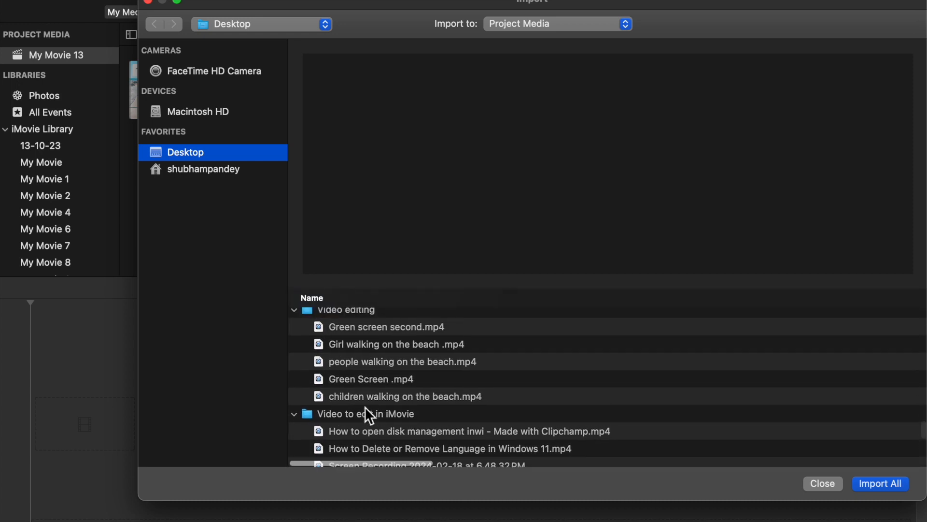
{"action": "left_click", "coordinate": [369, 397]}
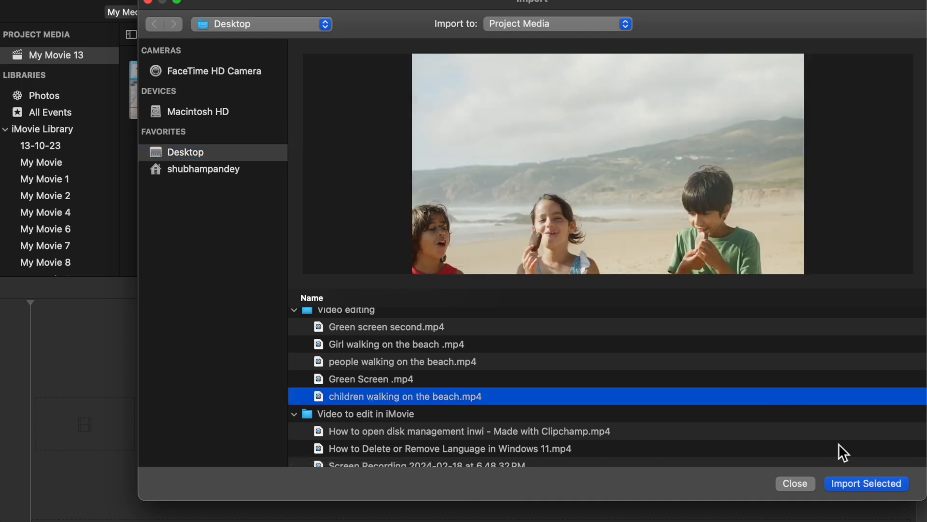
{"action": "left_click", "coordinate": [853, 485]}
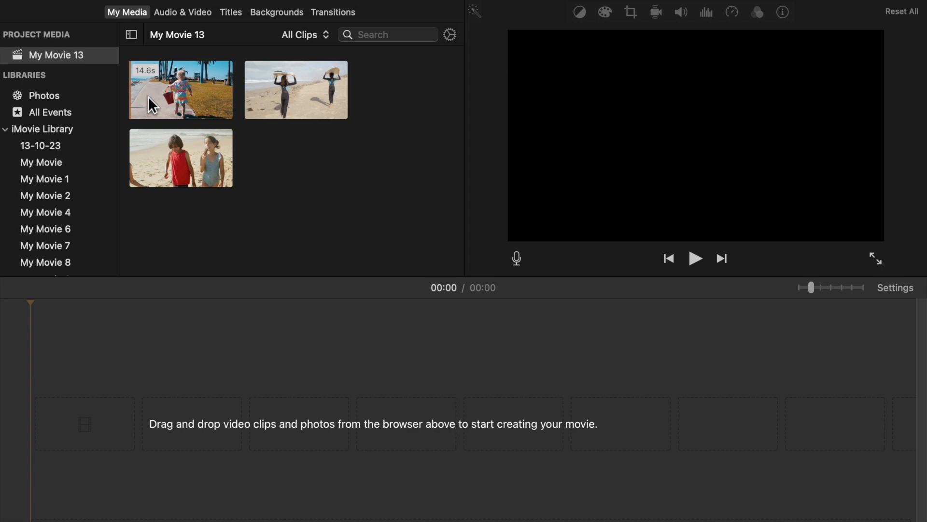
Step: Add the full clip of the girl with the red bucket to the timeline and return the playhead to its start
{"action": "left_click", "coordinate": [291, 188]}
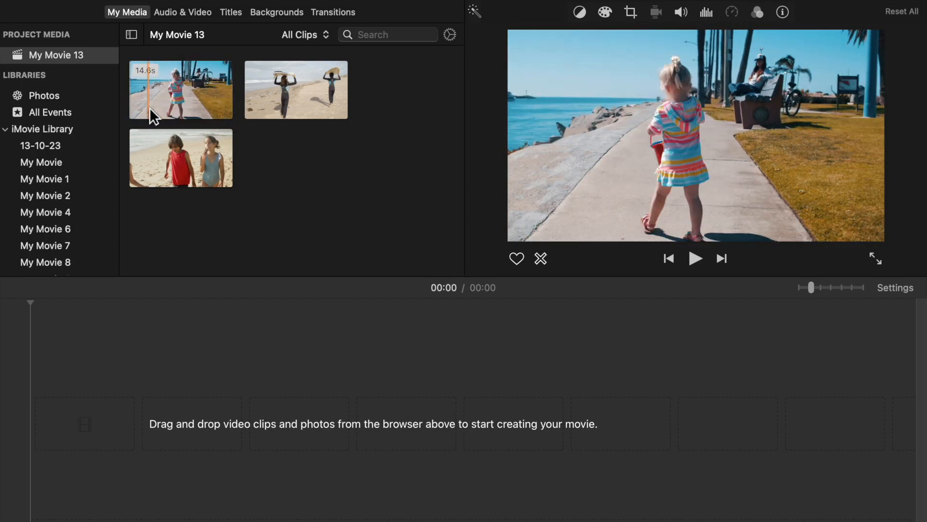
{"action": "left_click", "coordinate": [143, 107]}
{"action": "mouse_move", "coordinate": [135, 105]}
{"action": "left_mouse_down"}
{"action": "mouse_move", "coordinate": [174, 105]}
{"action": "mouse_move", "coordinate": [135, 109]}
{"action": "left_mouse_up"}
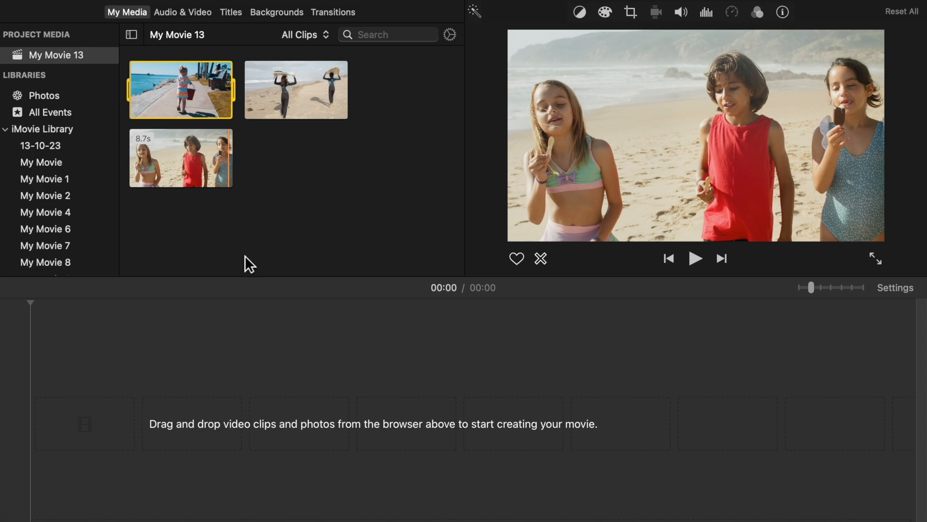
{"action": "left_click", "coordinate": [292, 186]}
{"action": "left_click", "coordinate": [214, 83]}
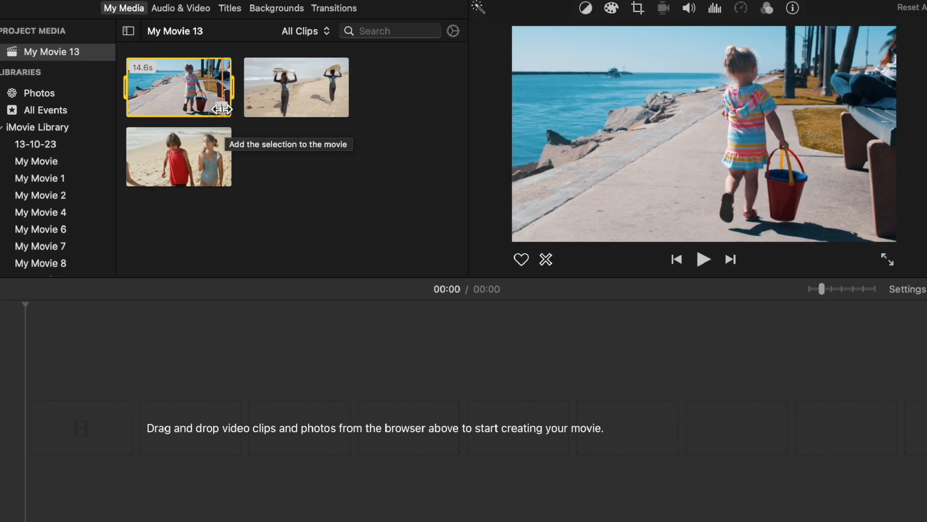
{"action": "left_click", "coordinate": [227, 111]}
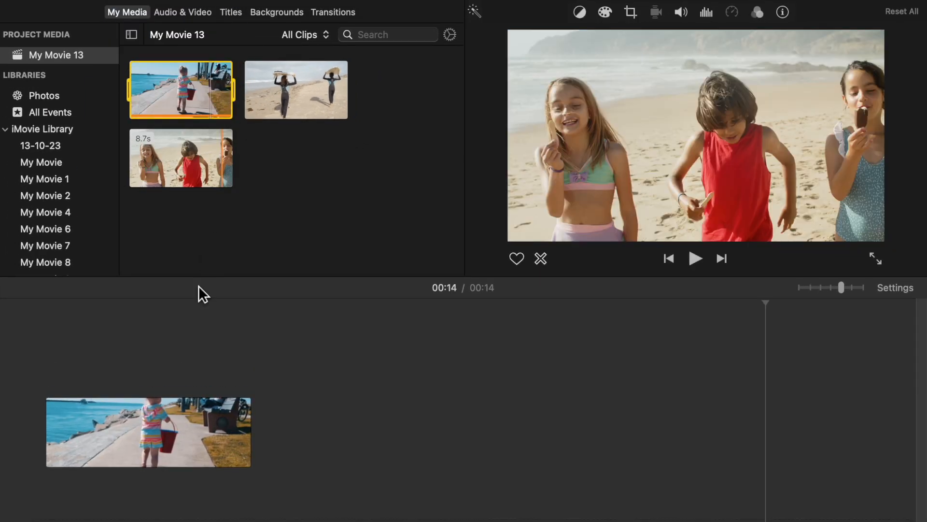
{"action": "left_click", "coordinate": [51, 388]}
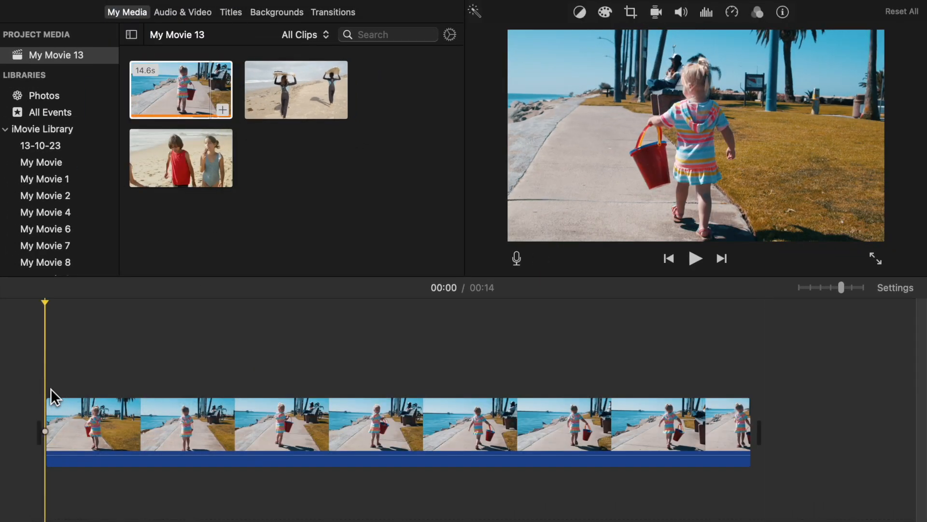
Step: Append the clip of the two people carrying surfboards after the girl clip in the timeline
{"action": "left_click", "coordinate": [309, 112]}
{"action": "left_click_drag", "start_coordinate": [309, 112], "coordinate": [773, 431]}
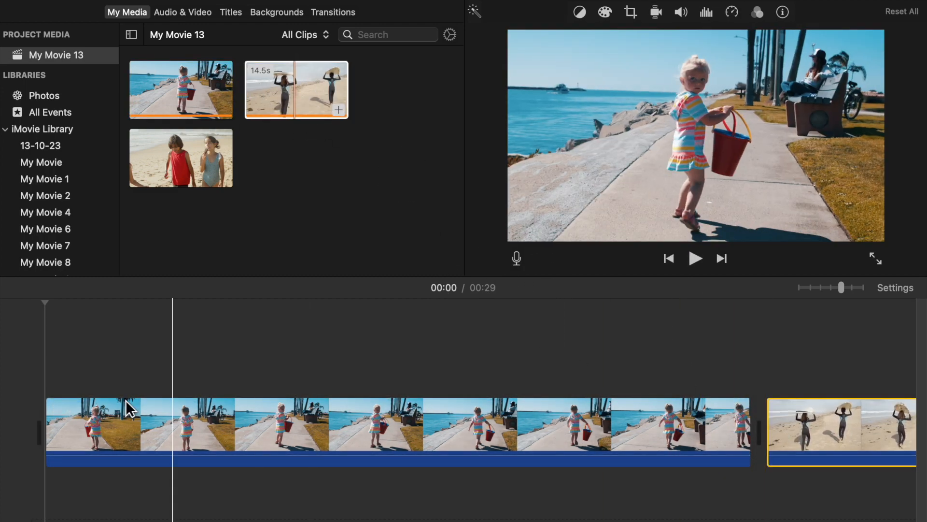
Step: Preview the movie from its beginning, then replay it and pause at about 00:01
{"action": "left_click", "coordinate": [46, 409]}
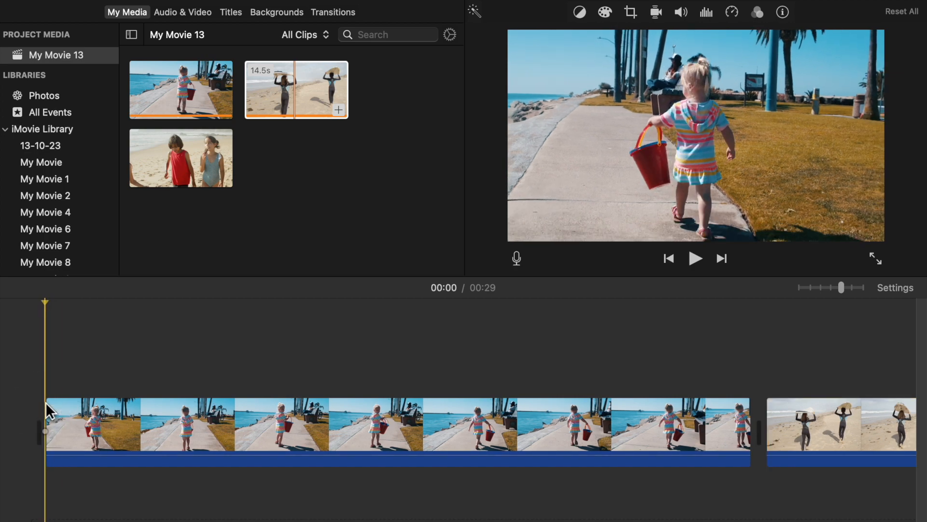
{"action": "left_click", "coordinate": [698, 262]}
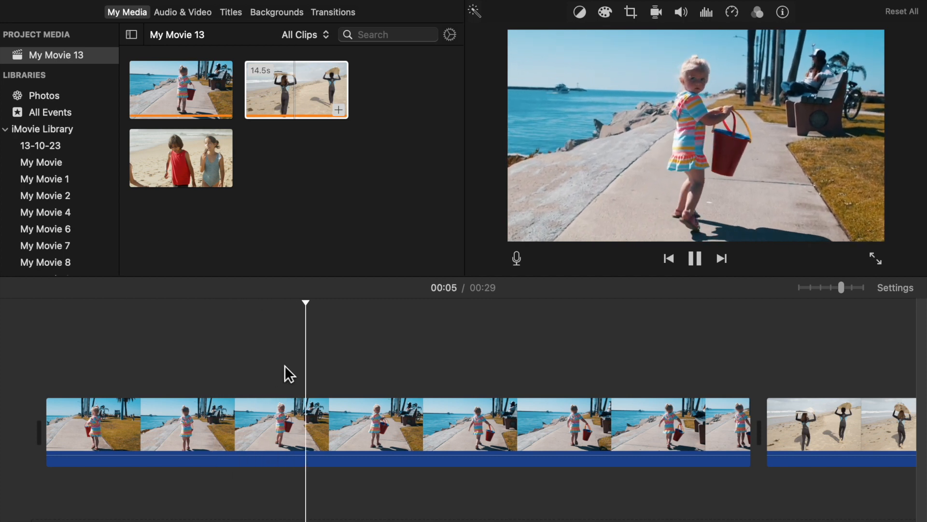
{"action": "left_click", "coordinate": [46, 371]}
{"action": "left_click", "coordinate": [695, 258]}
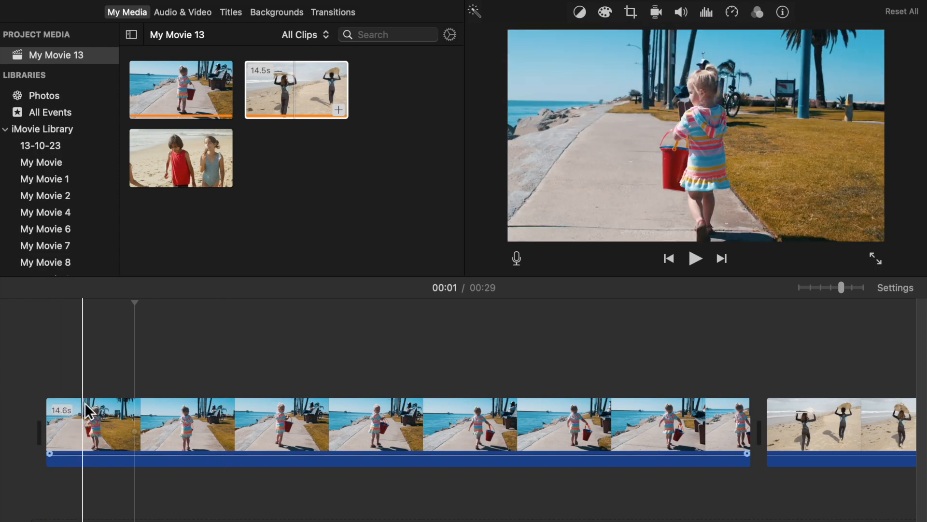
Step: Try to adjust the starting edge of the girl clip in the timeline
{"action": "left_click", "coordinate": [52, 434]}
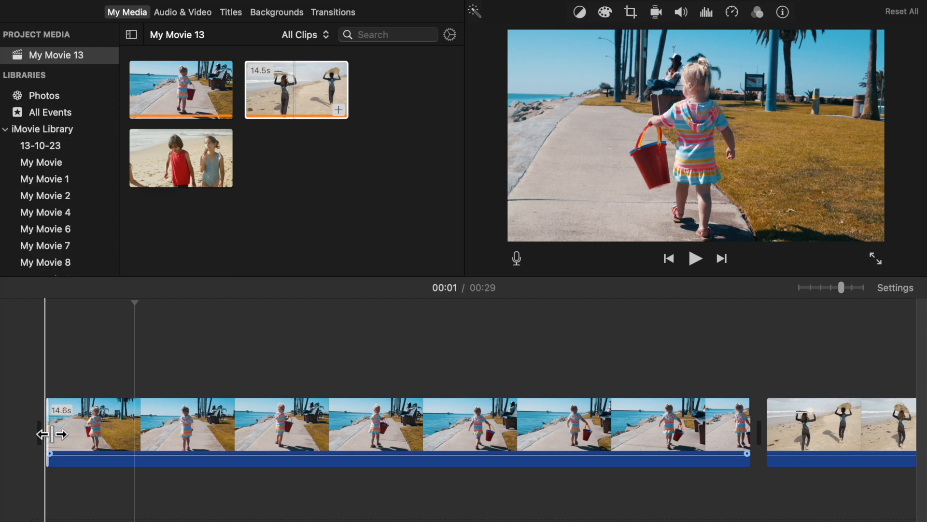
{"action": "left_click_drag", "start_coordinate": [52, 434], "coordinate": [33, 416]}
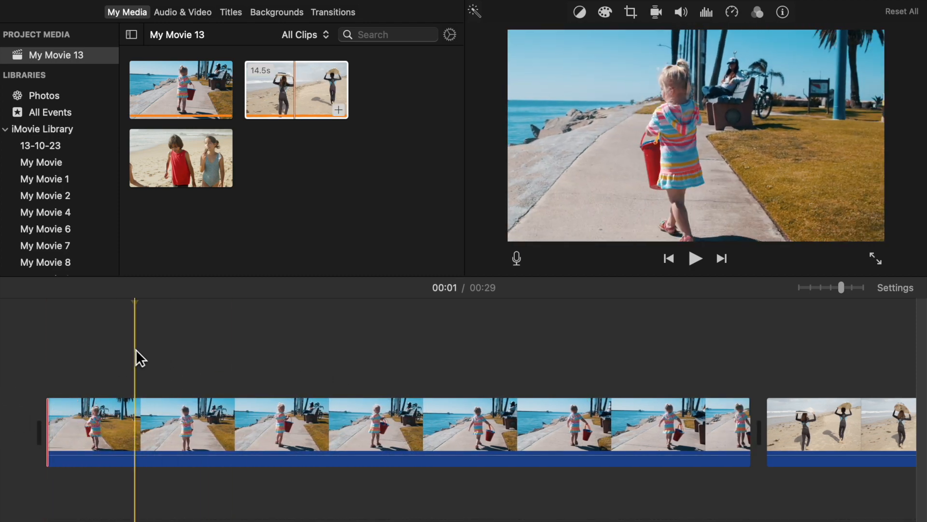
Step: Play the girl clip from about 00:01 and pause at about 00:04
{"action": "left_click", "coordinate": [139, 345]}
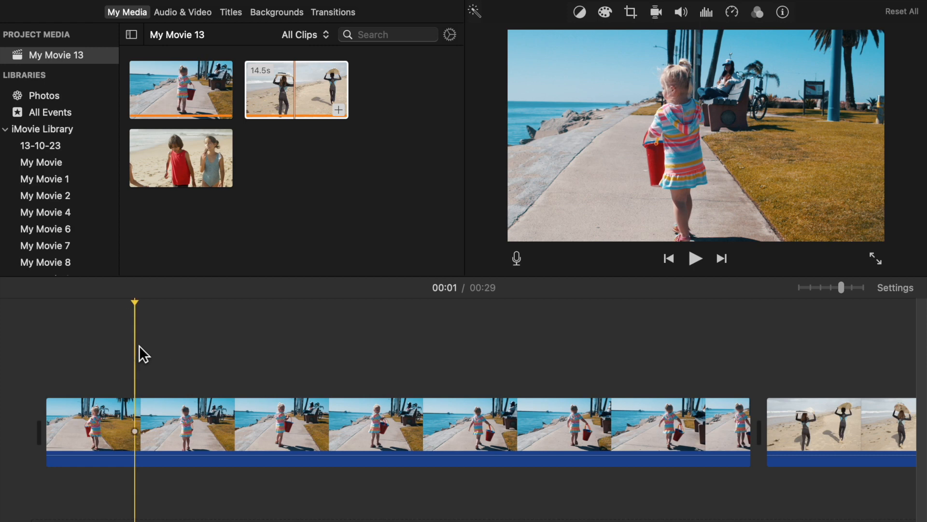
{"action": "key", "text": "space"}
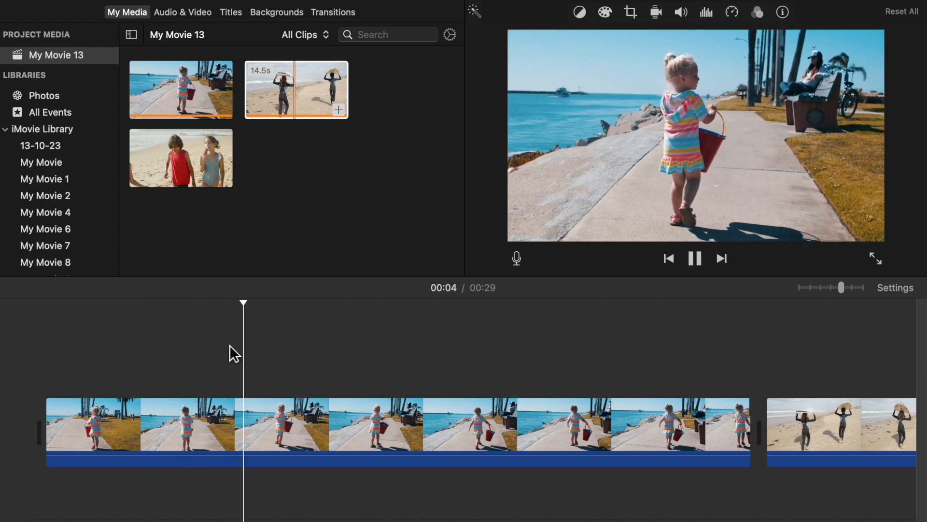
{"action": "key", "text": "space"}
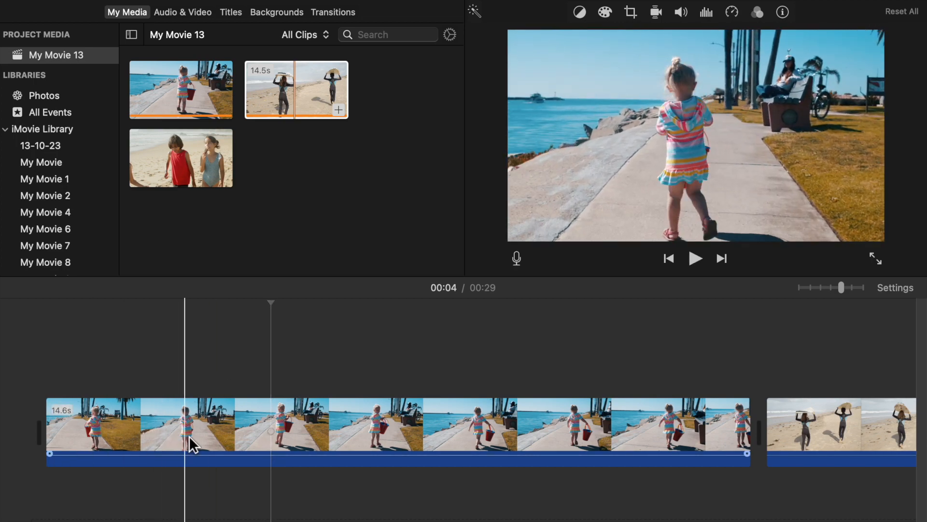
Step: Split the girl clip in the timeline at about 00:03
{"action": "left_click", "coordinate": [212, 420]}
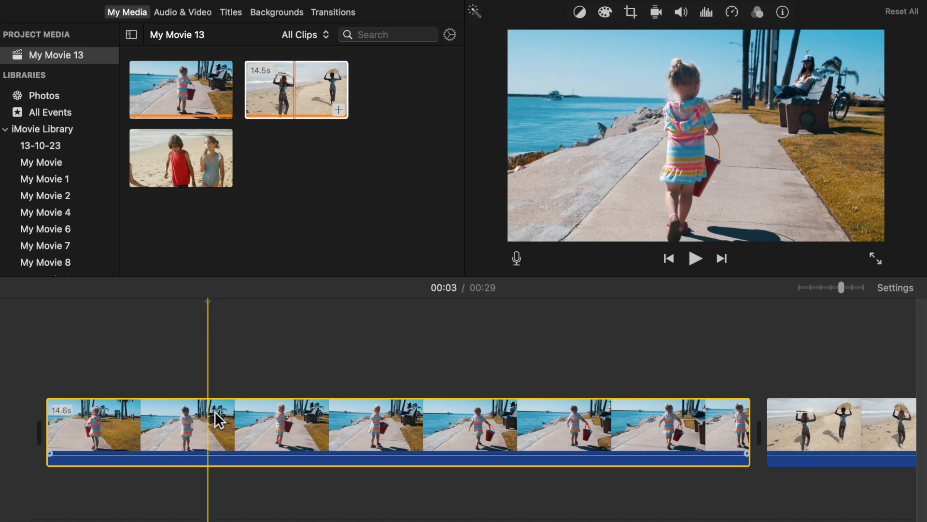
{"action": "left_click", "coordinate": [212, 411]}
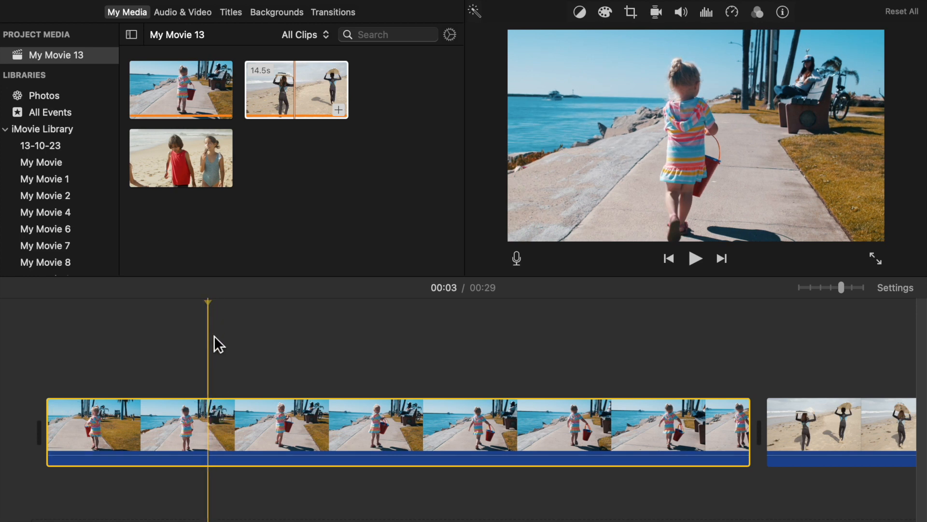
{"action": "right_click", "coordinate": [211, 407]}
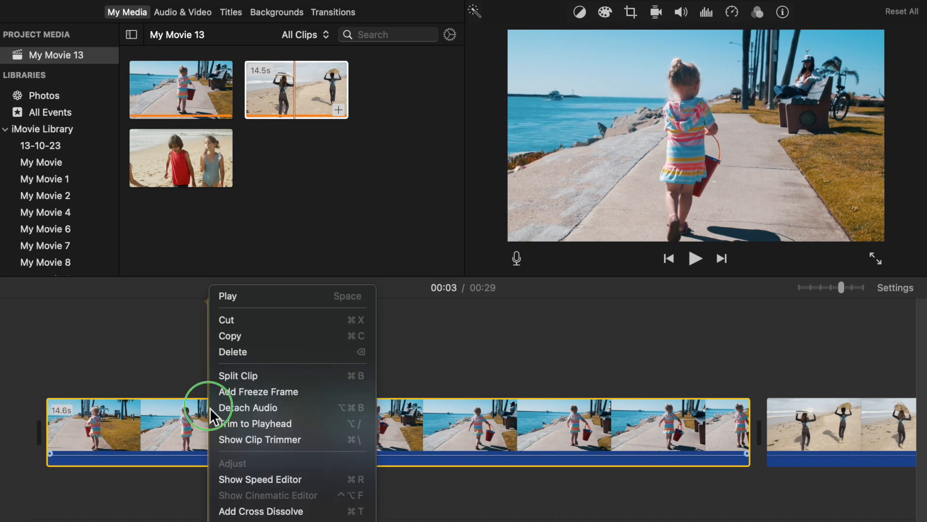
{"action": "left_click", "coordinate": [255, 377]}
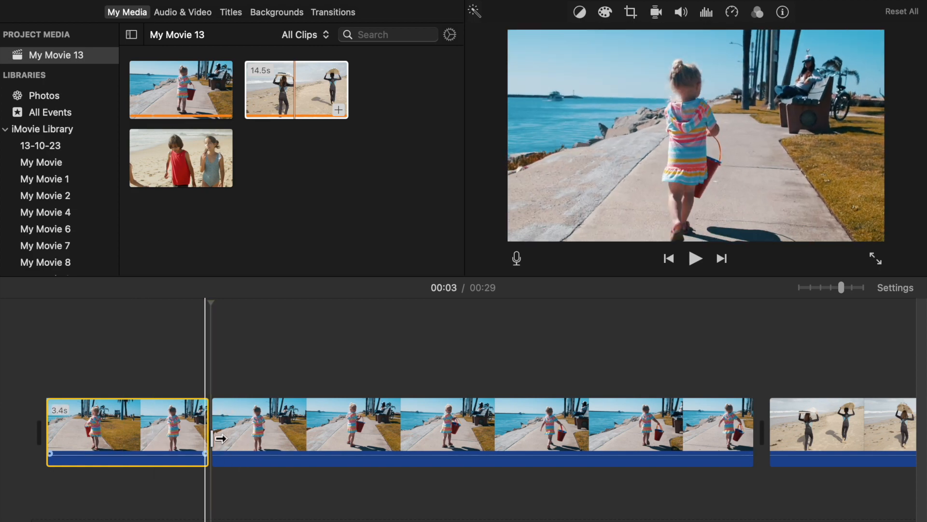
Step: Adjust the first girl segment's start and end edges, extending its end to about 4.2 s and trimming it back slightly
{"action": "left_click_drag", "start_coordinate": [222, 438], "coordinate": [249, 437]}
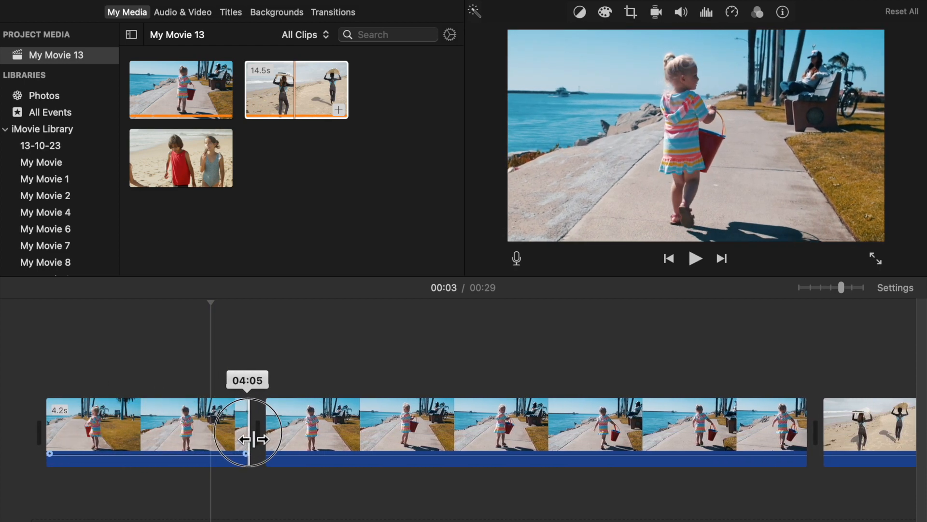
{"action": "left_click", "coordinate": [54, 438]}
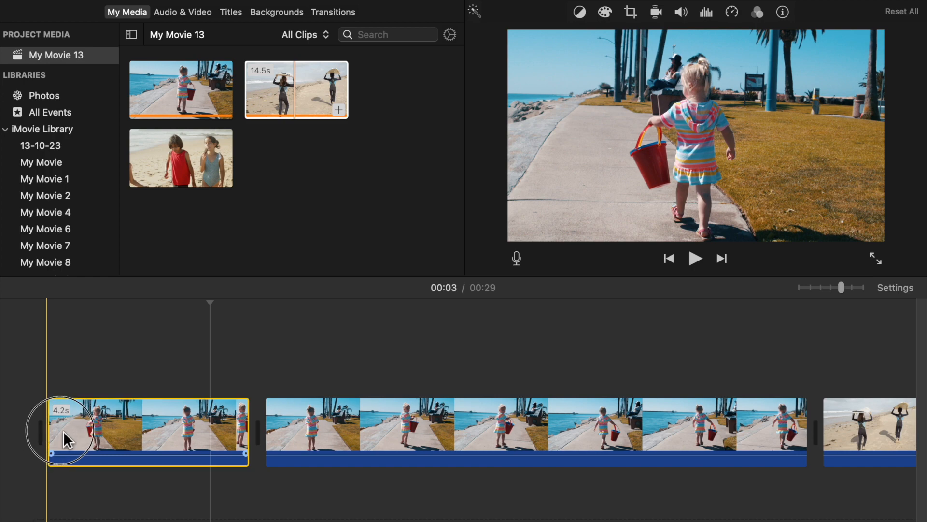
{"action": "left_click", "coordinate": [53, 438]}
{"action": "mouse_move", "coordinate": [53, 438]}
{"action": "left_mouse_down"}
{"action": "mouse_move", "coordinate": [137, 437]}
{"action": "mouse_move", "coordinate": [49, 437]}
{"action": "left_mouse_up"}
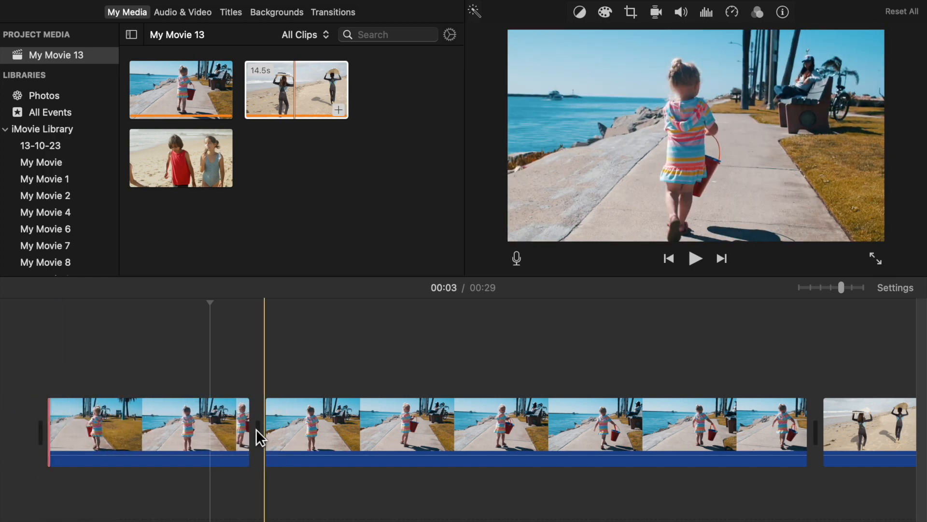
{"action": "left_click_drag", "start_coordinate": [249, 434], "coordinate": [230, 395]}
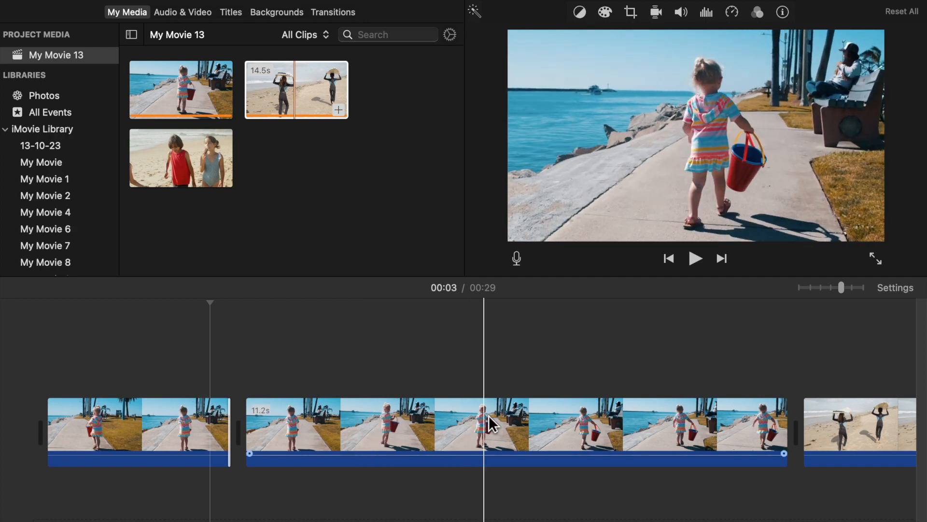
{"action": "left_click", "coordinate": [156, 429]}
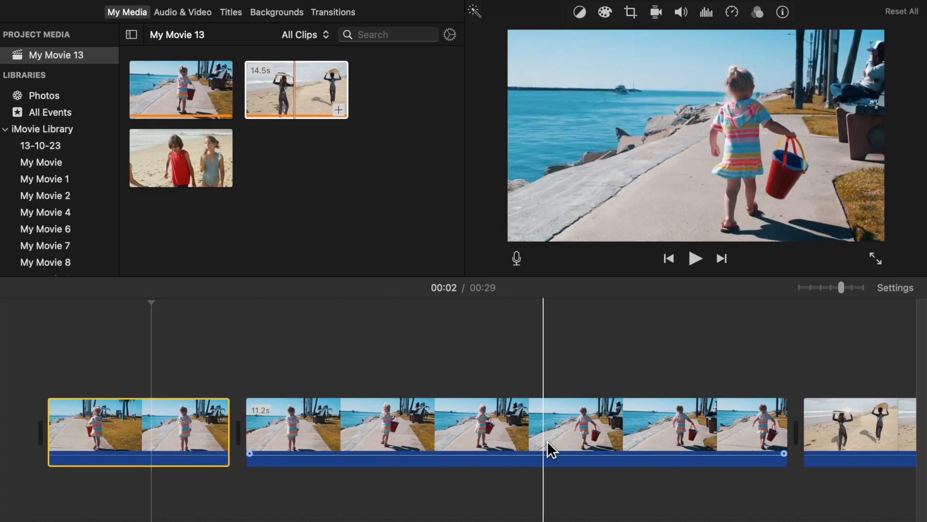
{"action": "scroll", "coordinate": [547, 442], "scroll_direction": "right", "scroll_amount": 5}
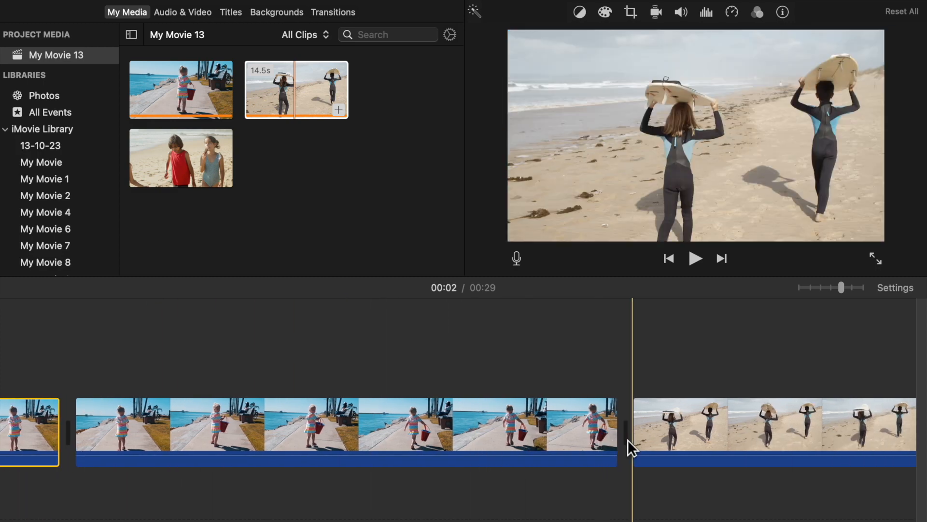
{"action": "scroll", "coordinate": [699, 438], "scroll_direction": "right", "scroll_amount": 15}
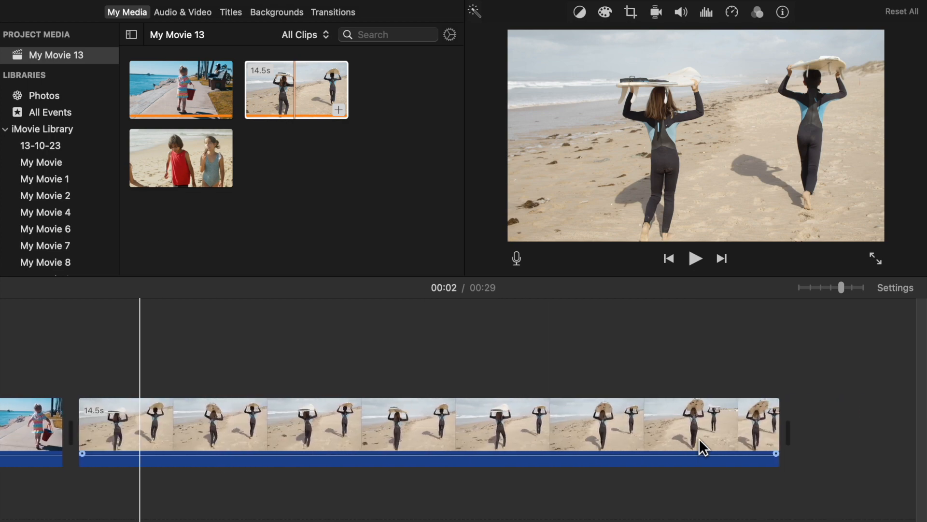
{"action": "scroll", "coordinate": [699, 438], "scroll_direction": "left", "scroll_amount": 15}
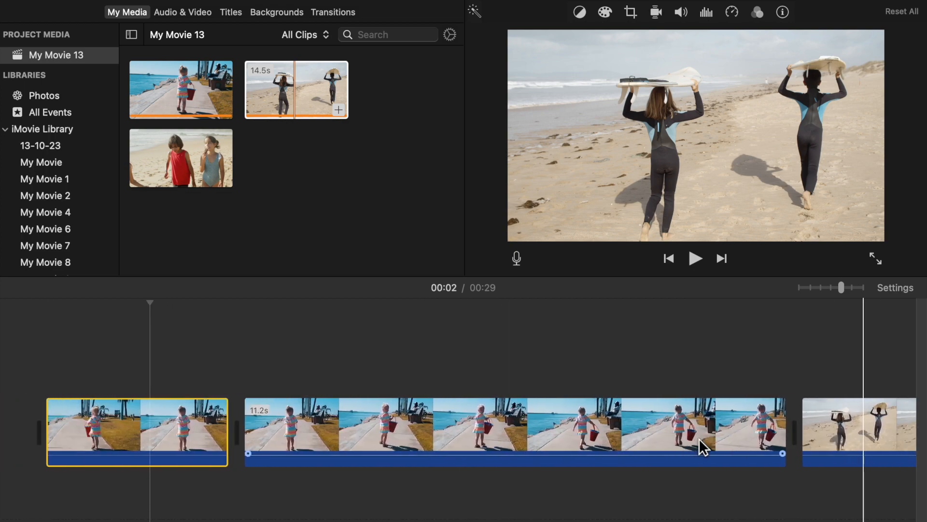
Step: Add the Chromatic Lower Third title above the first girl segment, starting at the beginning of the movie
{"action": "left_click", "coordinate": [41, 371]}
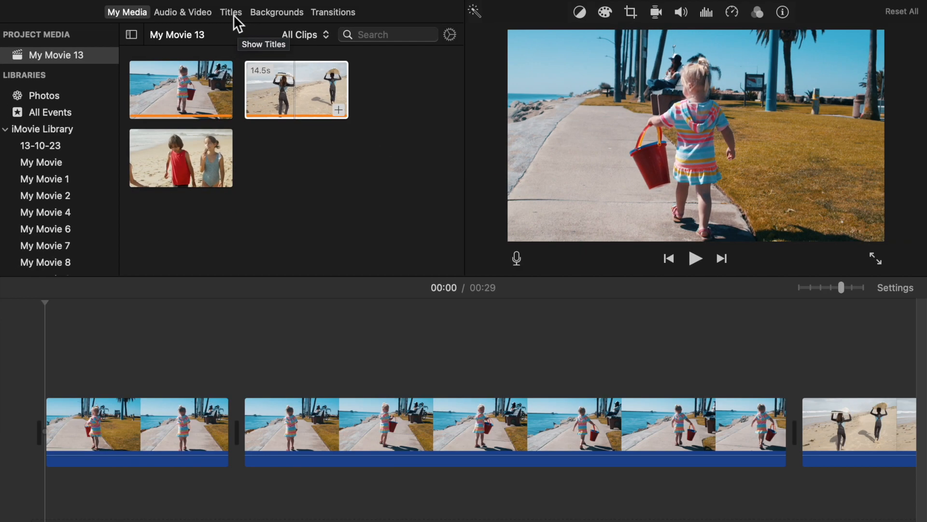
{"action": "left_click", "coordinate": [239, 12]}
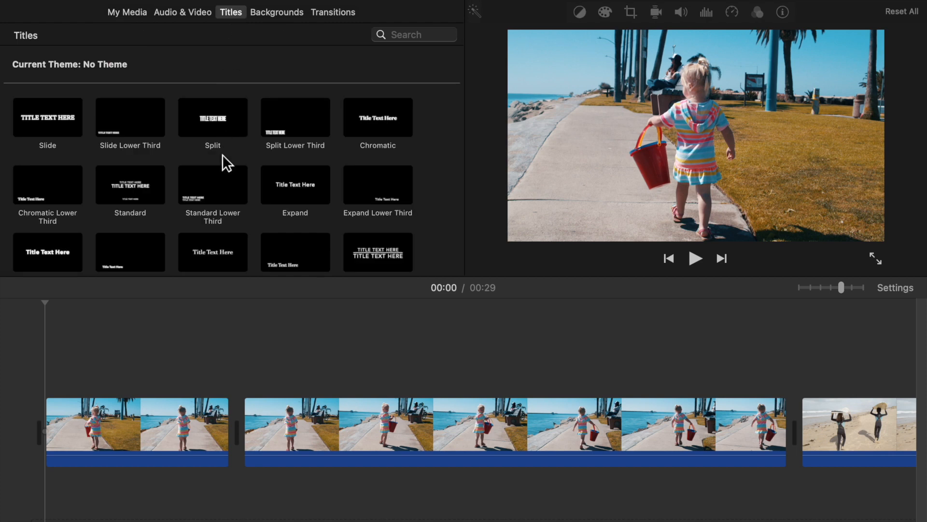
{"action": "scroll", "coordinate": [220, 202], "scroll_direction": "down", "scroll_amount": 8}
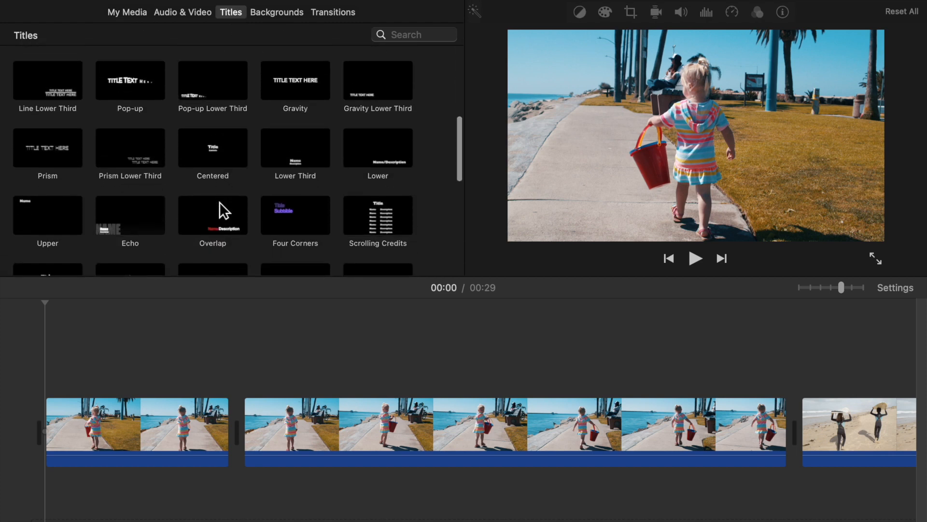
{"action": "scroll", "coordinate": [220, 202], "scroll_direction": "up", "scroll_amount": 10}
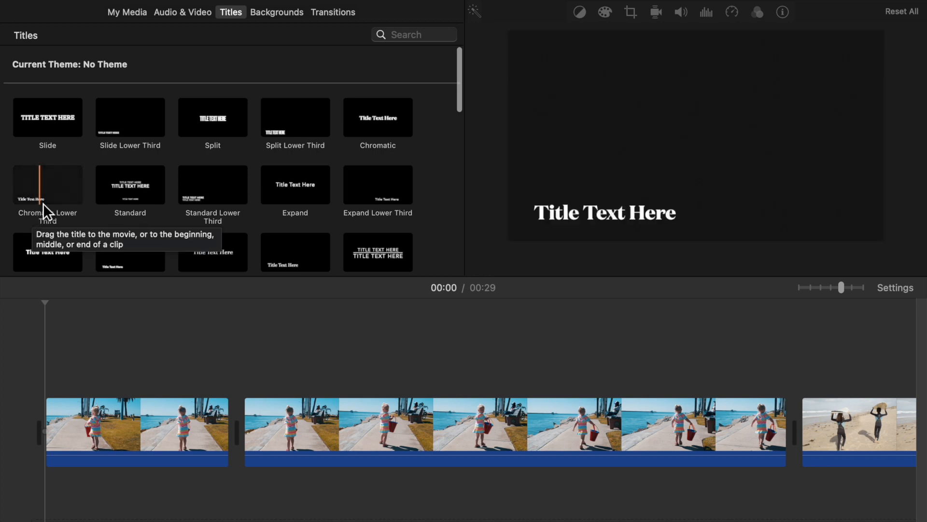
{"action": "scroll", "coordinate": [157, 238], "scroll_direction": "down", "scroll_amount": 8}
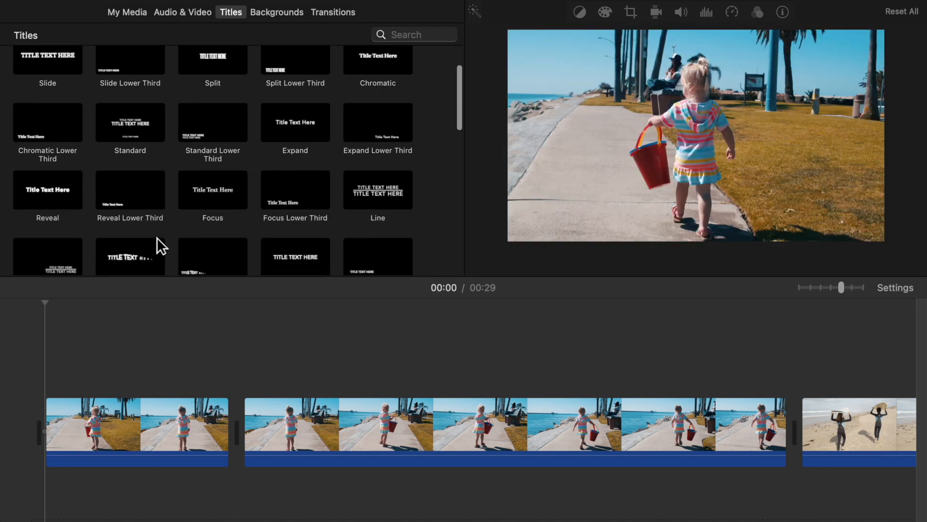
{"action": "scroll", "coordinate": [157, 238], "scroll_direction": "down", "scroll_amount": 1}
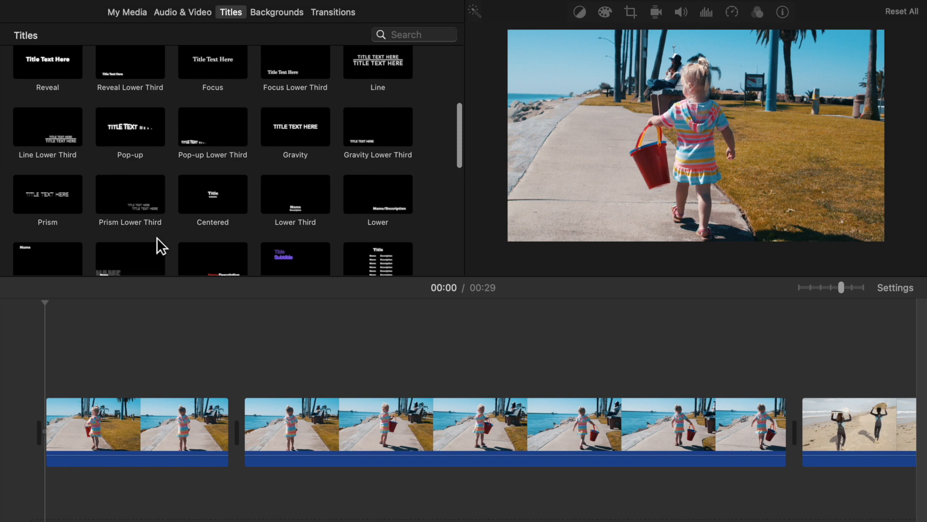
{"action": "scroll", "coordinate": [157, 238], "scroll_direction": "up", "scroll_amount": 5}
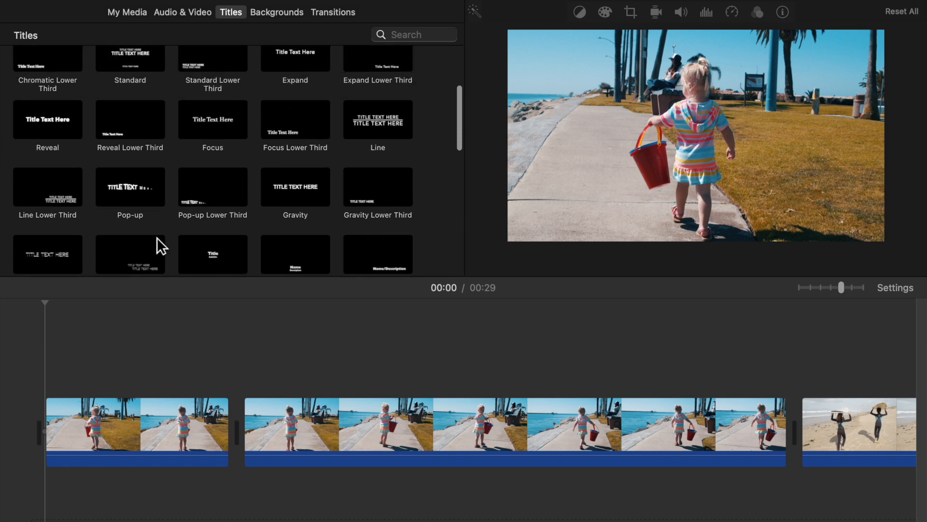
{"action": "scroll", "coordinate": [157, 238], "scroll_direction": "up", "scroll_amount": 4}
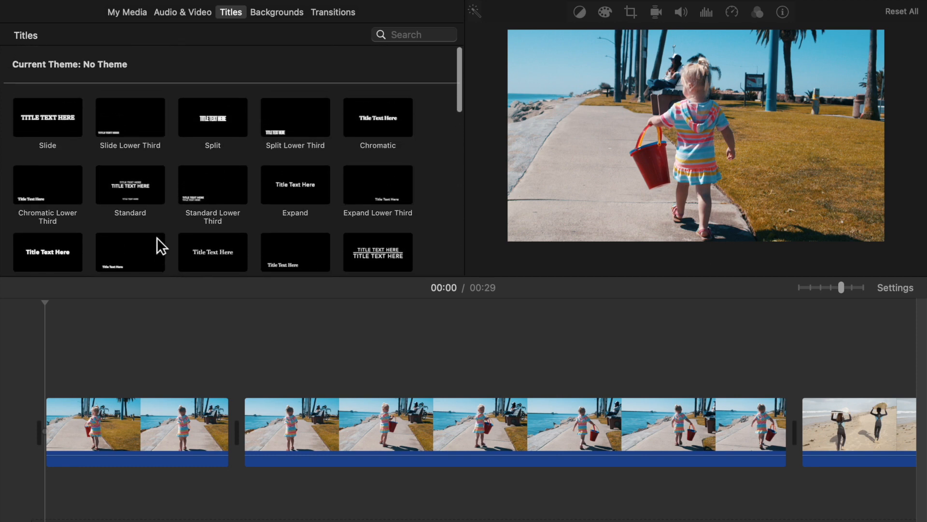
{"action": "left_click", "coordinate": [53, 194]}
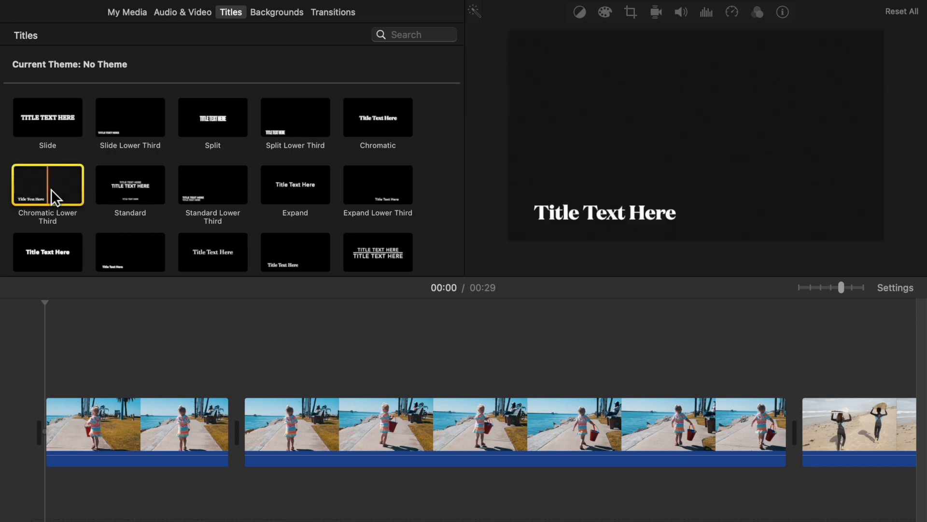
{"action": "left_click_drag", "start_coordinate": [51, 190], "coordinate": [47, 376]}
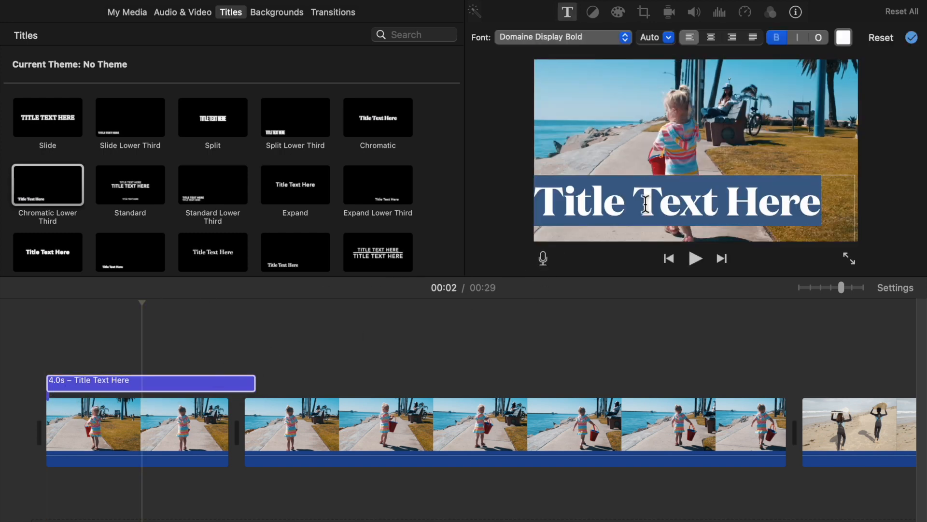
Step: Replace the placeholder text of the Chromatic Lower Third title with "Hello"
{"action": "double_click", "coordinate": [706, 206]}
{"action": "left_click", "coordinate": [833, 203]}
{"action": "double_click", "coordinate": [833, 202]}
{"action": "key", "text": "BackSpace"}
{"action": "key", "text": "BackSpace"}
{"action": "key", "text": "BackSpace"}
{"action": "key", "text": "BackSpace"}
{"action": "key", "text": "BackSpace"}
{"action": "key", "text": "BackSpace"}
{"action": "key", "text": "BackSpace"}
{"action": "key", "text": "BackSpace"}
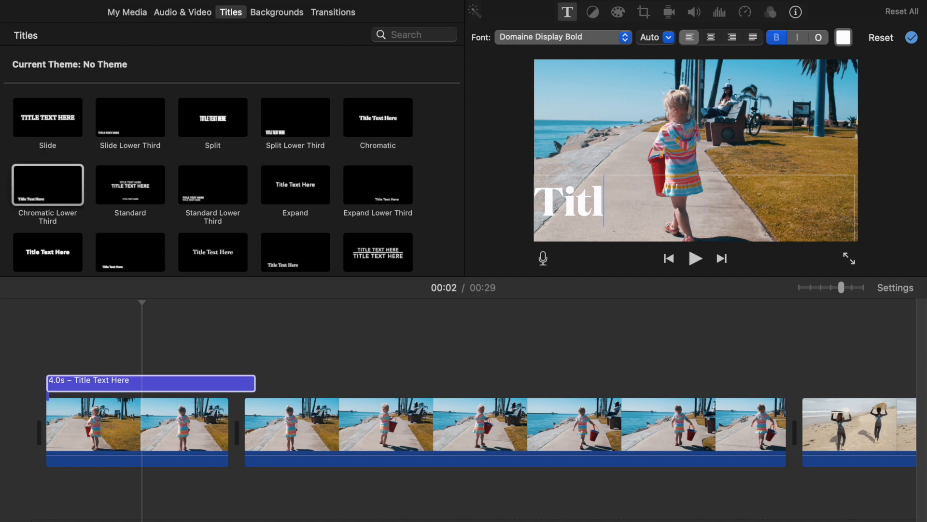
{"action": "key", "text": "BackSpace"}
{"action": "key", "text": "BackSpace"}
{"action": "key", "text": "BackSpace"}
{"action": "key", "text": "BackSpace"}
{"action": "type", "text": "B"}
{"action": "key", "text": "BackSpace"}
{"action": "type", "text": "Hellp"}
{"action": "key", "text": "BackSpace"}
{"action": "type", "text": "o"}
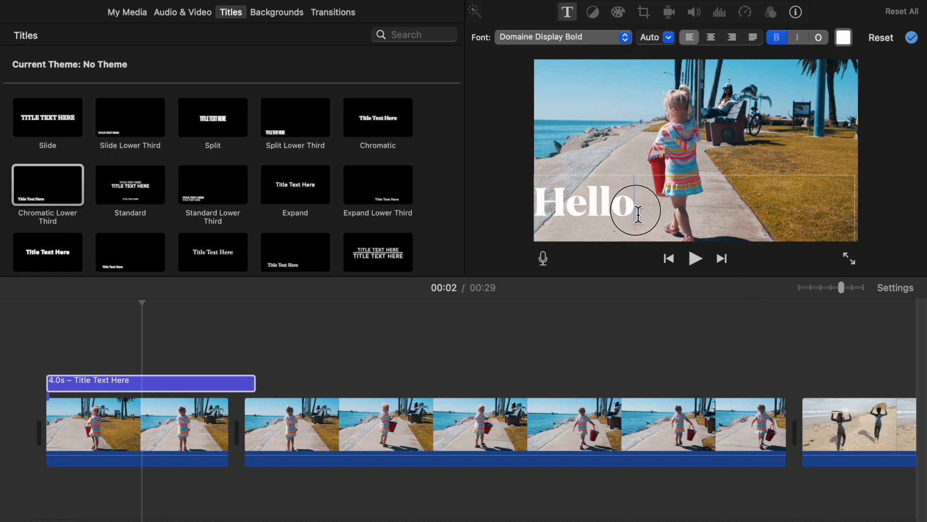
Step: Examine the available font, size and style options for the Hello title text
{"action": "double_click", "coordinate": [571, 216]}
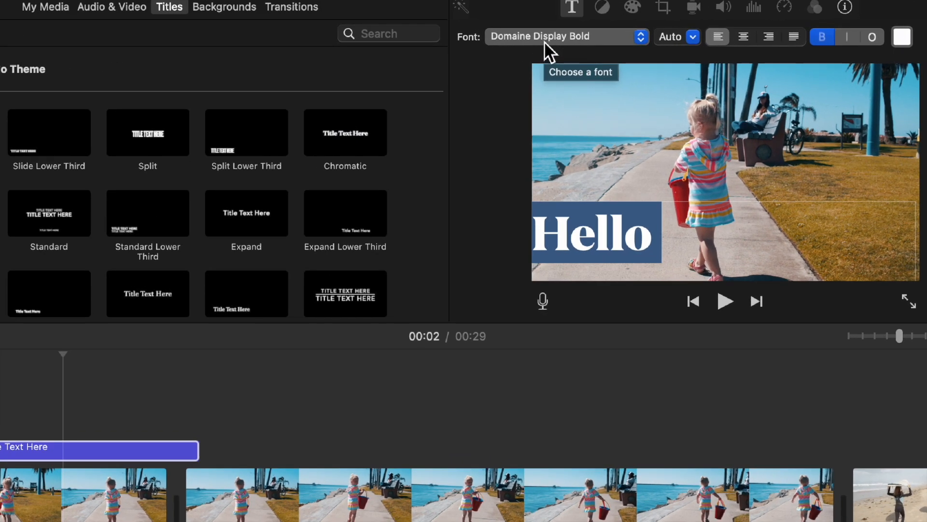
{"action": "left_click", "coordinate": [546, 41]}
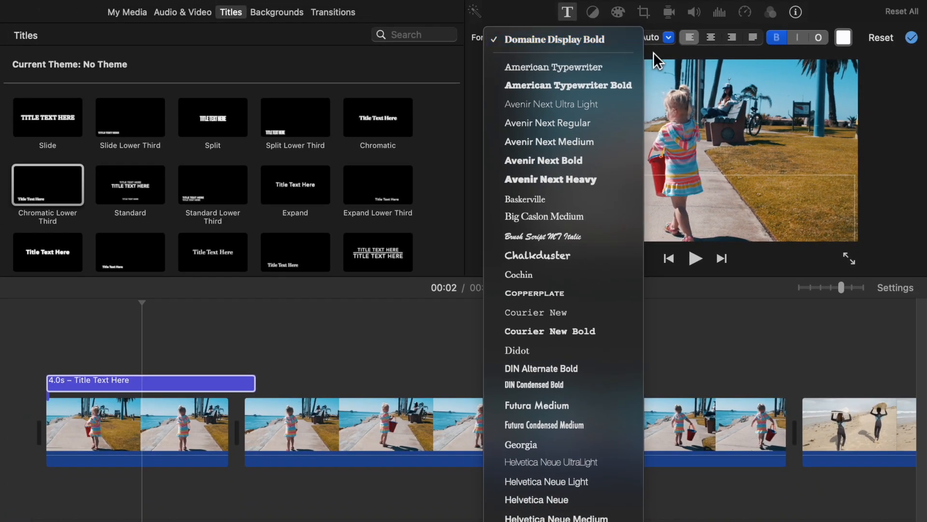
{"action": "left_click", "coordinate": [683, 50]}
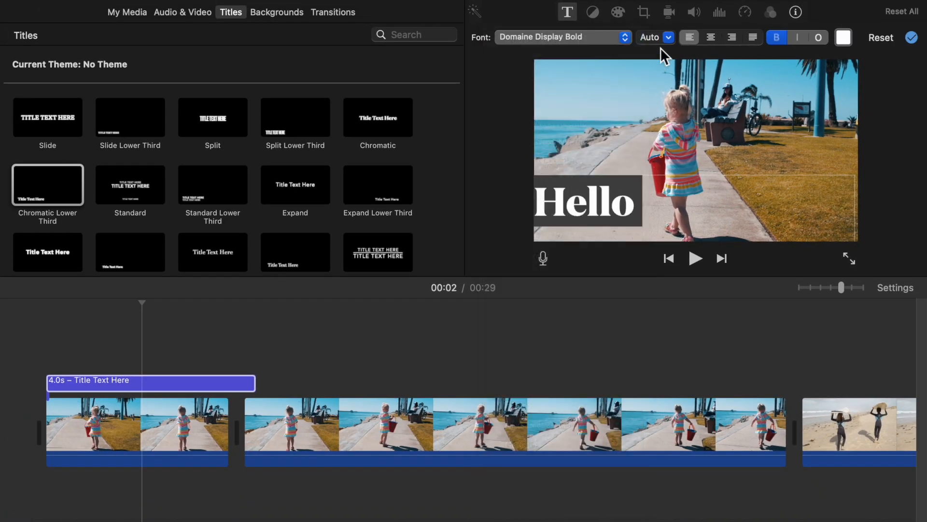
{"action": "left_click", "coordinate": [669, 38]}
{"action": "scroll", "coordinate": [657, 98], "scroll_direction": "down", "scroll_amount": 5}
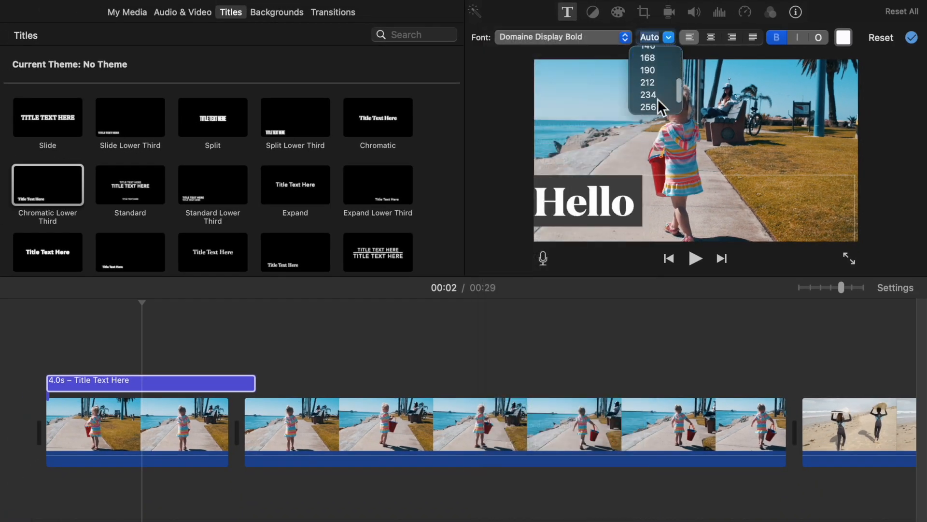
{"action": "left_click", "coordinate": [718, 57]}
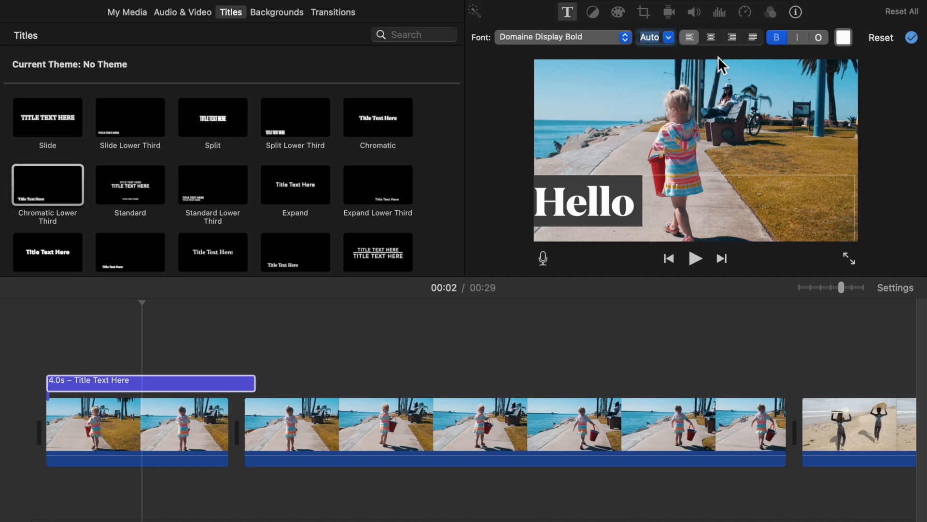
{"action": "left_click", "coordinate": [650, 205]}
{"action": "left_click", "coordinate": [786, 35]}
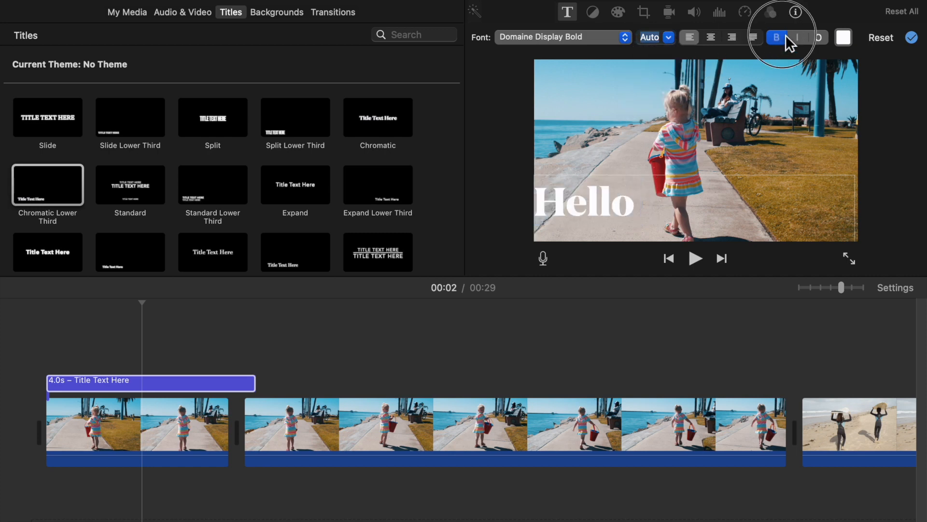
{"action": "left_click", "coordinate": [786, 35]}
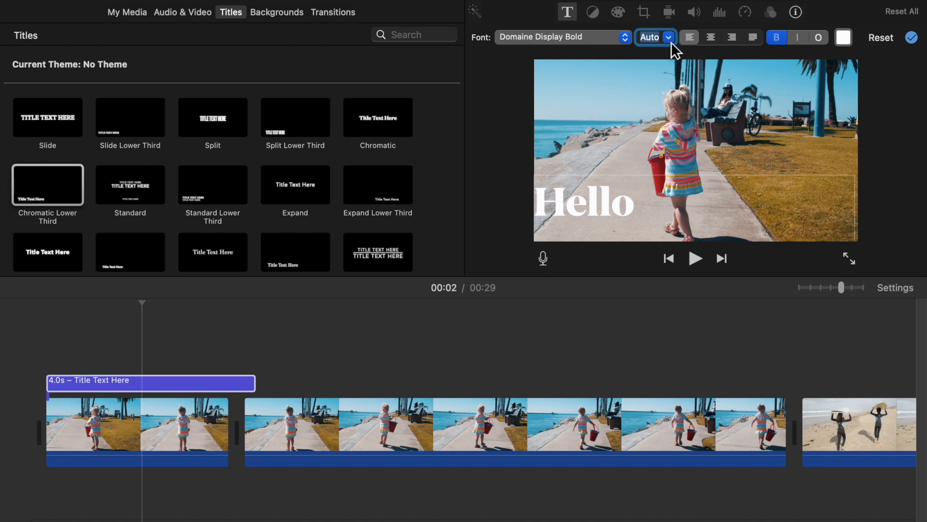
Step: Set the Hello title's text colour to red and apply the title changes
{"action": "left_click", "coordinate": [850, 43]}
{"action": "left_click", "coordinate": [124, 399]}
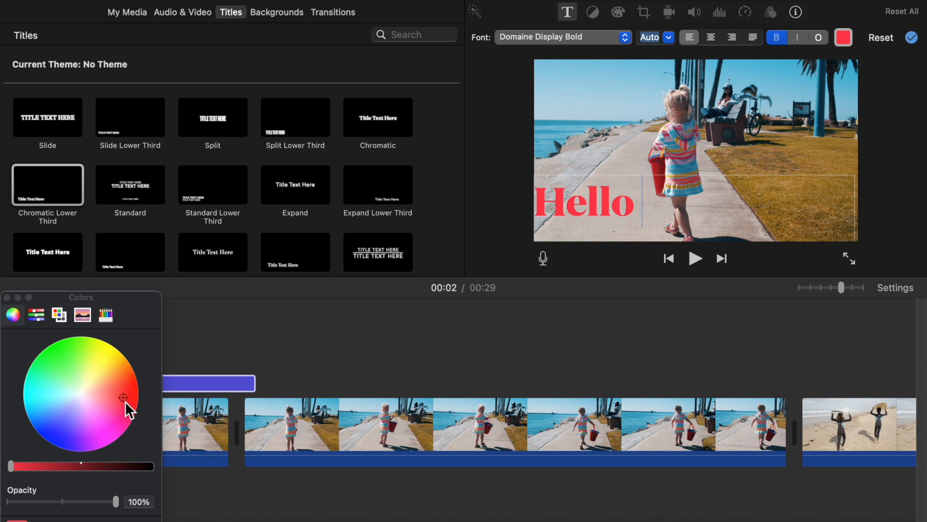
{"action": "left_click", "coordinate": [561, 364]}
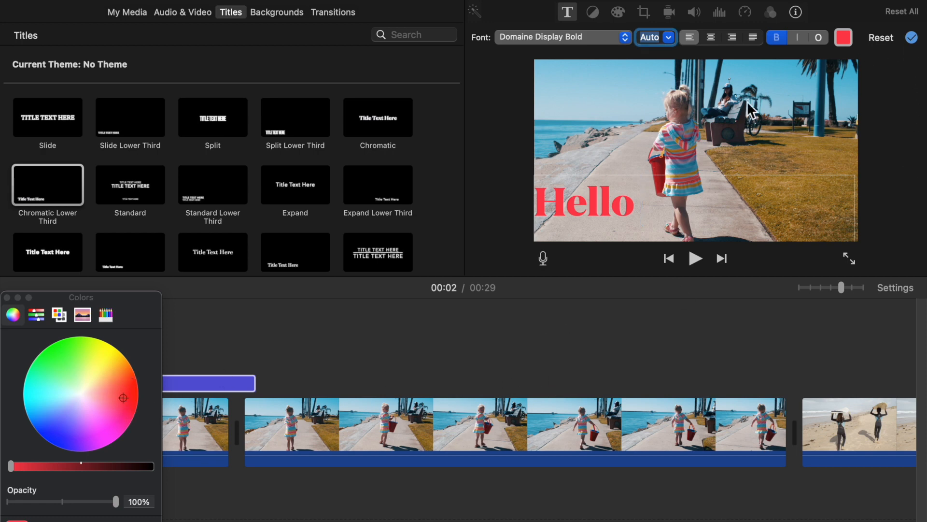
{"action": "left_click", "coordinate": [912, 38]}
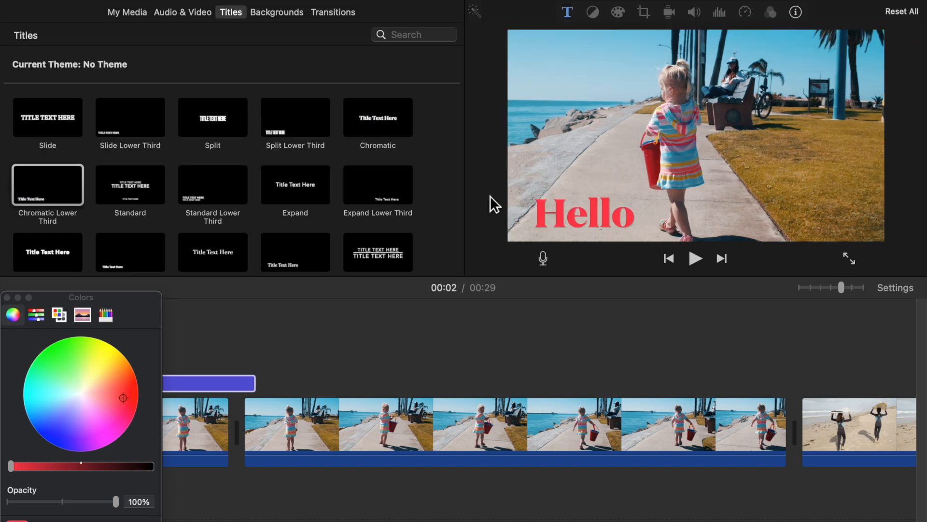
{"action": "scroll", "coordinate": [266, 197], "scroll_direction": "down", "scroll_amount": 10}
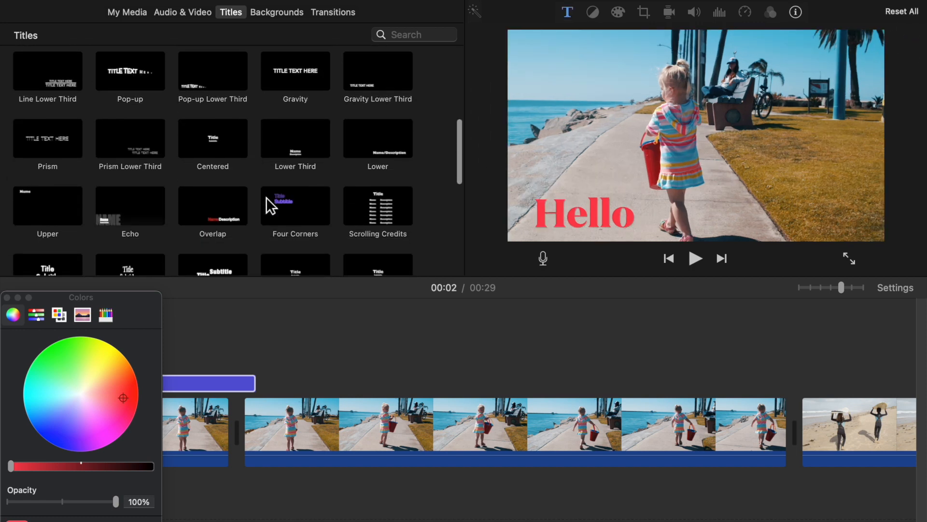
Step: Look through the remaining title styles and close the Colors window
{"action": "scroll", "coordinate": [266, 197], "scroll_direction": "down", "scroll_amount": 3}
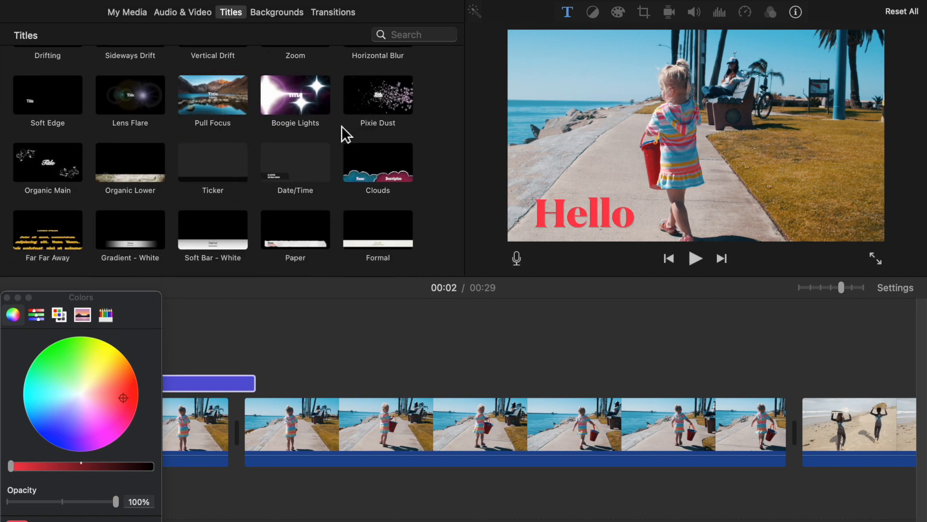
{"action": "scroll", "coordinate": [341, 172], "scroll_direction": "down", "scroll_amount": 3}
{"action": "scroll", "coordinate": [341, 180], "scroll_direction": "up", "scroll_amount": 6}
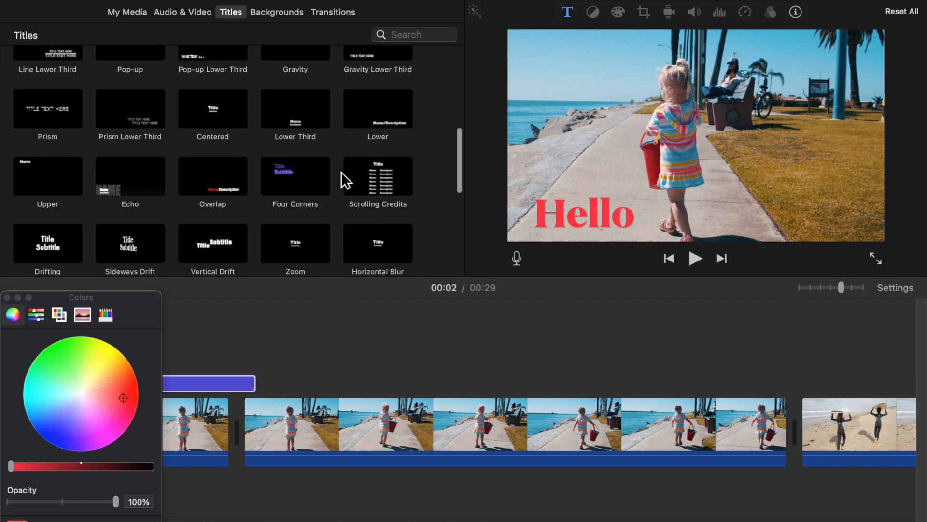
{"action": "scroll", "coordinate": [342, 172], "scroll_direction": "up", "scroll_amount": 3}
{"action": "scroll", "coordinate": [342, 172], "scroll_direction": "down", "scroll_amount": 10}
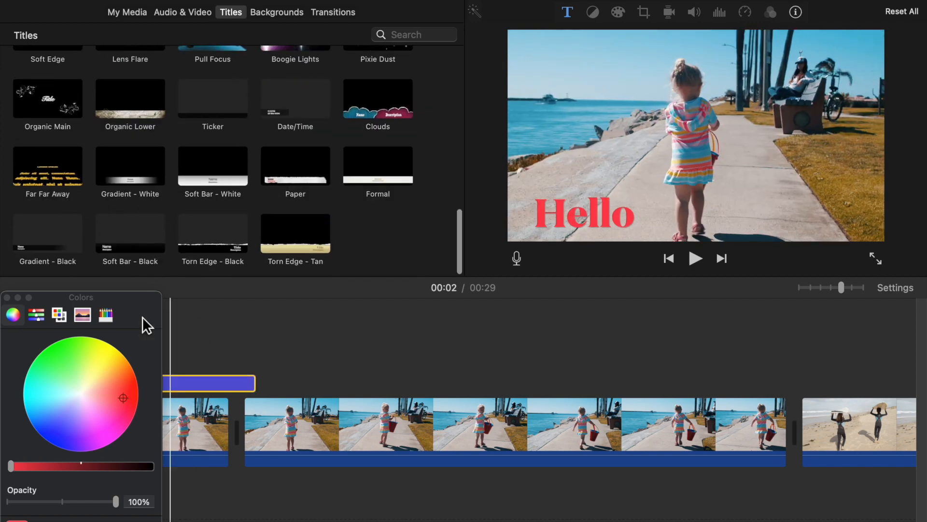
{"action": "left_click", "coordinate": [8, 304]}
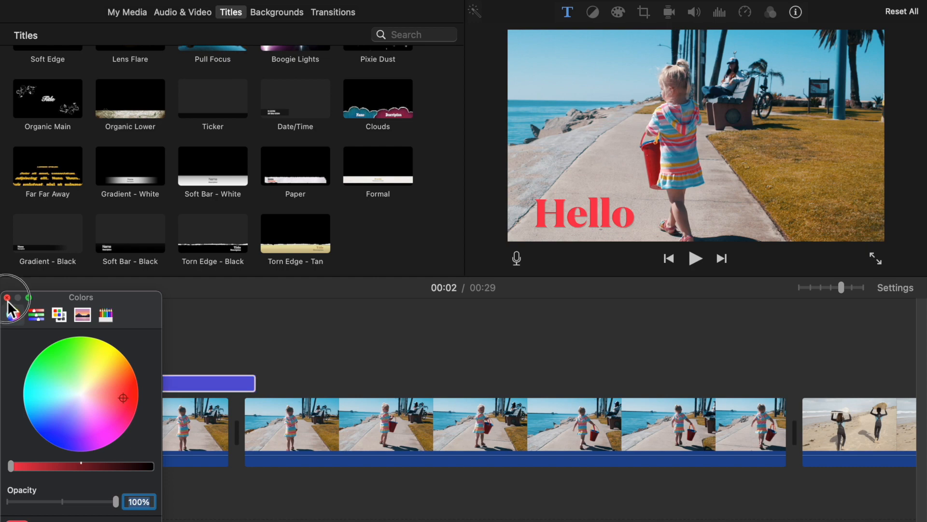
{"action": "left_click", "coordinate": [8, 297]}
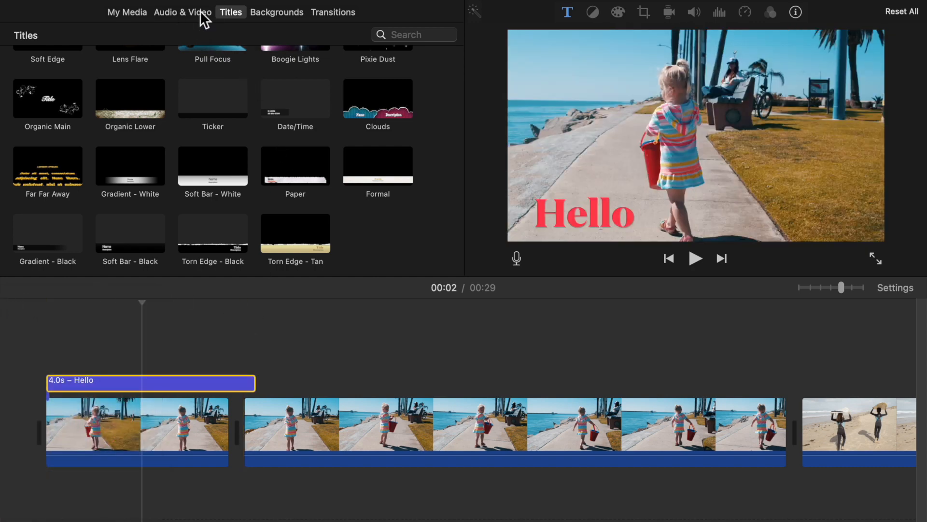
Step: Place the playhead at the start of the movie and look through the available sound effects
{"action": "left_click", "coordinate": [201, 12]}
{"action": "left_click", "coordinate": [44, 409]}
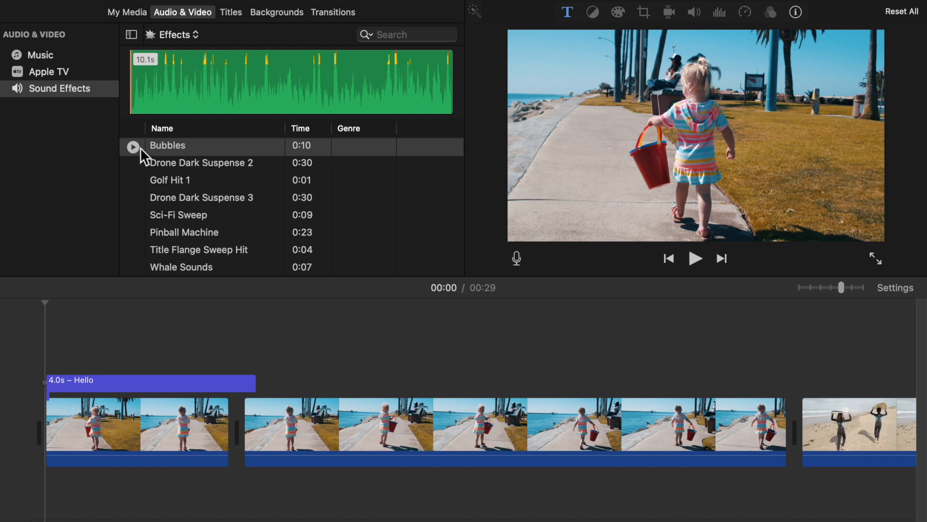
{"action": "scroll", "coordinate": [223, 176], "scroll_direction": "down", "scroll_amount": 10}
{"action": "scroll", "coordinate": [227, 185], "scroll_direction": "down", "scroll_amount": 15}
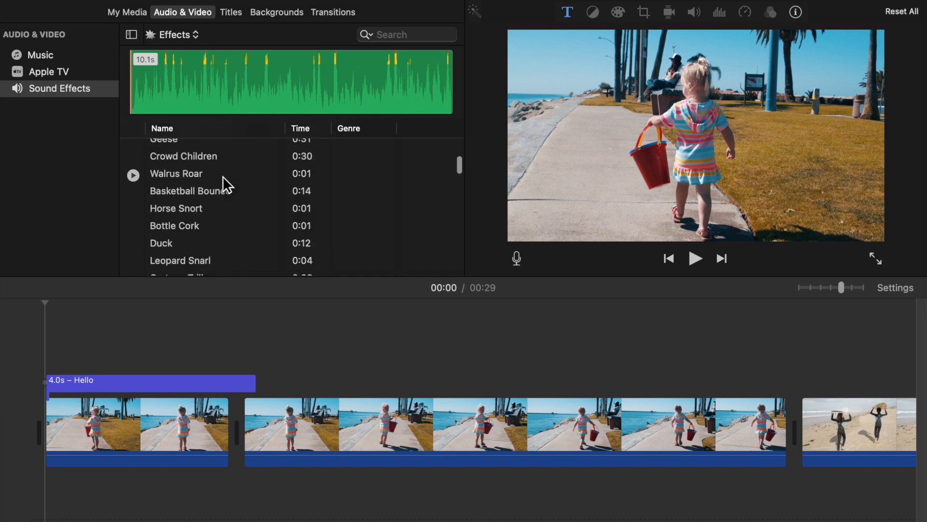
{"action": "scroll", "coordinate": [223, 176], "scroll_direction": "down", "scroll_amount": 5}
{"action": "scroll", "coordinate": [222, 176], "scroll_direction": "up", "scroll_amount": 15}
{"action": "scroll", "coordinate": [223, 176], "scroll_direction": "up", "scroll_amount": 20}
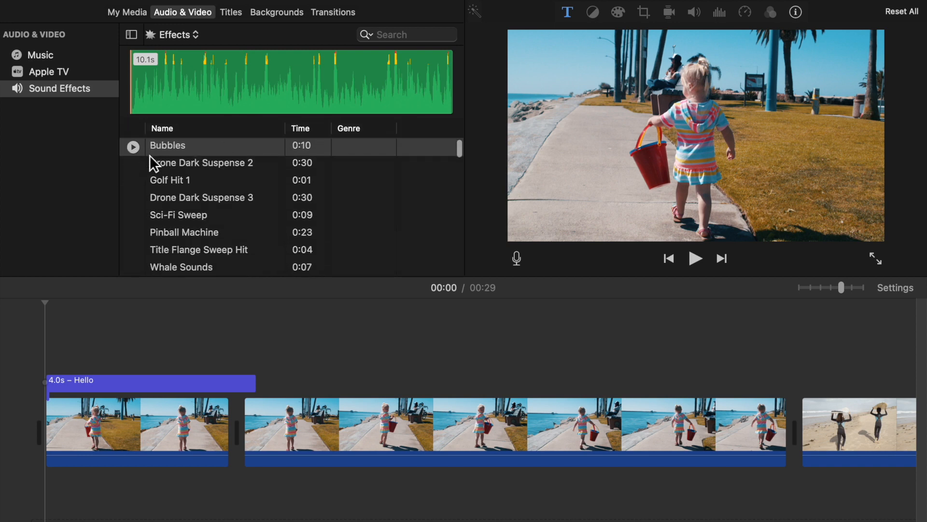
Step: Preview the sound effects one by one from Bubbles to Whale Sounds
{"action": "left_click", "coordinate": [136, 153]}
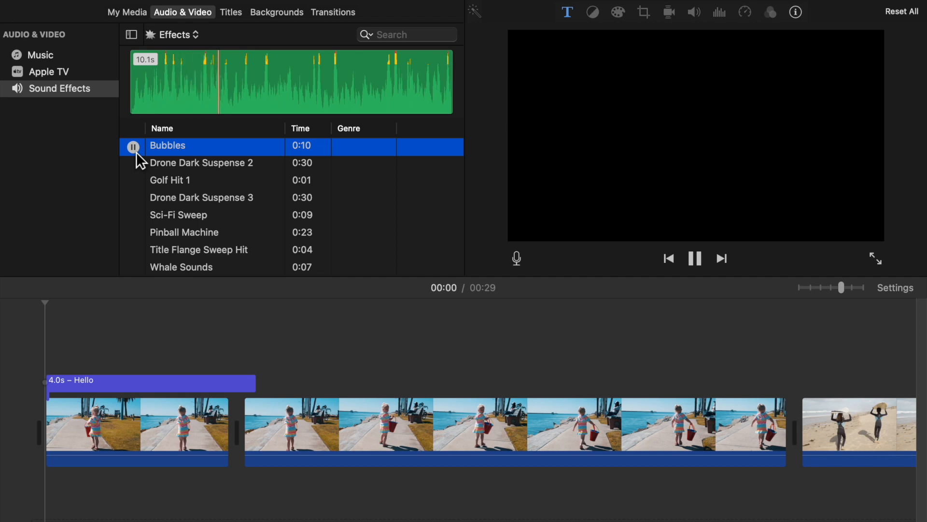
{"action": "left_click", "coordinate": [136, 151]}
{"action": "left_click", "coordinate": [138, 166]}
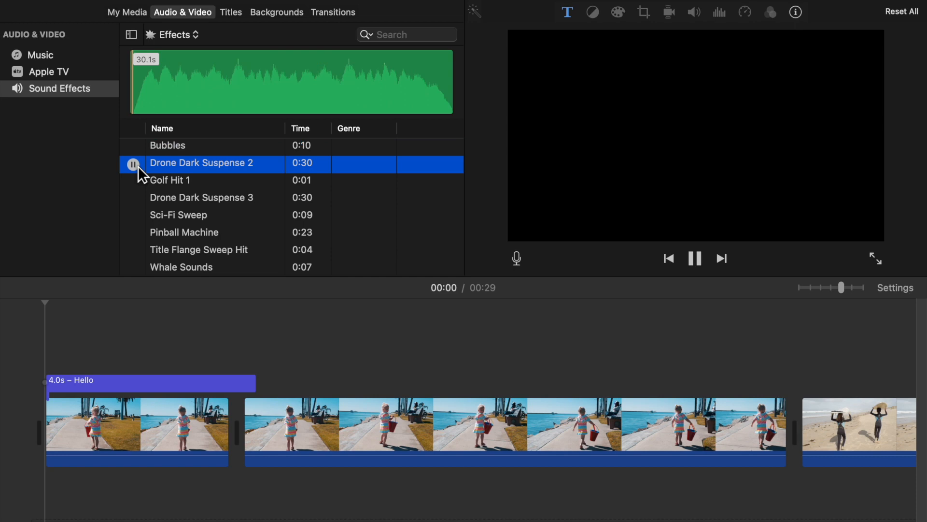
{"action": "left_click", "coordinate": [138, 170]}
{"action": "left_click", "coordinate": [138, 187]}
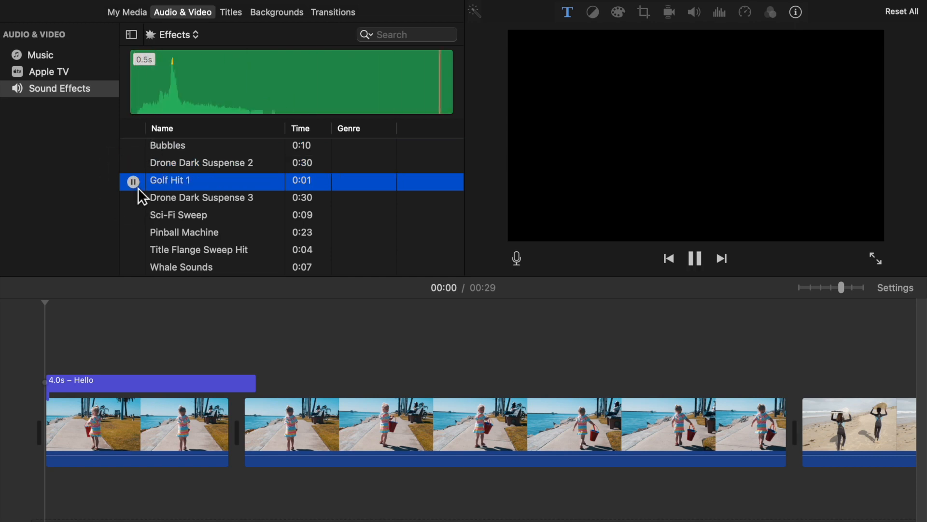
{"action": "left_click", "coordinate": [139, 203]}
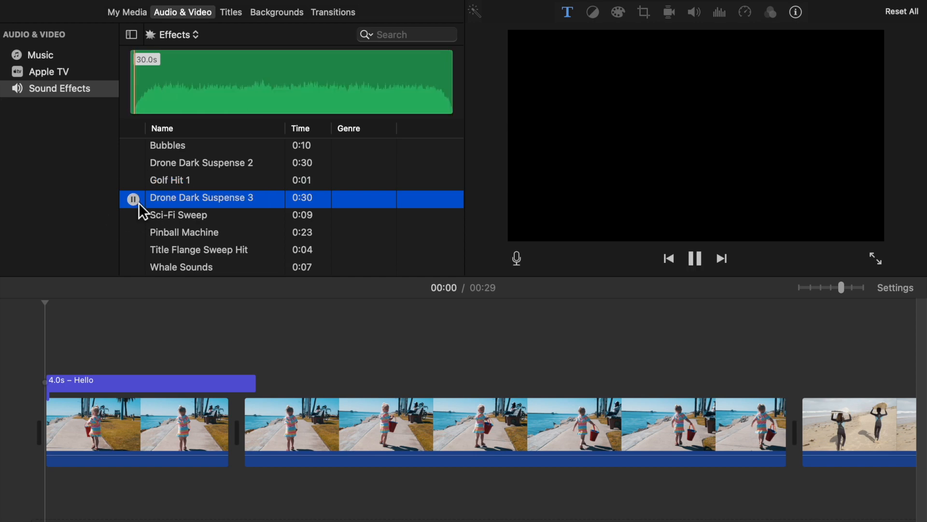
{"action": "left_click", "coordinate": [141, 218]}
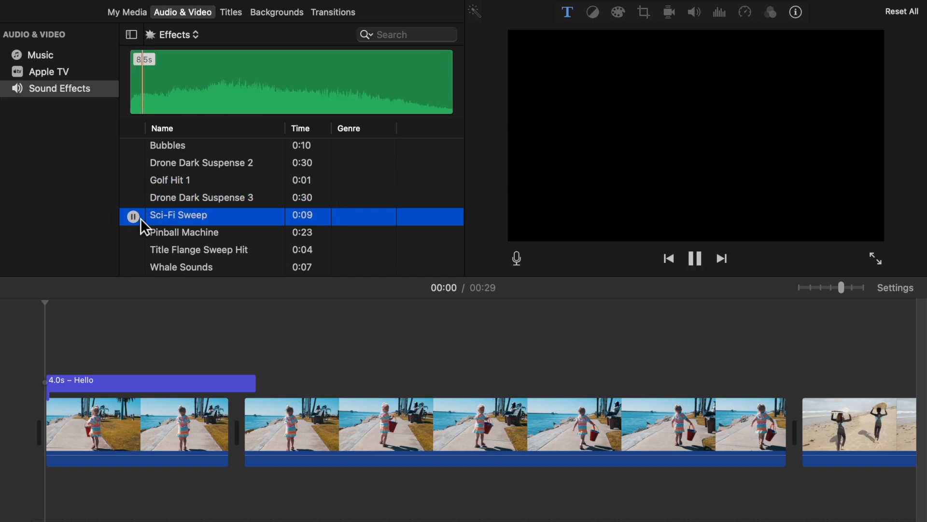
{"action": "left_click", "coordinate": [137, 233]}
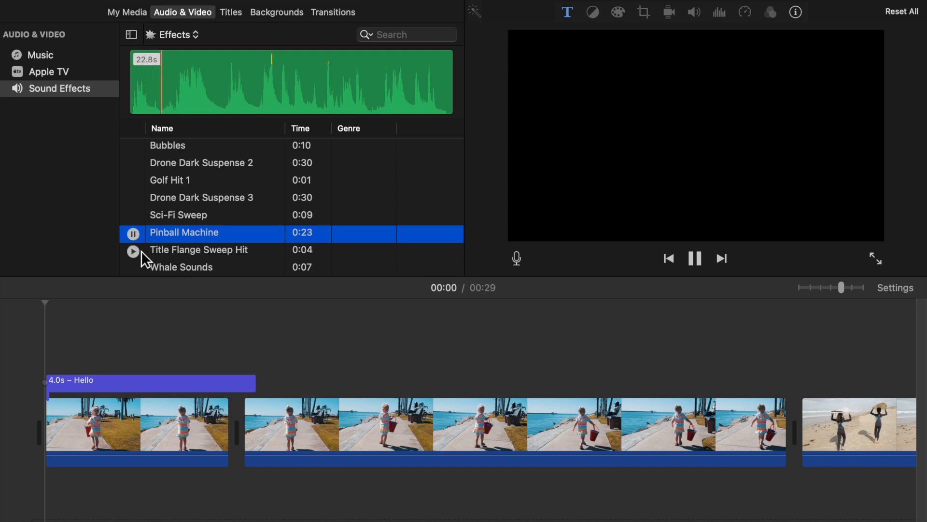
{"action": "left_click", "coordinate": [140, 251]}
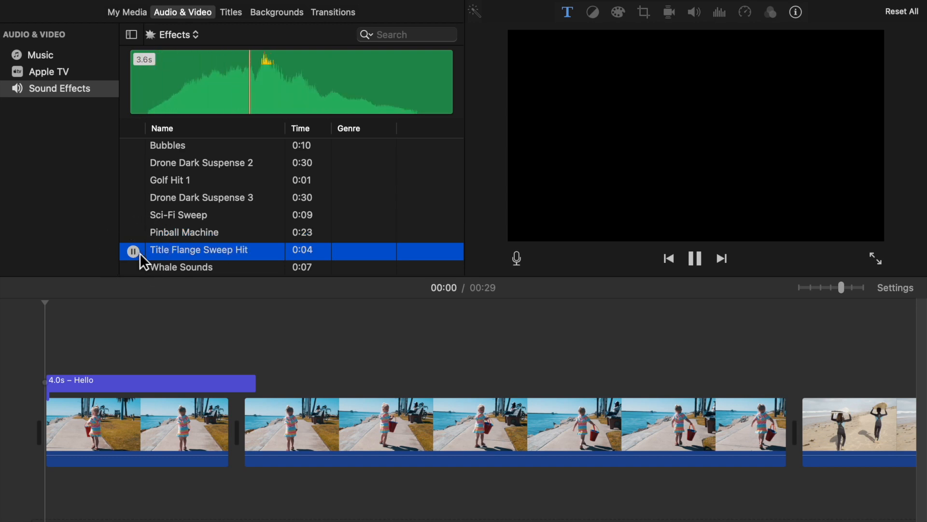
{"action": "left_click", "coordinate": [139, 270]}
{"action": "scroll", "coordinate": [170, 255], "scroll_direction": "down", "scroll_amount": 5}
{"action": "scroll", "coordinate": [137, 198], "scroll_direction": "up", "scroll_amount": 5}
{"action": "left_click", "coordinate": [133, 267]}
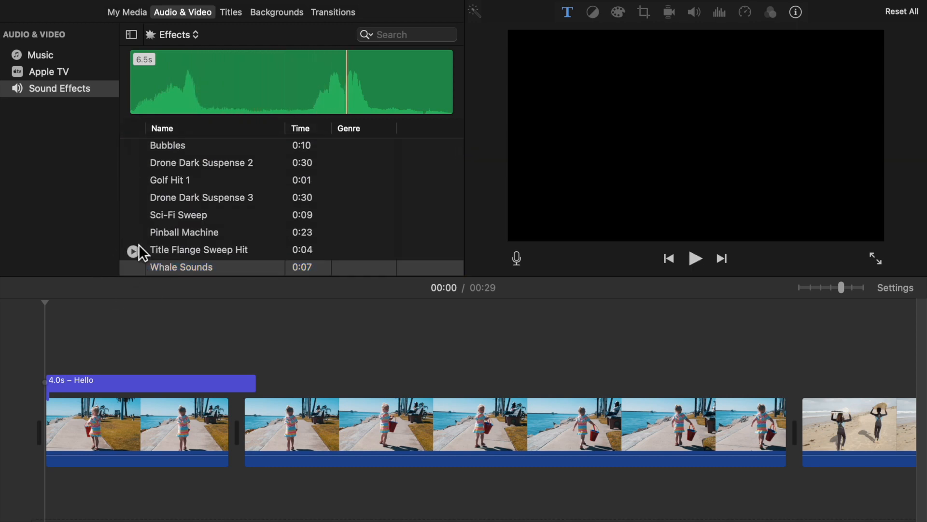
Step: Add the Bubbles sound effect beneath the first girl segment at the start of the movie and play it back from the beginning
{"action": "left_click", "coordinate": [184, 146]}
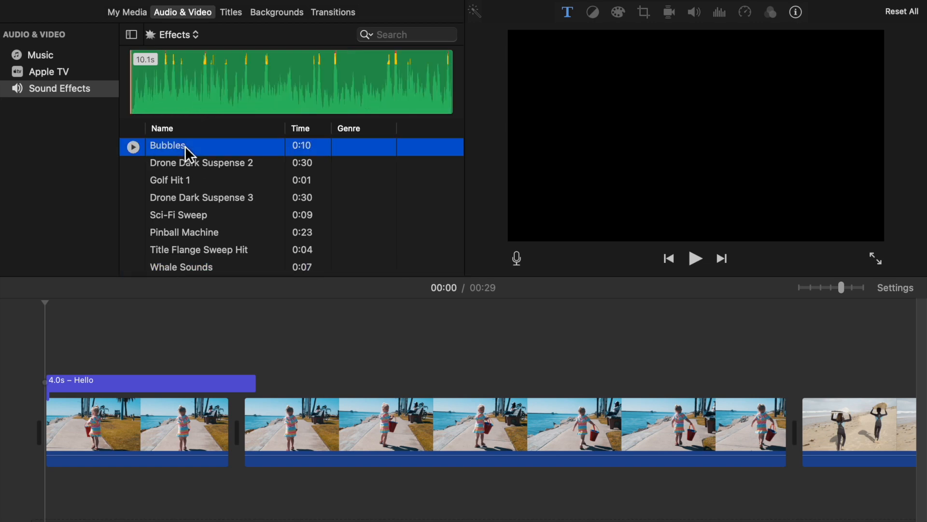
{"action": "left_click_drag", "start_coordinate": [185, 146], "coordinate": [47, 472]}
{"action": "left_click", "coordinate": [43, 415]}
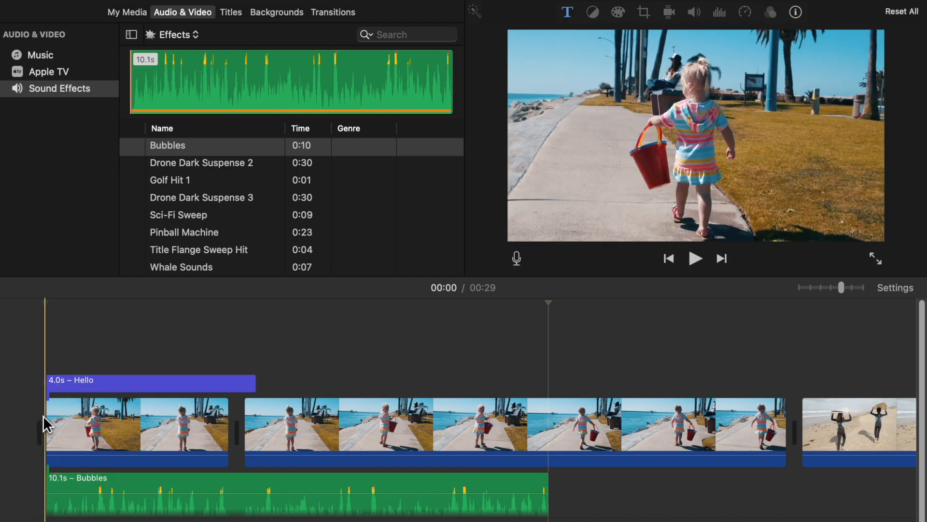
{"action": "left_click", "coordinate": [696, 259]}
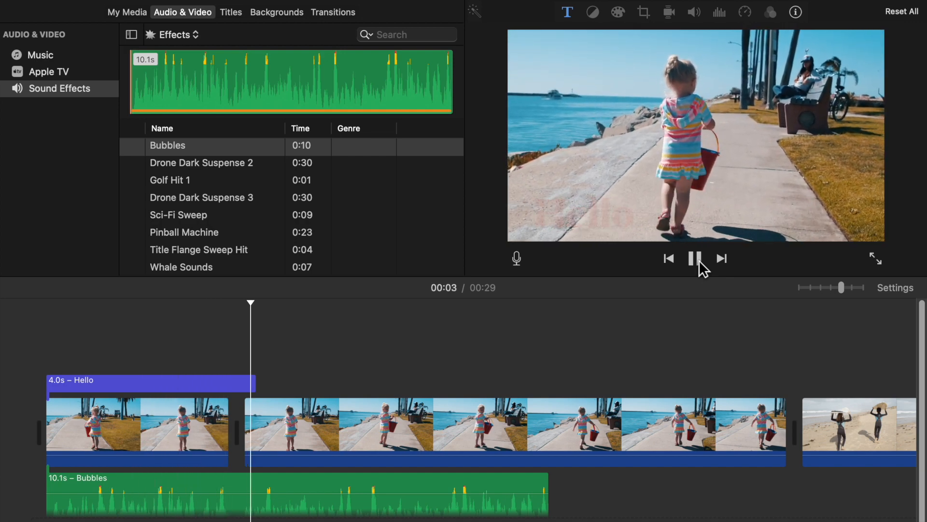
{"action": "left_click", "coordinate": [701, 265]}
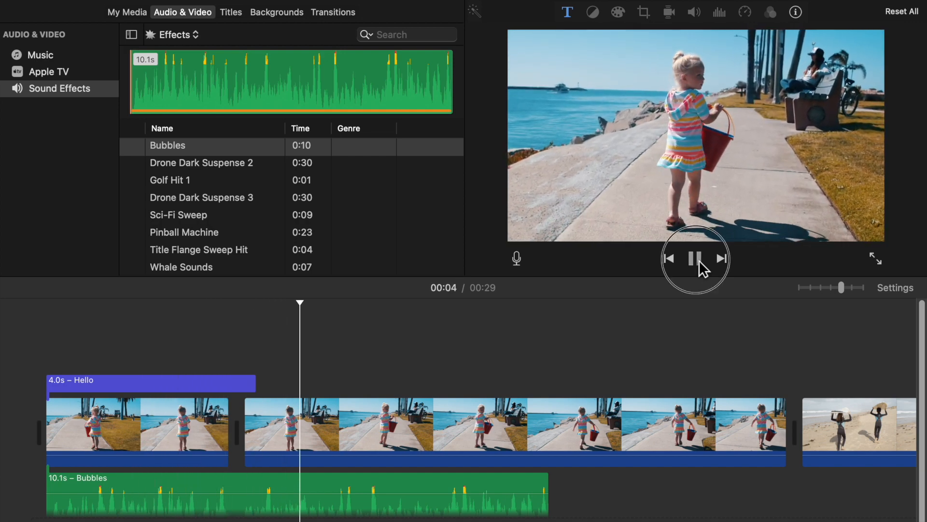
Step: Split the Bubbles audio clip where the second girl segment begins
{"action": "left_click", "coordinate": [341, 511]}
{"action": "left_click", "coordinate": [270, 494]}
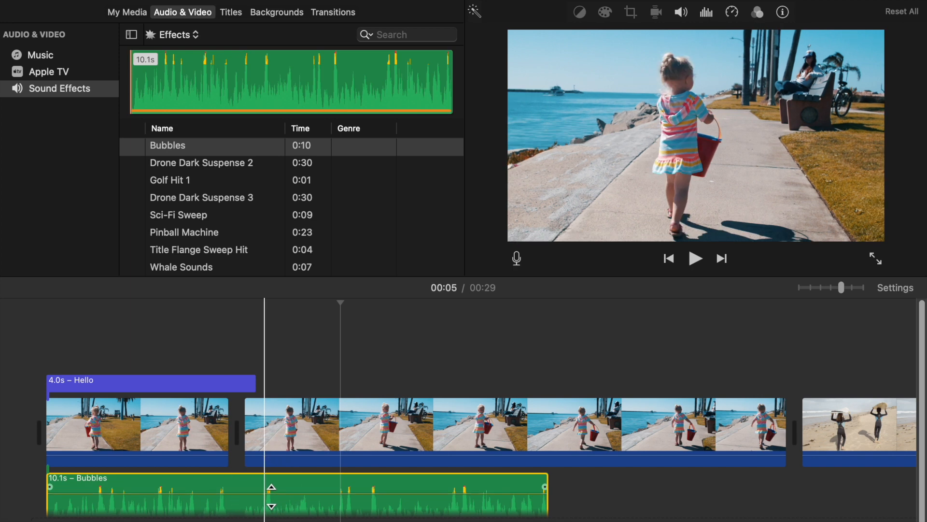
{"action": "left_click", "coordinate": [248, 487]}
{"action": "right_click", "coordinate": [248, 486]}
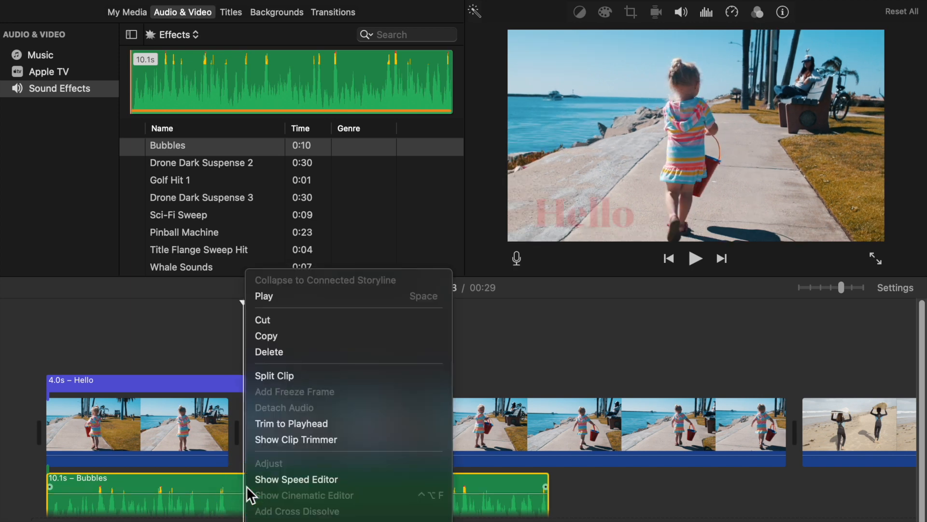
{"action": "left_click", "coordinate": [288, 375]}
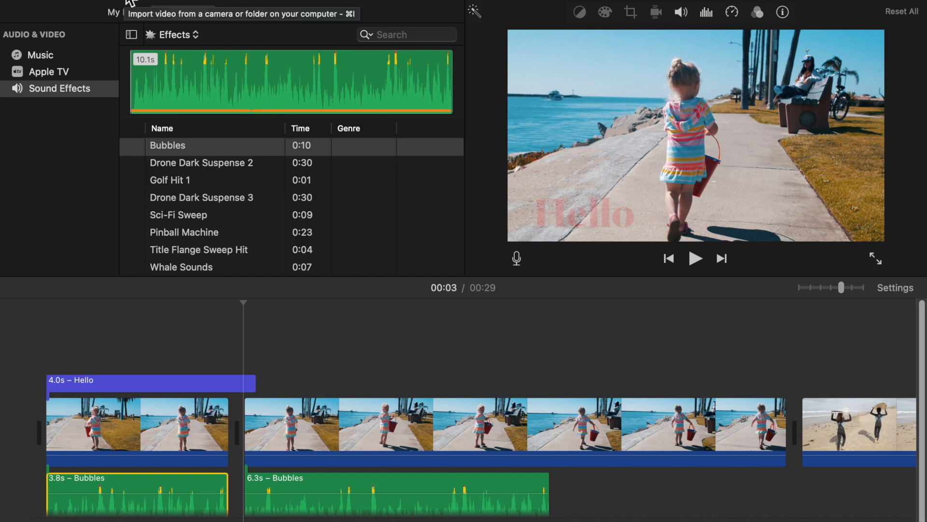
Step: Look through the Desktop files available for media import and close the import window without importing anything
{"action": "left_click", "coordinate": [130, 2]}
{"action": "scroll", "coordinate": [308, 356], "scroll_direction": "down", "scroll_amount": 12}
{"action": "scroll", "coordinate": [307, 357], "scroll_direction": "up", "scroll_amount": 2}
{"action": "scroll", "coordinate": [308, 356], "scroll_direction": "up", "scroll_amount": 5}
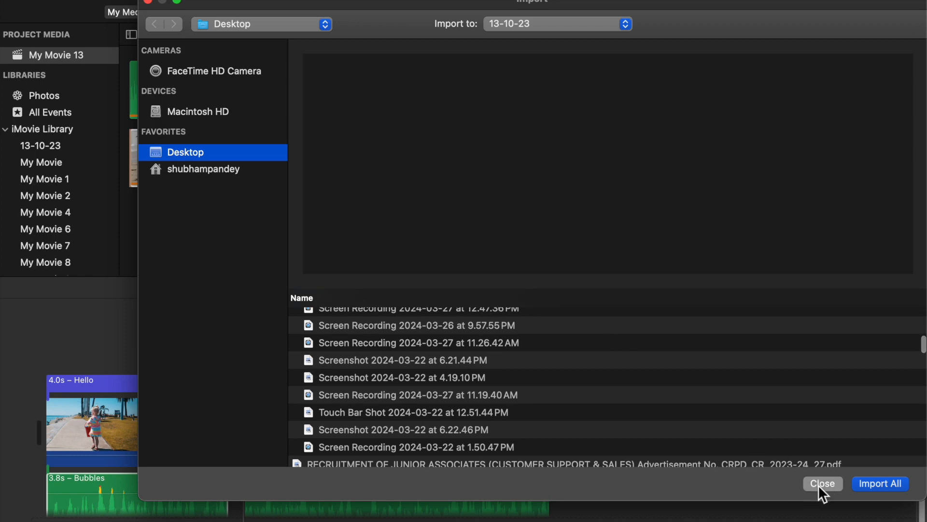
{"action": "left_click", "coordinate": [819, 483]}
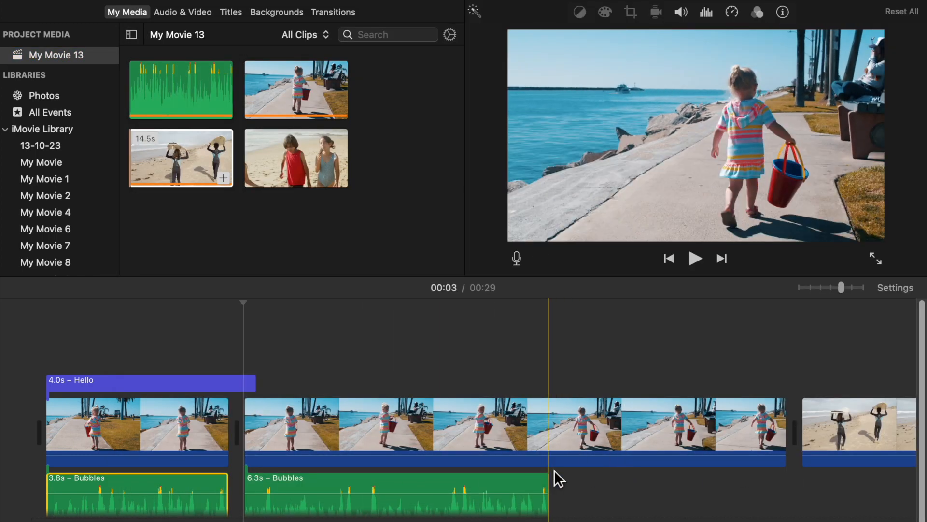
Step: Review the audio and title collections, then examine the available backgrounds and transitions
{"action": "scroll", "coordinate": [554, 470], "scroll_direction": "right", "scroll_amount": 5}
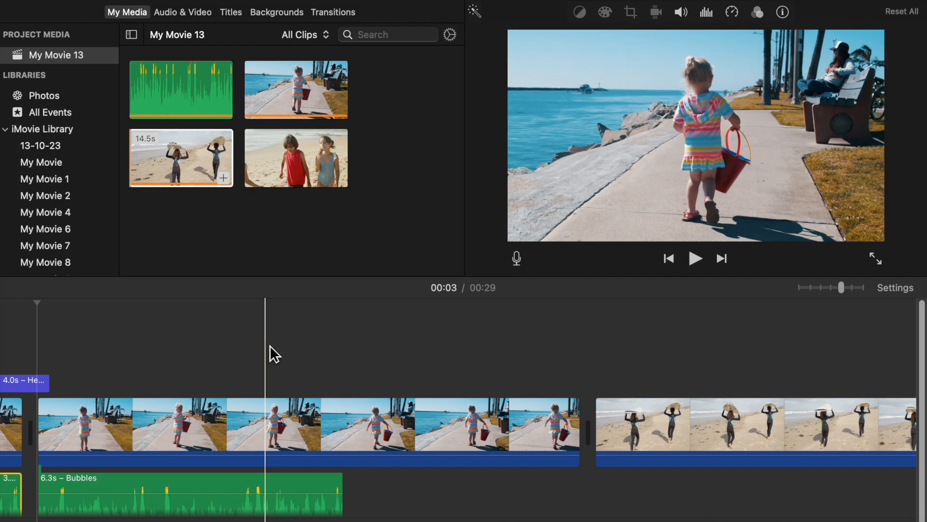
{"action": "left_click", "coordinate": [198, 12]}
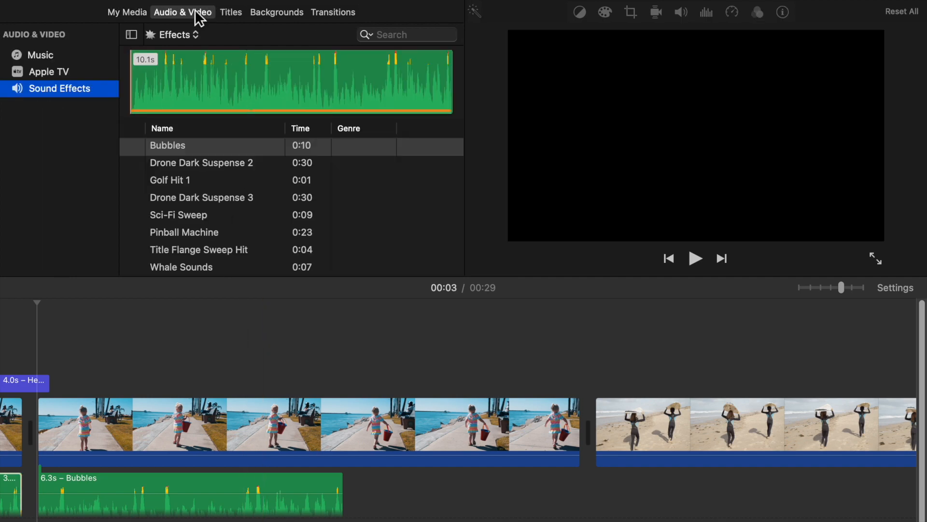
{"action": "left_click", "coordinate": [240, 15]}
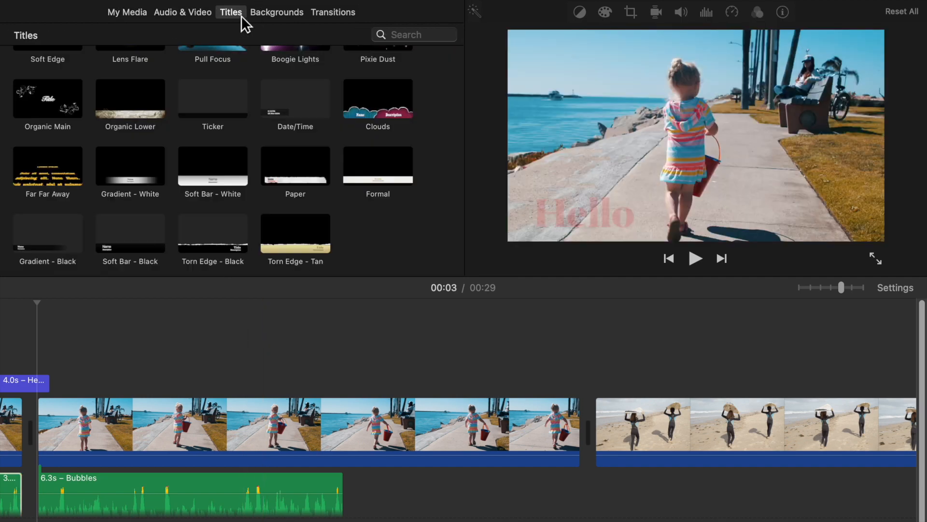
{"action": "left_click", "coordinate": [286, 15]}
{"action": "scroll", "coordinate": [289, 178], "scroll_direction": "down", "scroll_amount": 6}
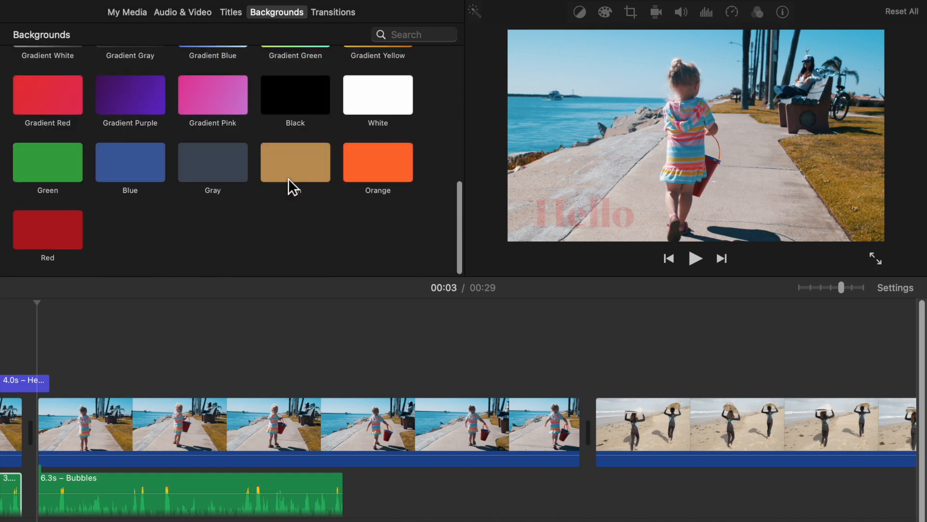
{"action": "scroll", "coordinate": [289, 179], "scroll_direction": "up", "scroll_amount": 3}
{"action": "scroll", "coordinate": [288, 179], "scroll_direction": "up", "scroll_amount": 4}
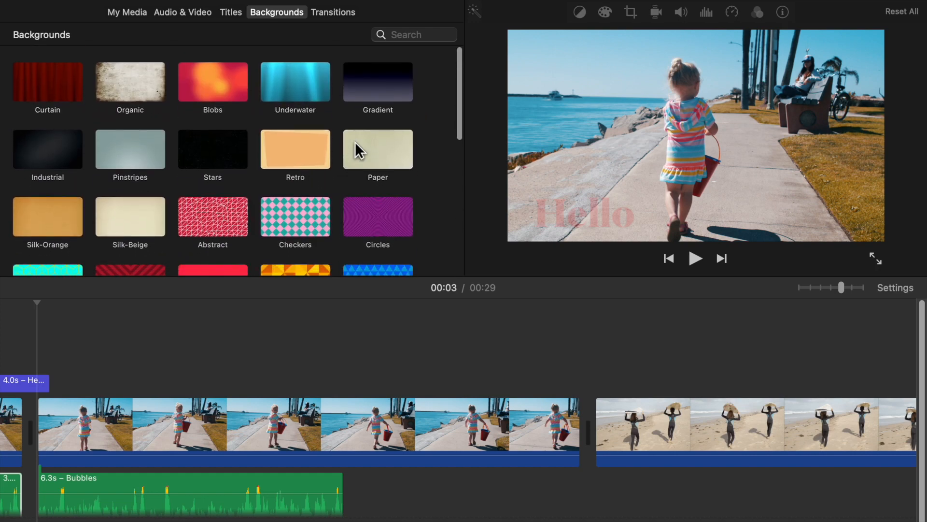
{"action": "left_click", "coordinate": [346, 16]}
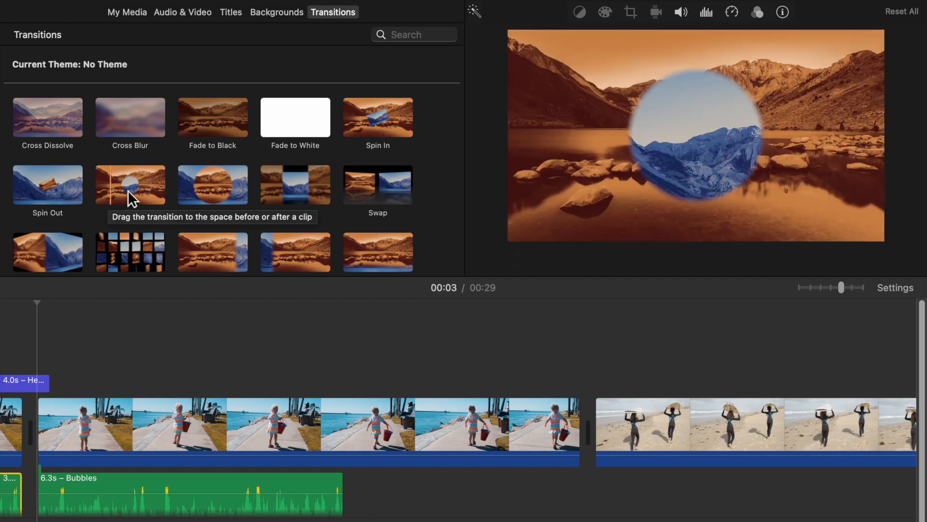
Step: Play back part of the first girl segment and inspect the join between it and the second girl segment
{"action": "scroll", "coordinate": [50, 418], "scroll_direction": "left", "scroll_amount": 5}
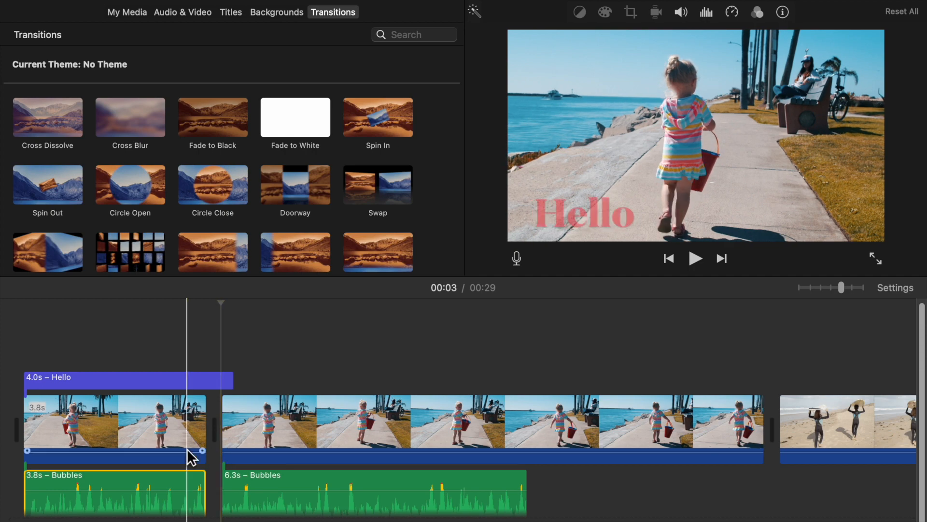
{"action": "left_click", "coordinate": [156, 420]}
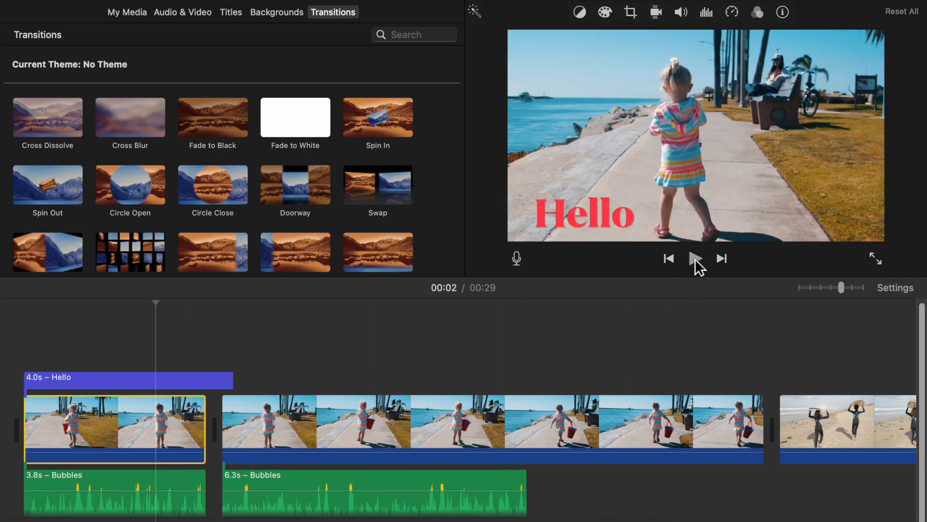
{"action": "left_click", "coordinate": [695, 259]}
{"action": "left_click", "coordinate": [695, 259]}
{"action": "left_click", "coordinate": [214, 409]}
{"action": "left_click", "coordinate": [180, 423]}
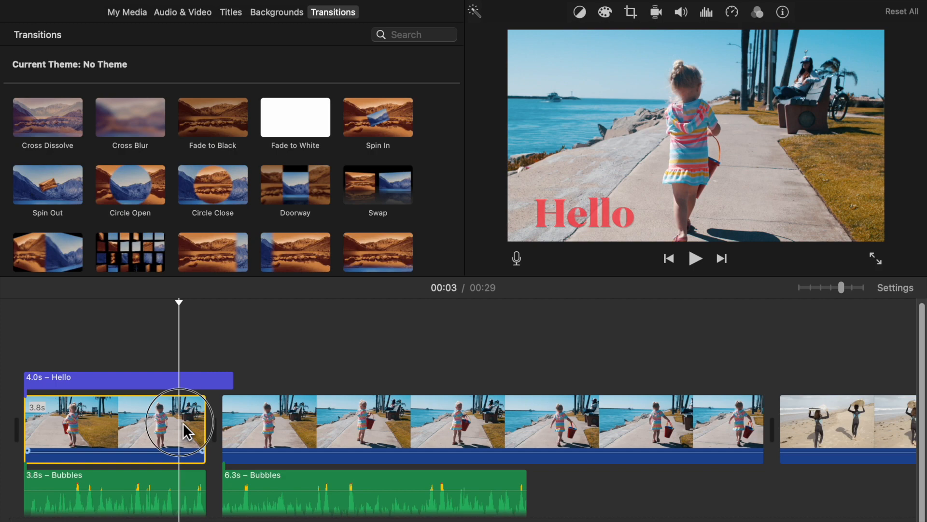
{"action": "left_click", "coordinate": [285, 419]}
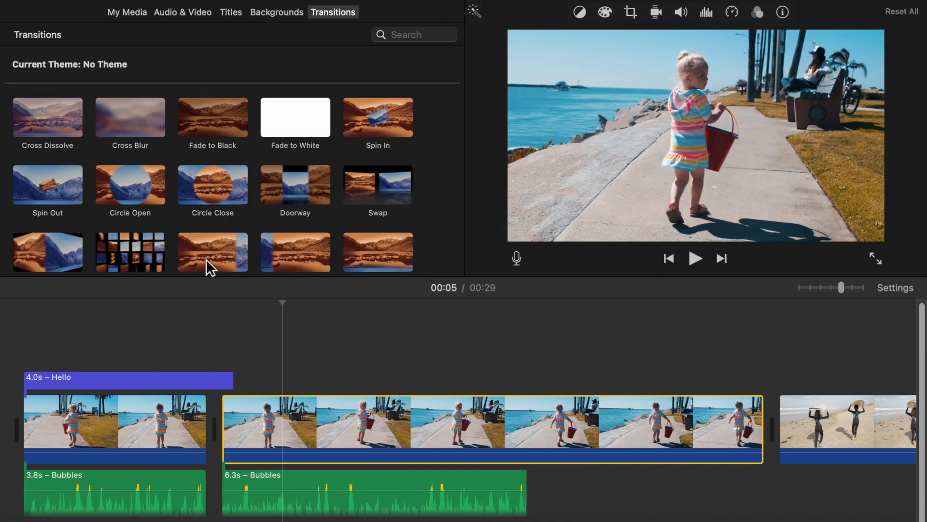
Step: Insert a wipe transition between the first and second girl segments and play it back
{"action": "left_click_drag", "start_coordinate": [206, 253], "coordinate": [193, 428]}
{"action": "left_click", "coordinate": [148, 421]}
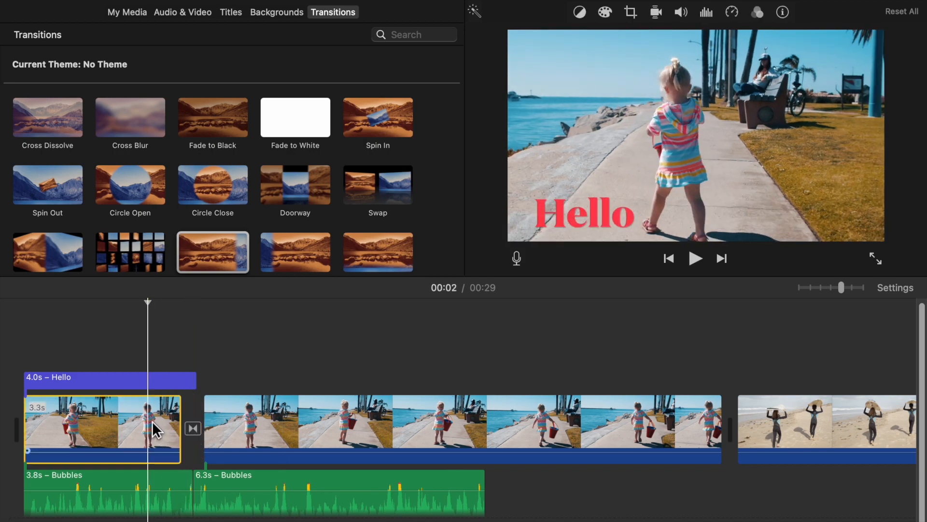
{"action": "left_click", "coordinate": [694, 258]}
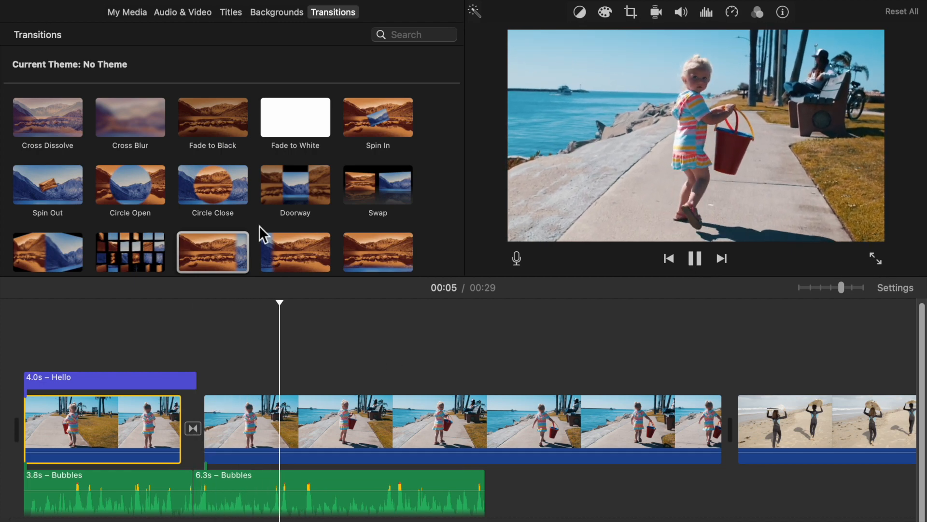
Step: Replace the transition between the two girl segments with Circle Close and preview it
{"action": "left_click_drag", "start_coordinate": [206, 195], "coordinate": [192, 441]}
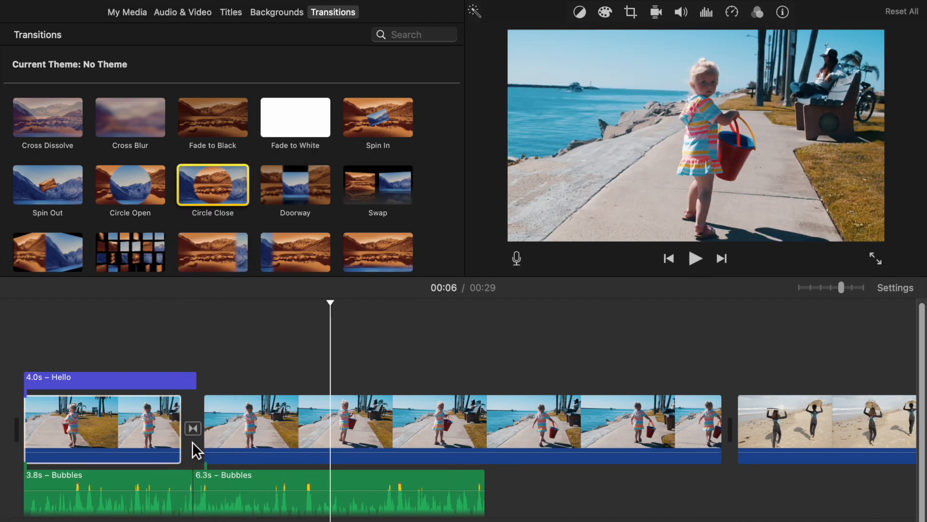
{"action": "left_click", "coordinate": [143, 435]}
{"action": "left_click", "coordinate": [704, 259]}
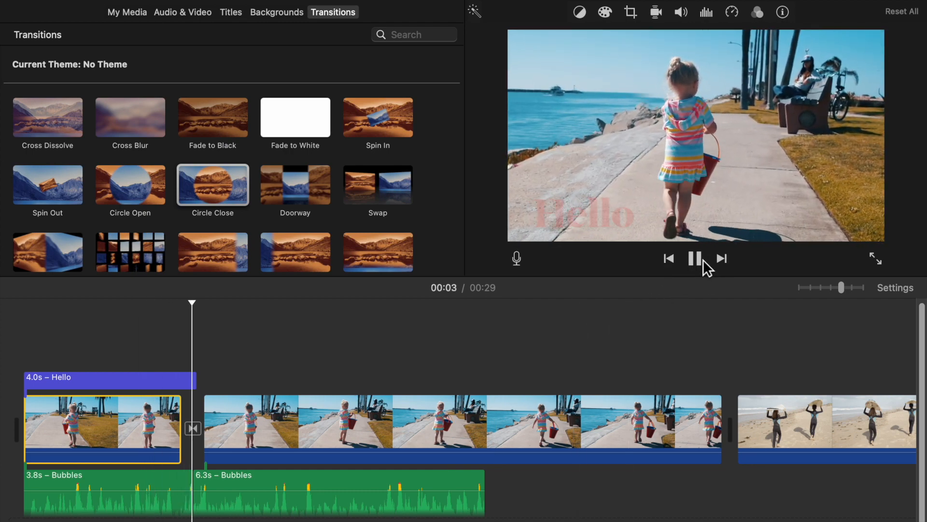
Step: Swap the transition between the two girl segments for Doorway and play back the result
{"action": "left_click", "coordinate": [189, 430]}
{"action": "left_click", "coordinate": [133, 435]}
{"action": "left_click", "coordinate": [80, 425]}
{"action": "left_click_drag", "start_coordinate": [307, 192], "coordinate": [205, 437]}
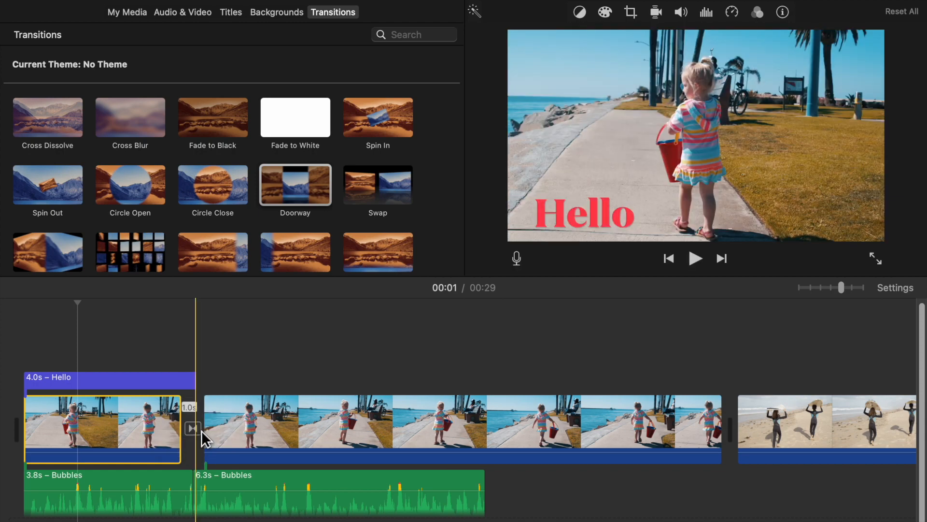
{"action": "left_click", "coordinate": [201, 428]}
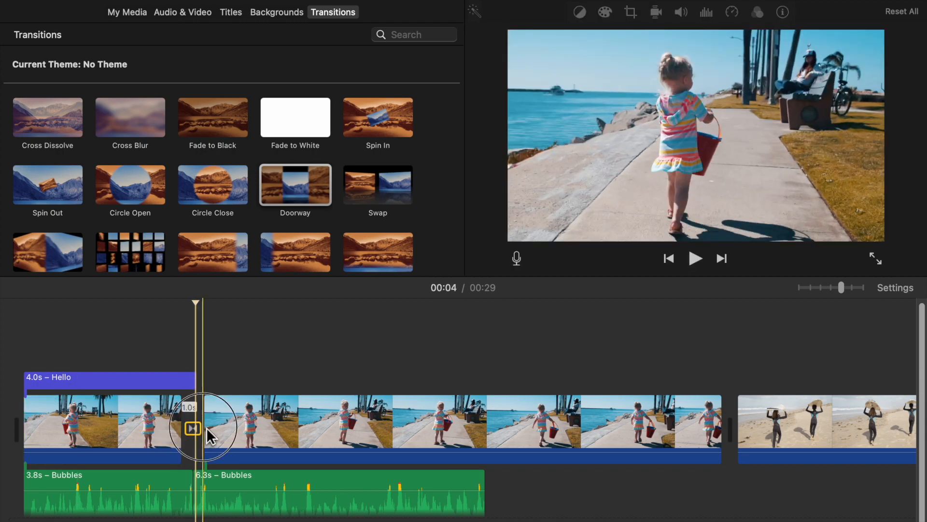
{"action": "left_click", "coordinate": [174, 427]}
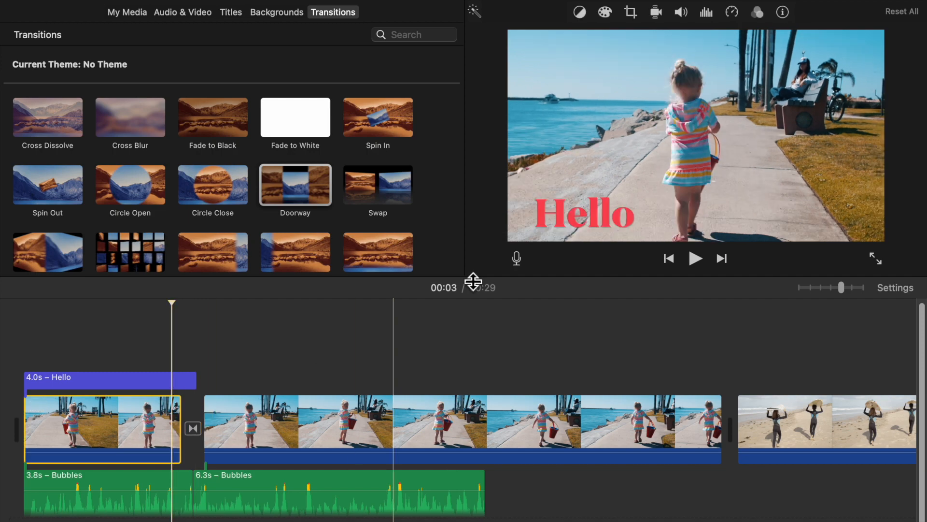
{"action": "left_click", "coordinate": [699, 264]}
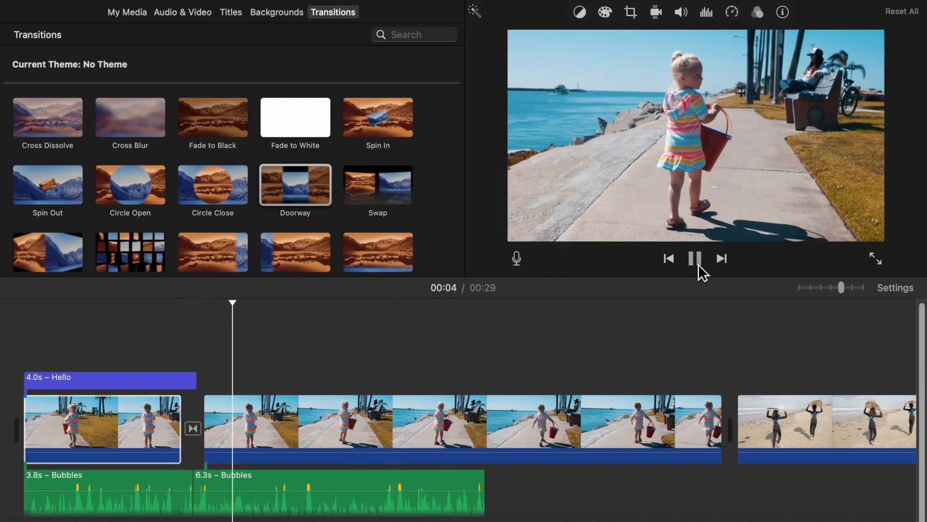
{"action": "left_click", "coordinate": [698, 264]}
Step: Add the flipping-tiles transition between the second girl segment and the surfboard clip and play it back
{"action": "scroll", "coordinate": [368, 411], "scroll_direction": "right", "scroll_amount": 3}
{"action": "scroll", "coordinate": [350, 401], "scroll_direction": "right", "scroll_amount": 10}
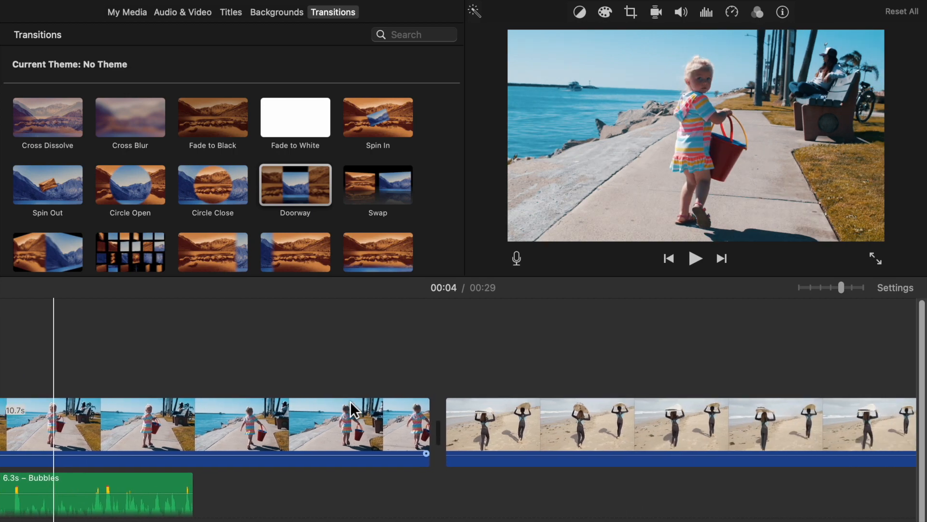
{"action": "scroll", "coordinate": [407, 431], "scroll_direction": "left", "scroll_amount": 15}
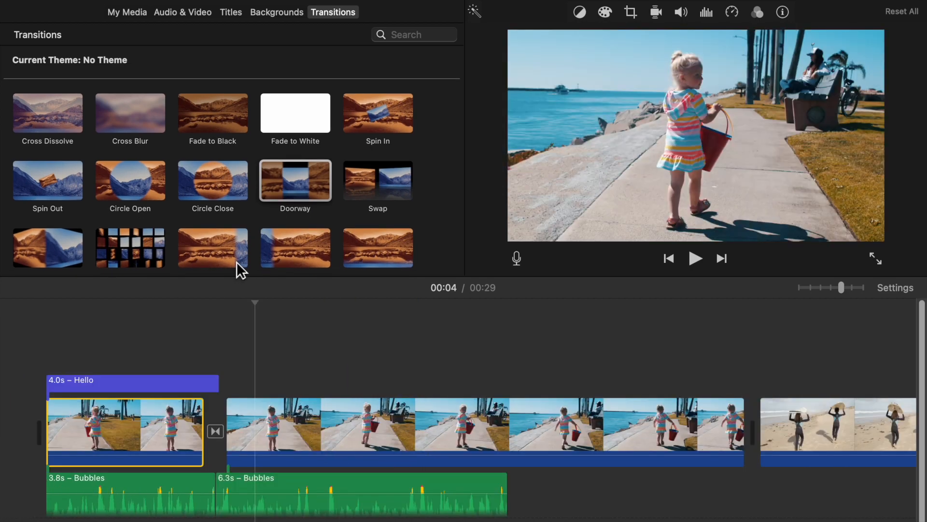
{"action": "scroll", "coordinate": [322, 365], "scroll_direction": "right", "scroll_amount": 5}
{"action": "scroll", "coordinate": [318, 365], "scroll_direction": "right", "scroll_amount": 2}
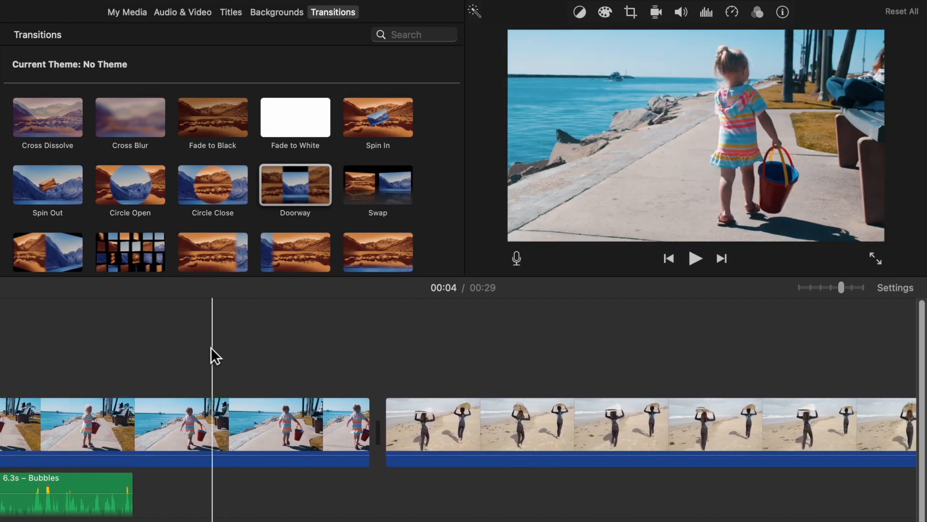
{"action": "left_click_drag", "start_coordinate": [127, 256], "coordinate": [328, 441]}
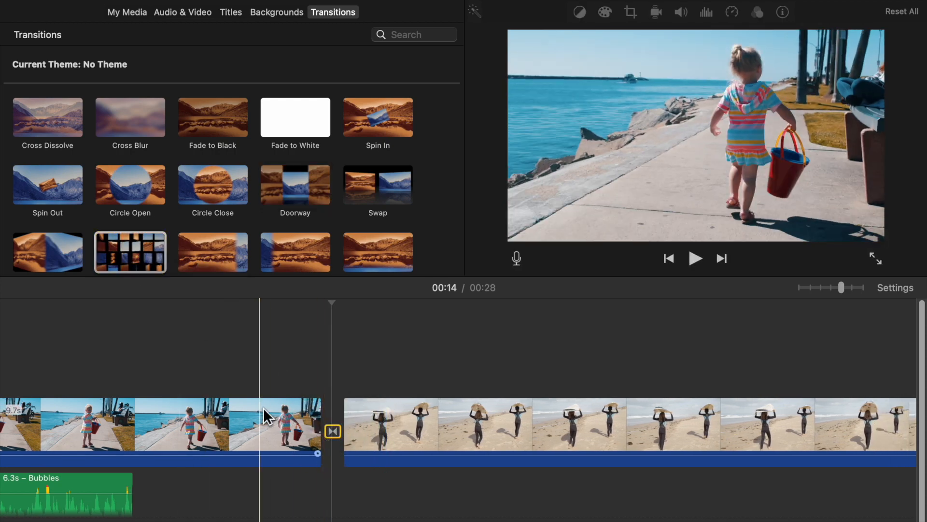
{"action": "left_click", "coordinate": [208, 411]}
{"action": "left_click", "coordinate": [696, 259]}
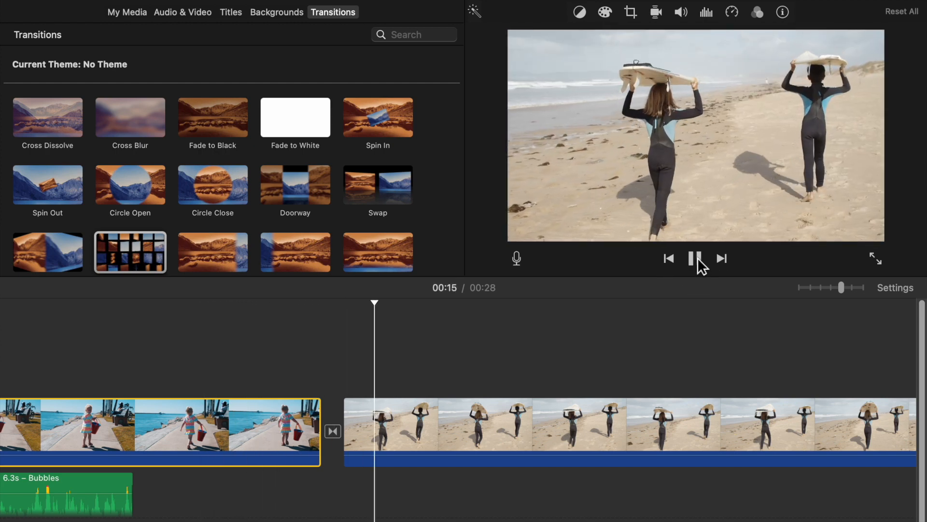
Step: Check the available commands for the tiles transition, dismiss them and review both transitions in the timeline
{"action": "left_click", "coordinate": [332, 432]}
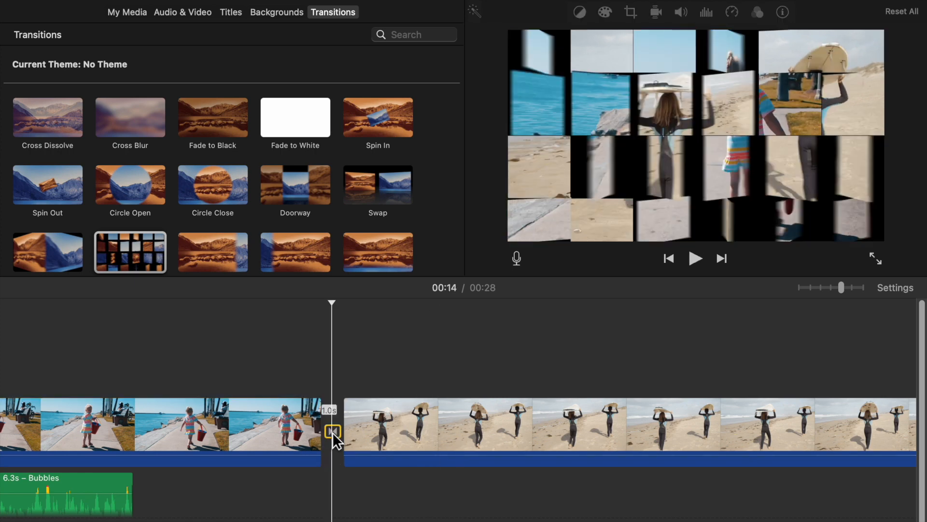
{"action": "right_click", "coordinate": [334, 437]}
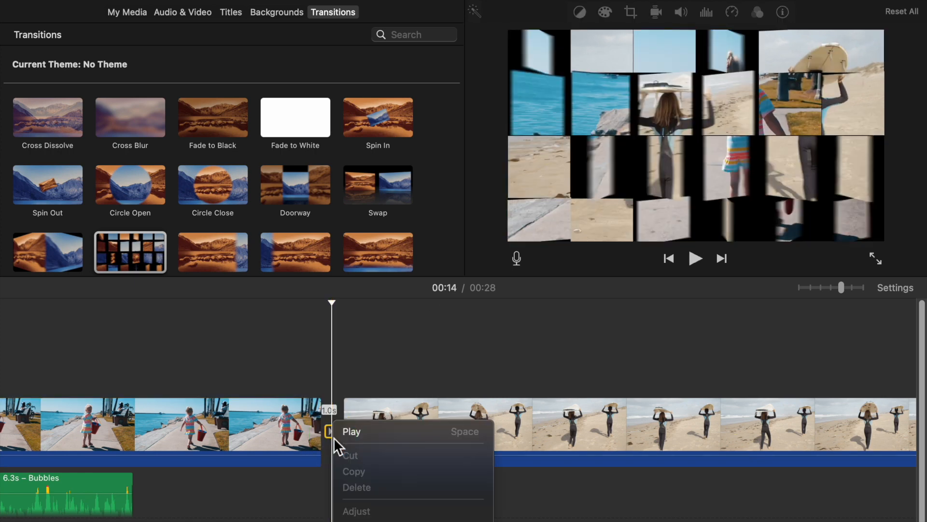
{"action": "left_click", "coordinate": [336, 436]}
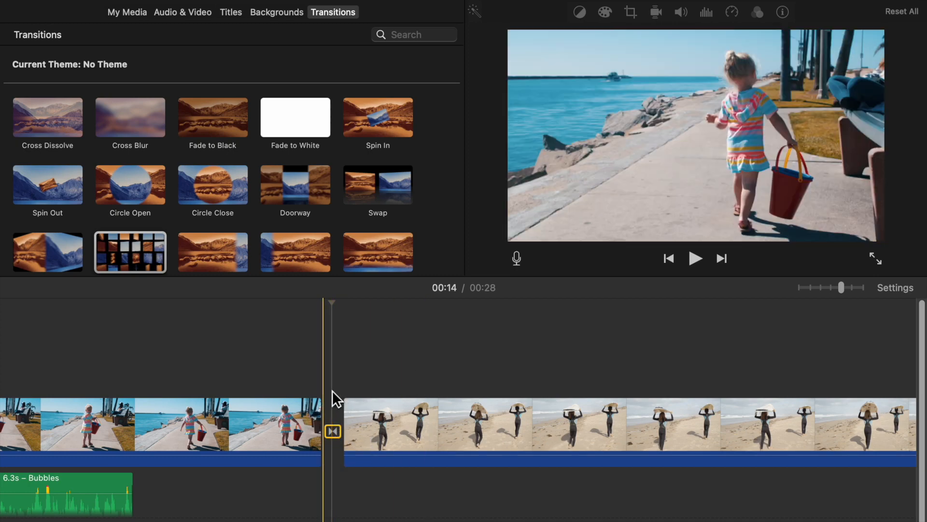
{"action": "scroll", "coordinate": [404, 423], "scroll_direction": "left", "scroll_amount": 8}
{"action": "scroll", "coordinate": [405, 422], "scroll_direction": "right", "scroll_amount": 2}
{"action": "scroll", "coordinate": [400, 422], "scroll_direction": "left", "scroll_amount": 2}
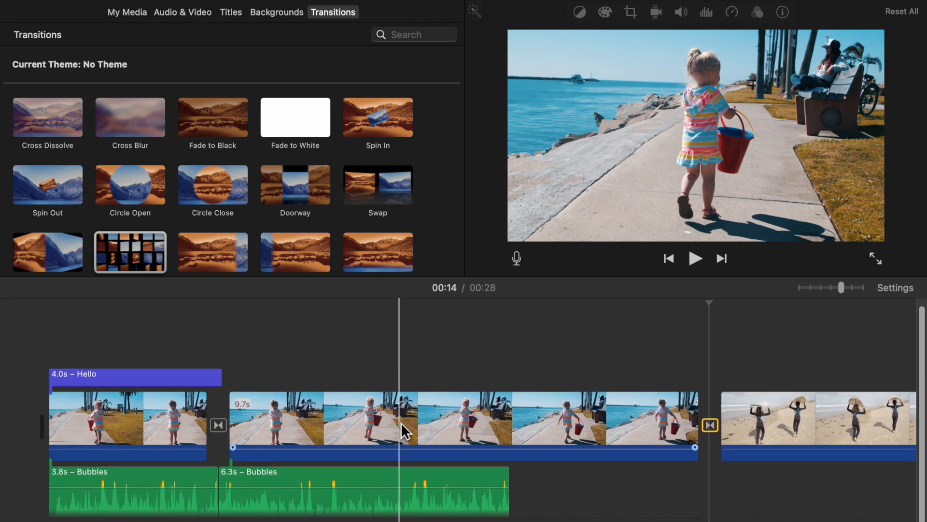
{"action": "scroll", "coordinate": [401, 422], "scroll_direction": "right", "scroll_amount": 8}
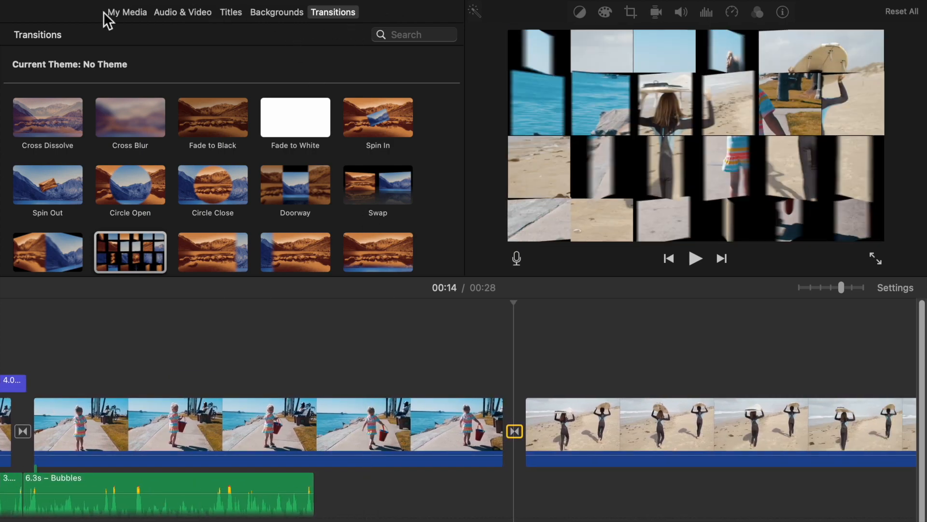
Step: Import Green Screen .mp4 from the Desktop's Video editing folder into the project media
{"action": "left_click", "coordinate": [125, 12]}
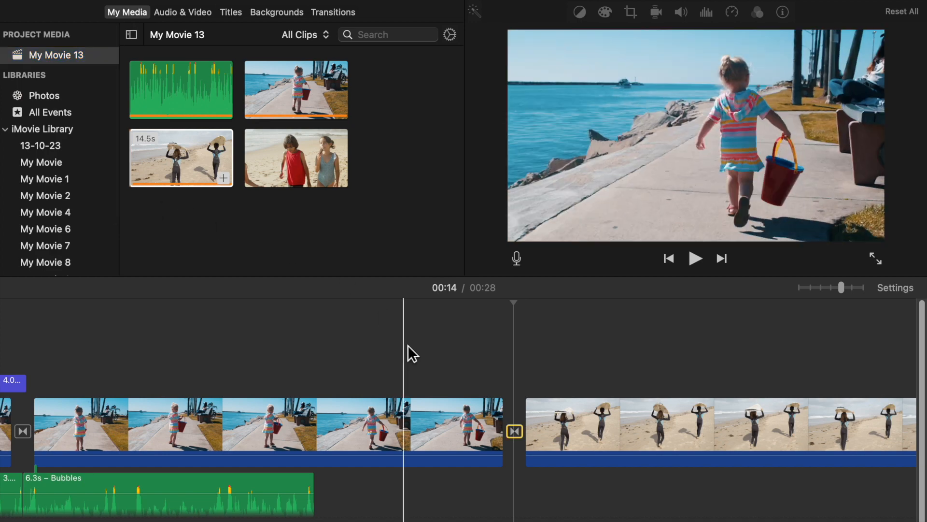
{"action": "scroll", "coordinate": [580, 391], "scroll_direction": "right", "scroll_amount": 5}
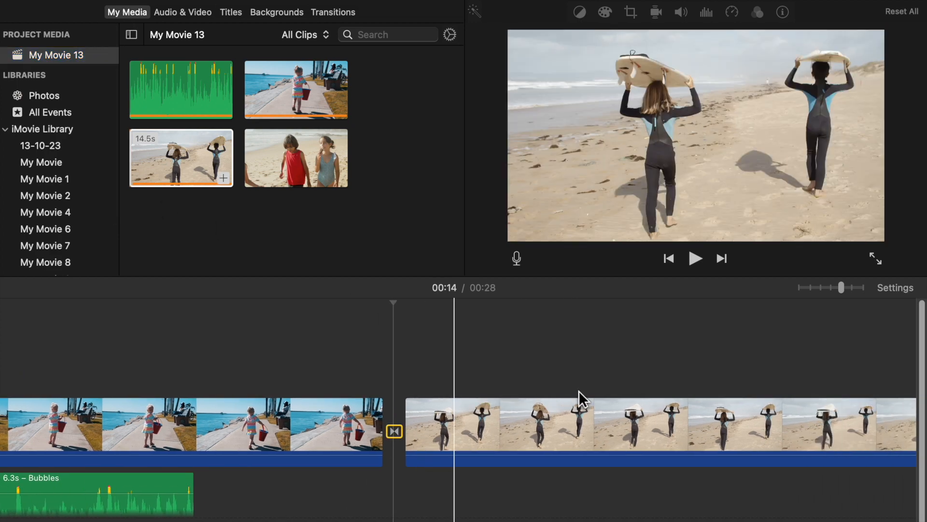
{"action": "left_click", "coordinate": [426, 406]}
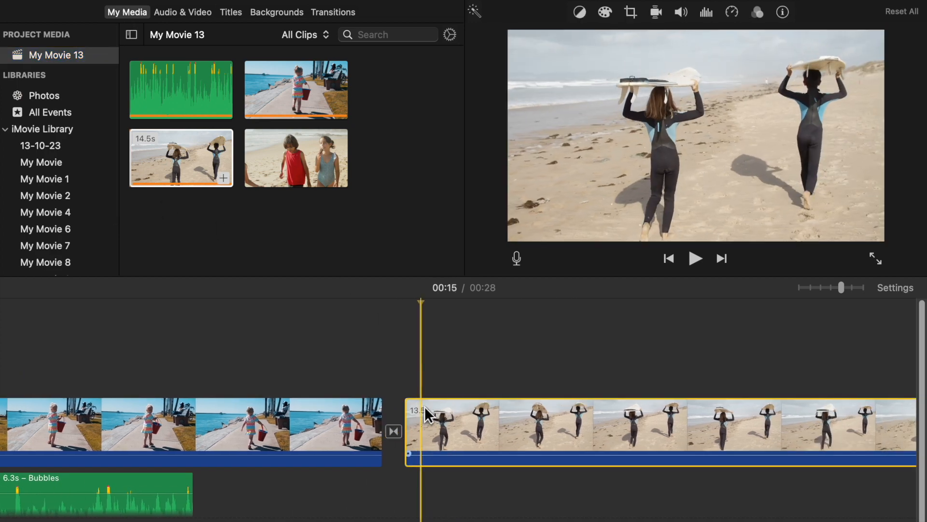
{"action": "scroll", "coordinate": [490, 420], "scroll_direction": "right", "scroll_amount": 4}
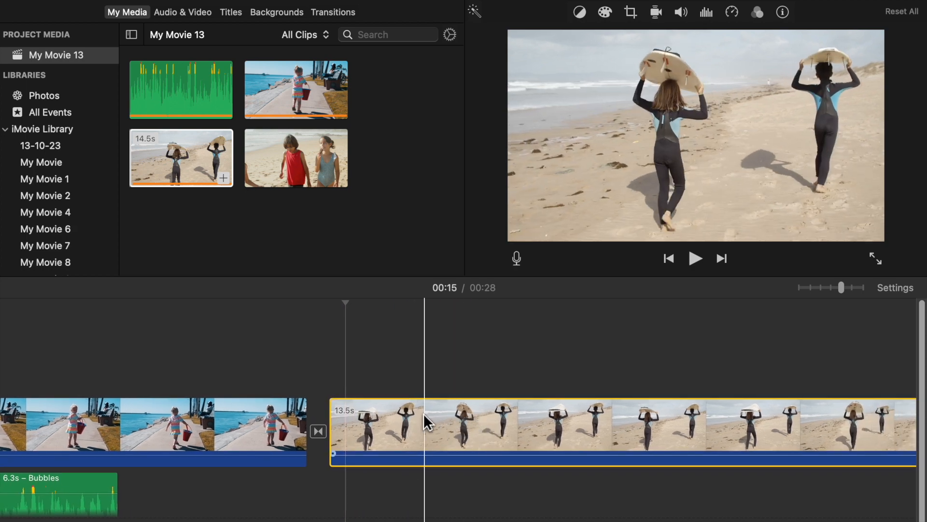
{"action": "left_click", "coordinate": [402, 418]}
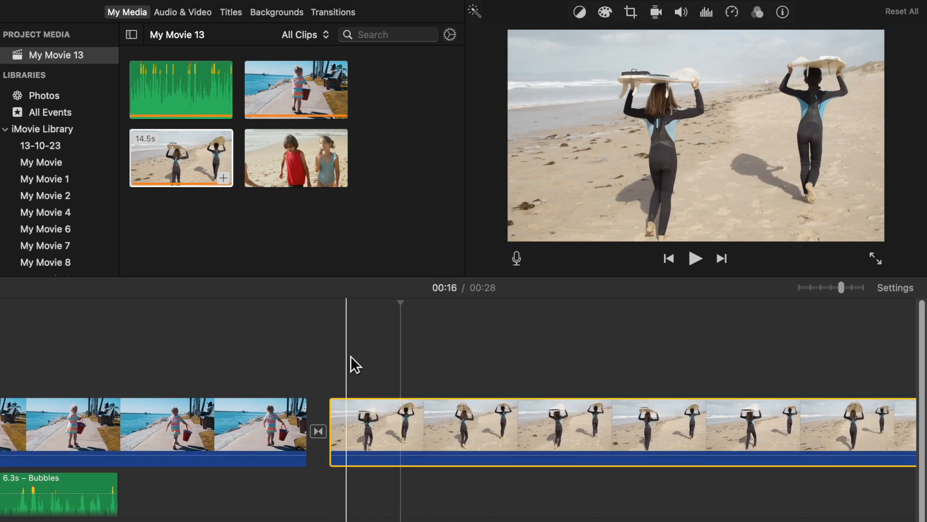
{"action": "left_click", "coordinate": [130, 2]}
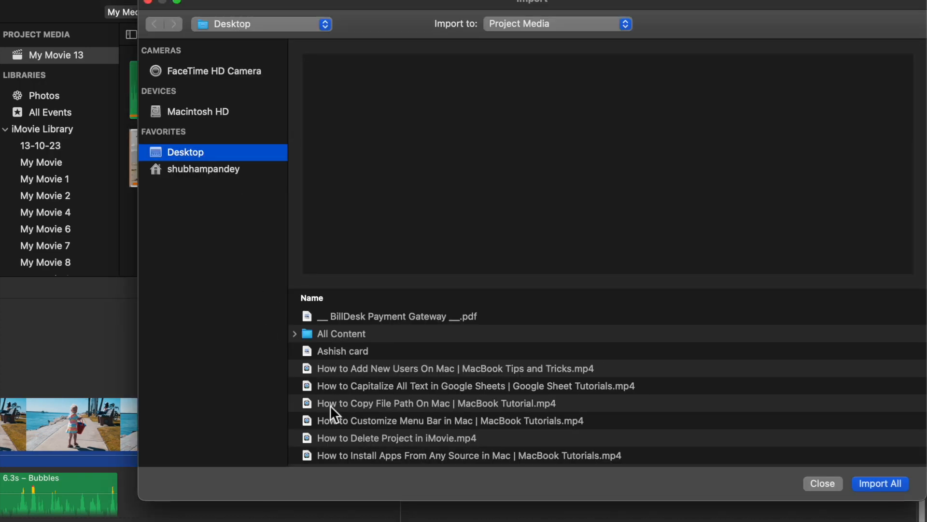
{"action": "scroll", "coordinate": [330, 405], "scroll_direction": "down", "scroll_amount": 15}
{"action": "scroll", "coordinate": [330, 405], "scroll_direction": "down", "scroll_amount": 15}
{"action": "scroll", "coordinate": [331, 406], "scroll_direction": "up", "scroll_amount": 4}
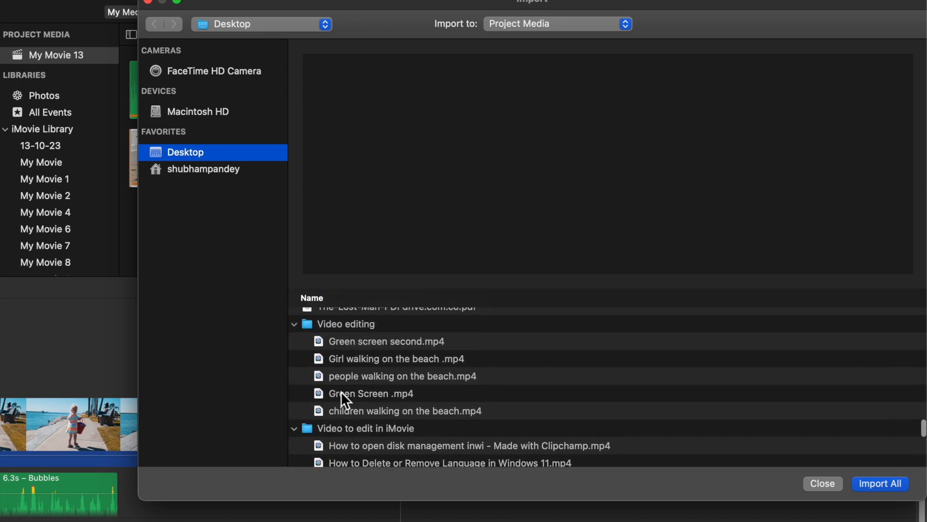
{"action": "left_click", "coordinate": [341, 392]}
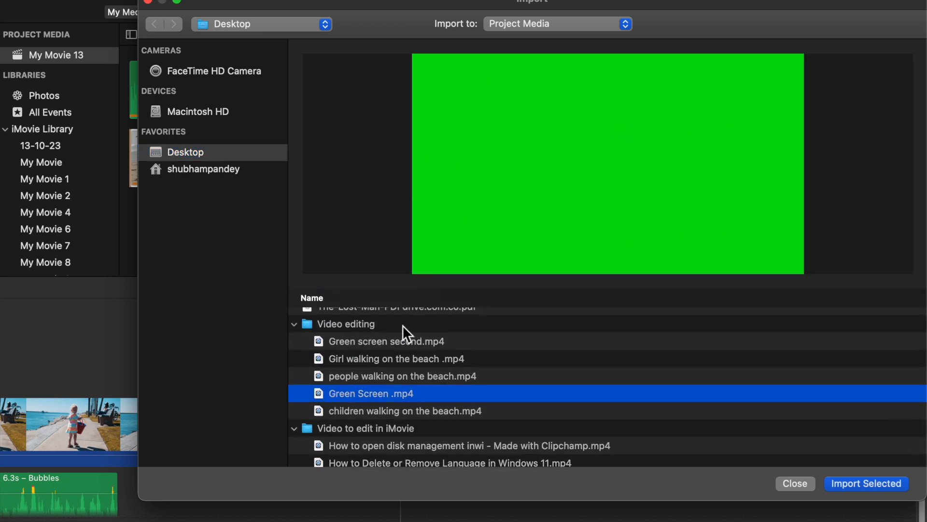
{"action": "left_click", "coordinate": [852, 482]}
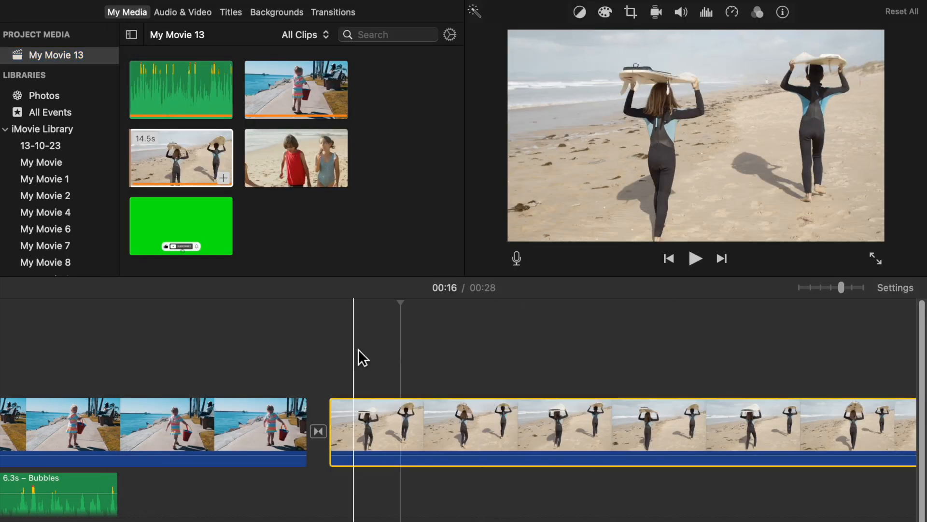
Step: Overlay the green screen subscribe clip above the start of the surfboard clip and play that section back
{"action": "left_click", "coordinate": [183, 233]}
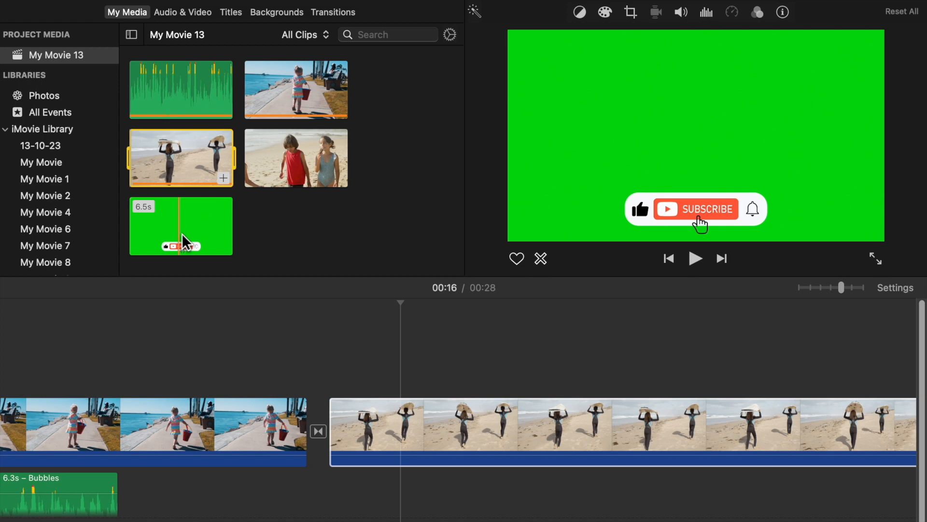
{"action": "left_click_drag", "start_coordinate": [182, 234], "coordinate": [338, 368]}
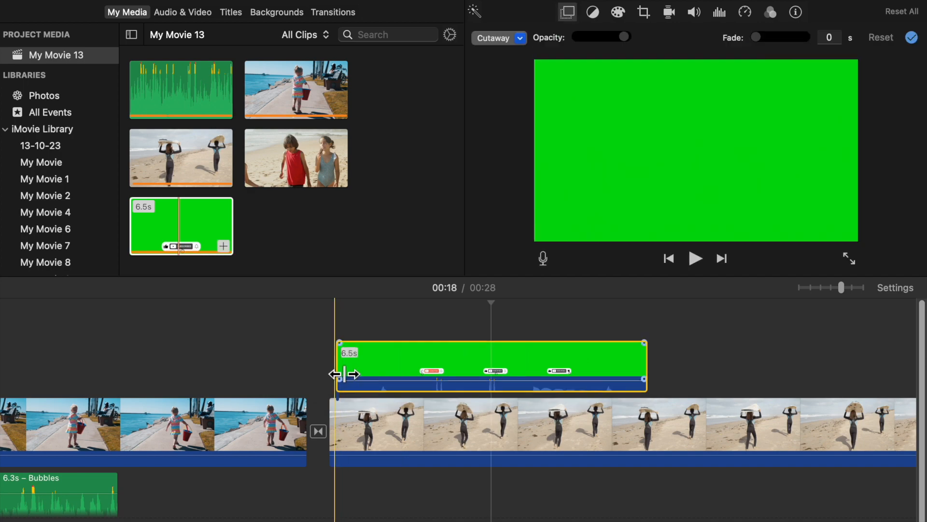
{"action": "left_click", "coordinate": [330, 361]}
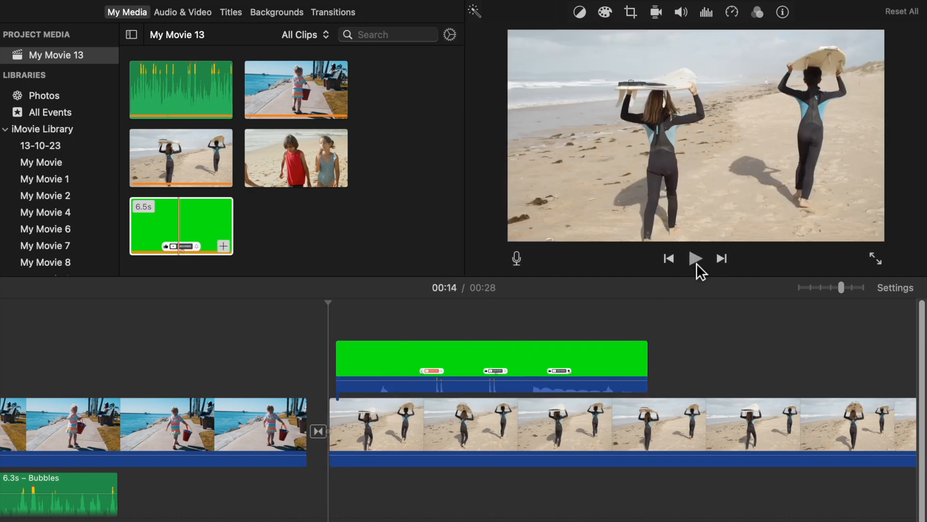
{"action": "left_click", "coordinate": [696, 259]}
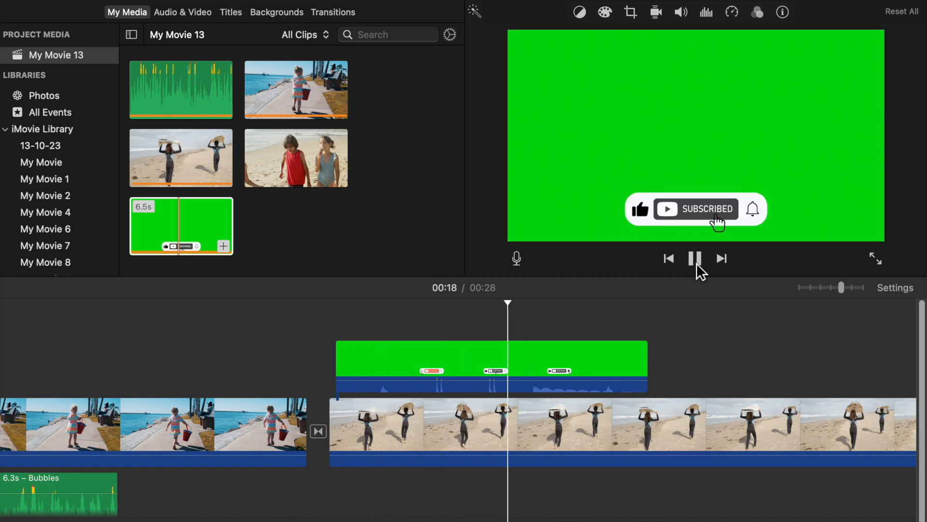
{"action": "left_click", "coordinate": [696, 258]}
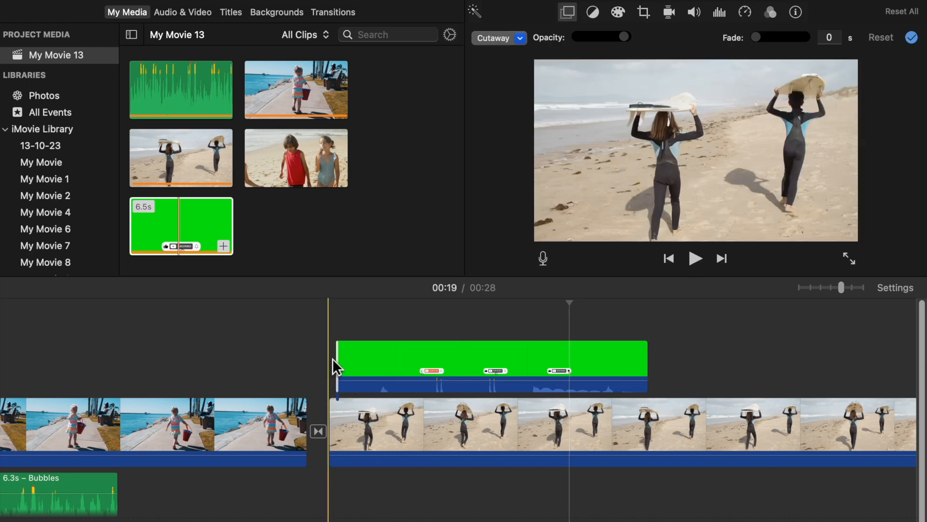
Step: Set the subscribe clip's video overlay style to Green/Blue Screen to key out its green background
{"action": "left_click", "coordinate": [437, 365]}
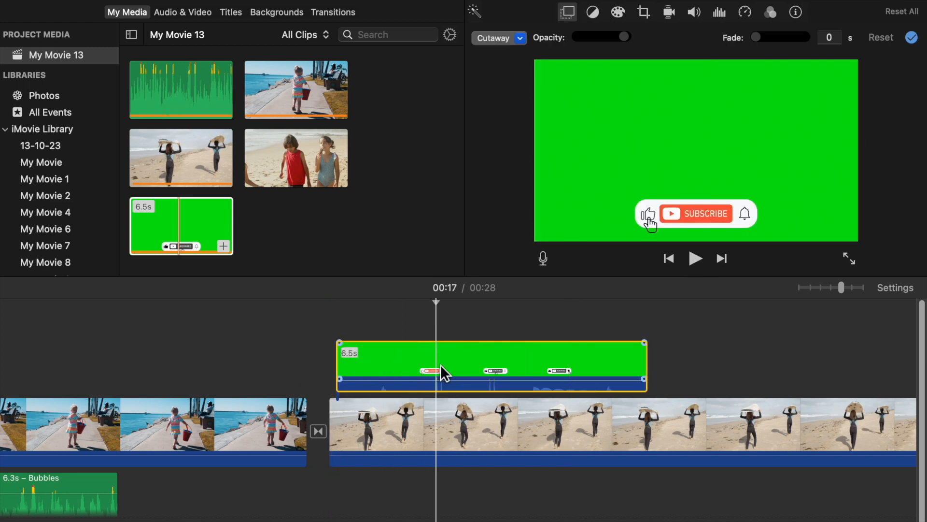
{"action": "left_click", "coordinate": [570, 14]}
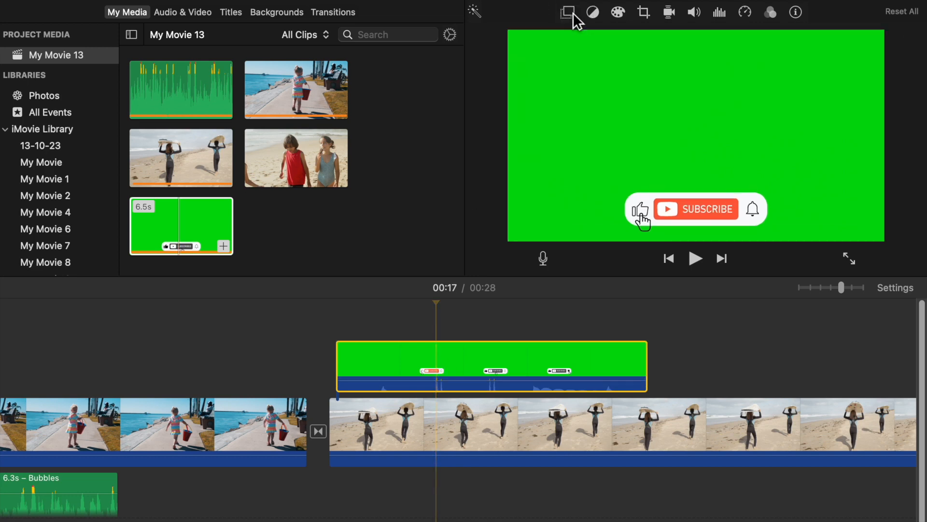
{"action": "left_click", "coordinate": [574, 15]}
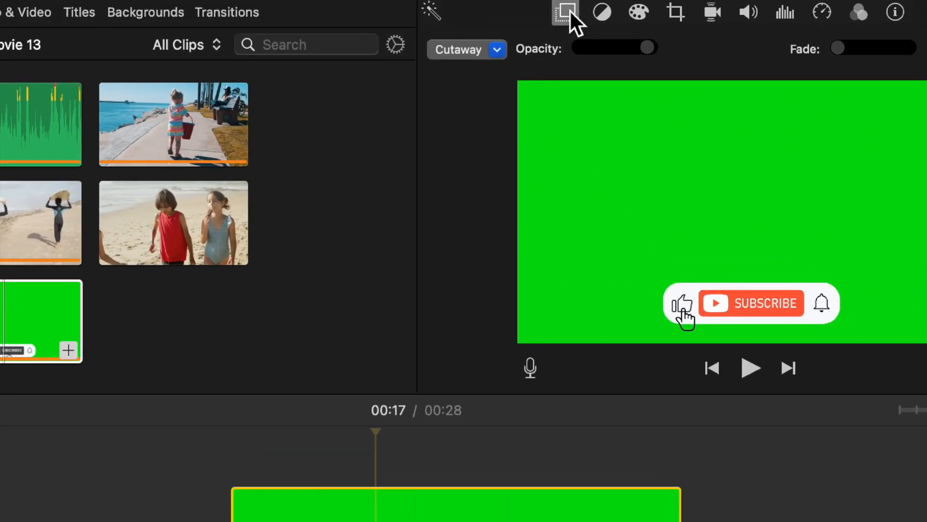
{"action": "left_click", "coordinate": [572, 12]}
{"action": "left_click", "coordinate": [569, 9]}
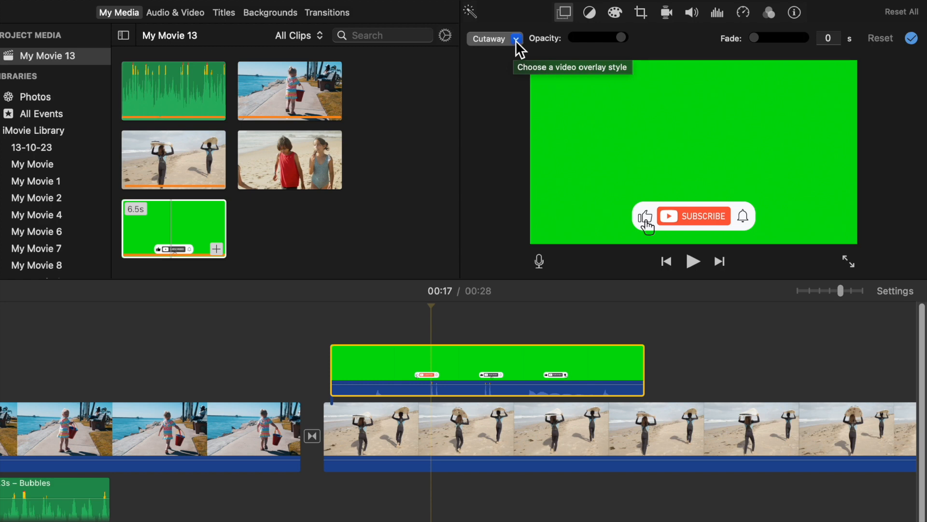
{"action": "left_click", "coordinate": [516, 40]}
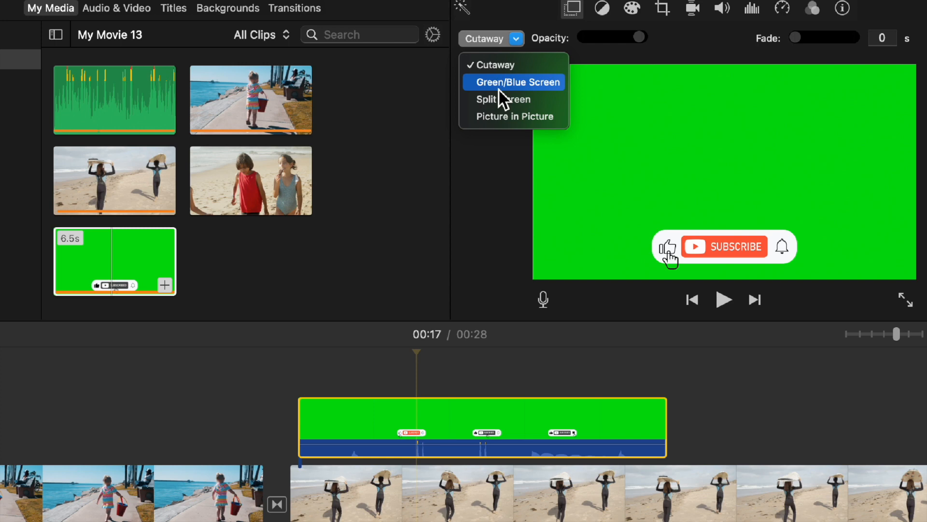
{"action": "left_click", "coordinate": [498, 84]}
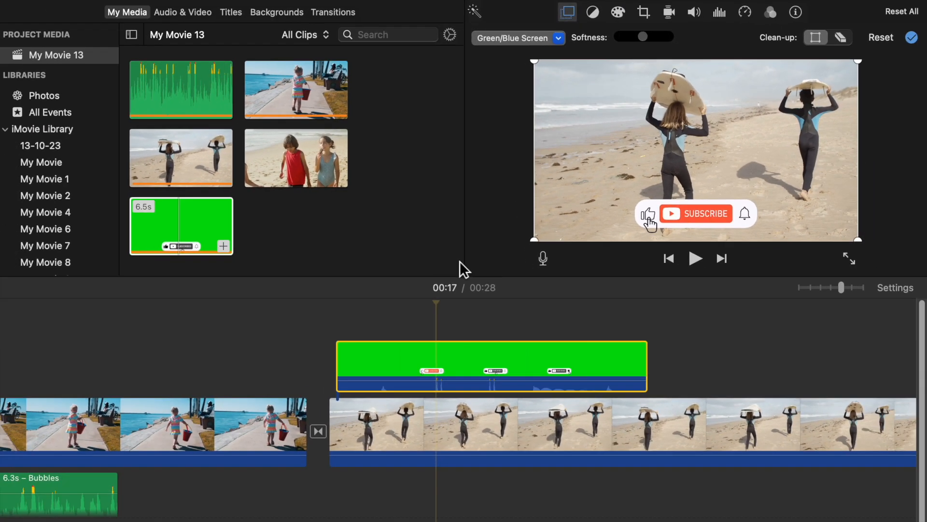
Step: Play back the subscribe overlay over the surfboard clip from just before the overlay starts
{"action": "left_click", "coordinate": [335, 349]}
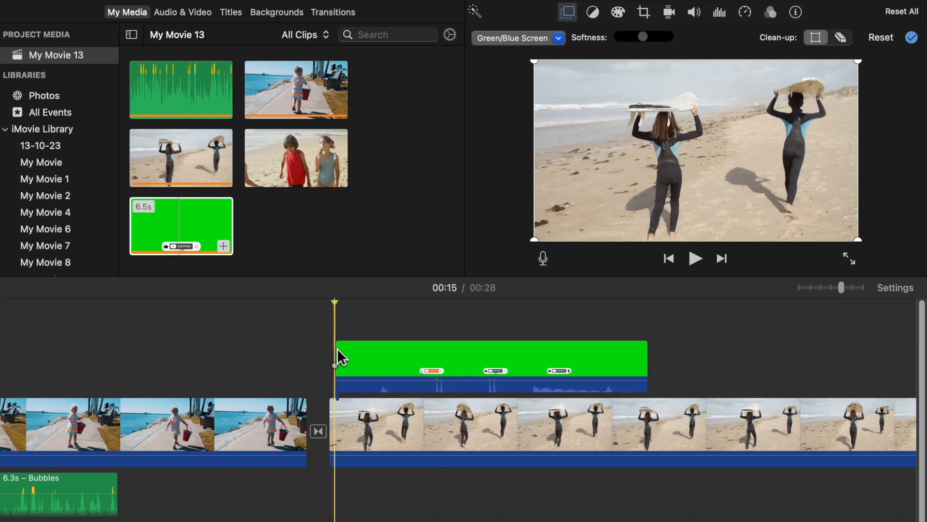
{"action": "left_click", "coordinate": [703, 263]}
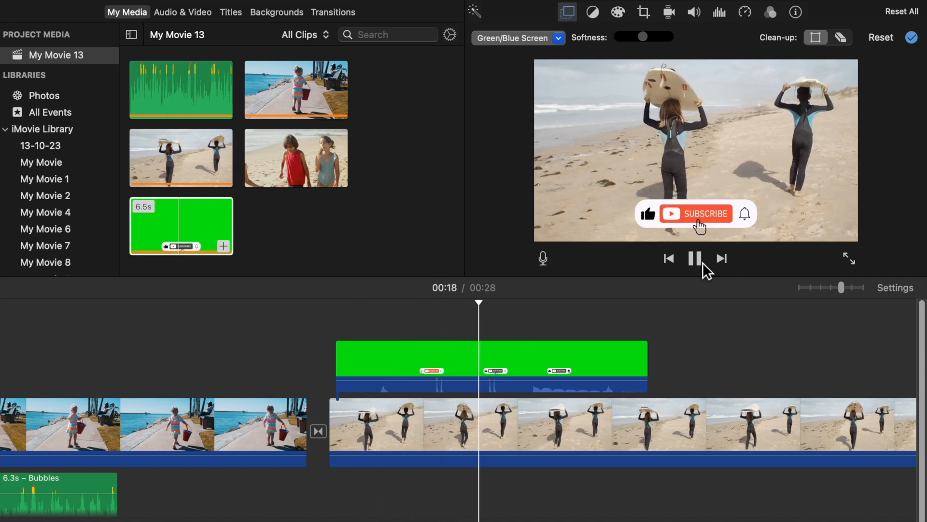
{"action": "left_click", "coordinate": [703, 262]}
{"action": "left_click", "coordinate": [530, 382]}
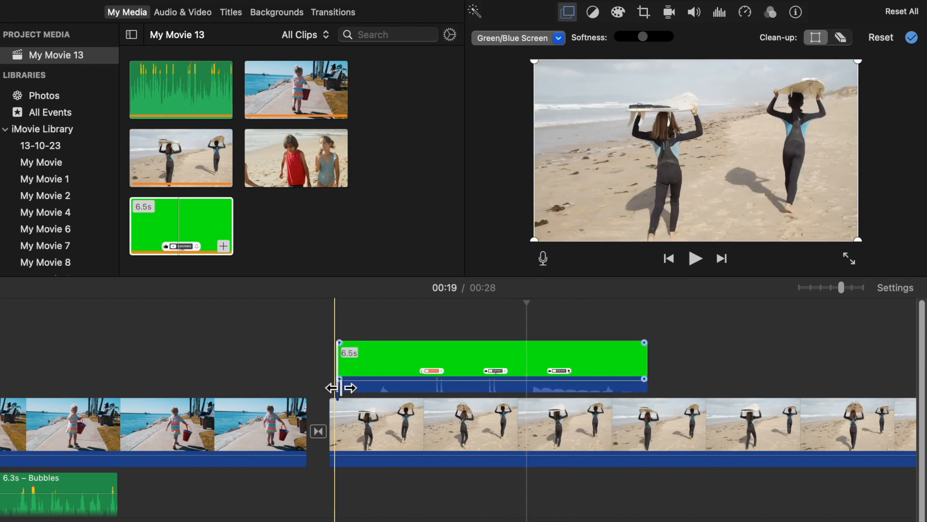
{"action": "left_click", "coordinate": [339, 388]}
{"action": "left_click", "coordinate": [318, 381]}
{"action": "left_click", "coordinate": [696, 260]}
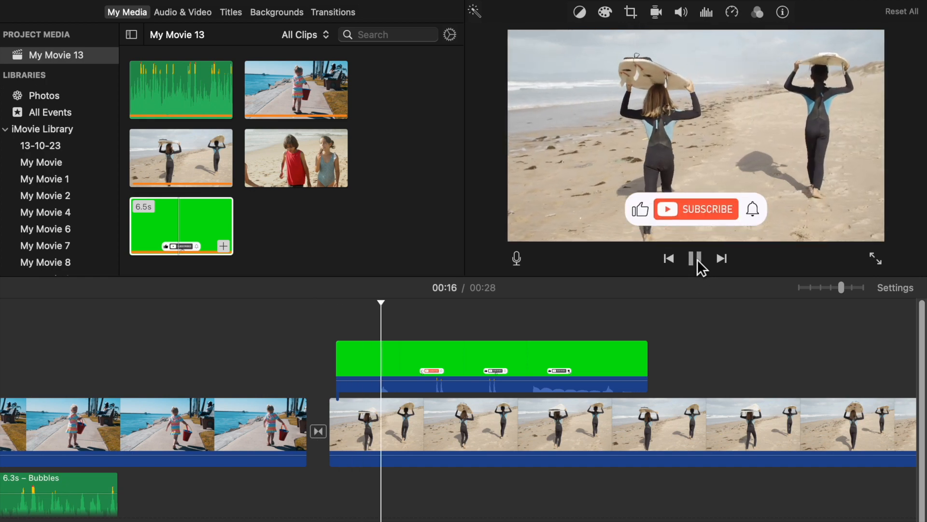
{"action": "left_click", "coordinate": [698, 260]}
{"action": "left_click", "coordinate": [425, 432]}
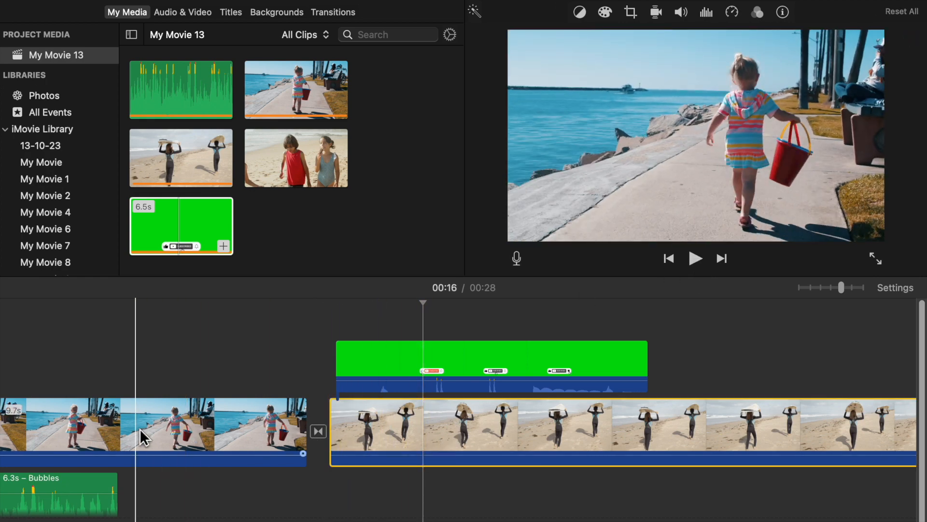
Step: Turn on background noise reduction for the second girl segment and increase its strength
{"action": "scroll", "coordinate": [140, 429], "scroll_direction": "left", "scroll_amount": 10}
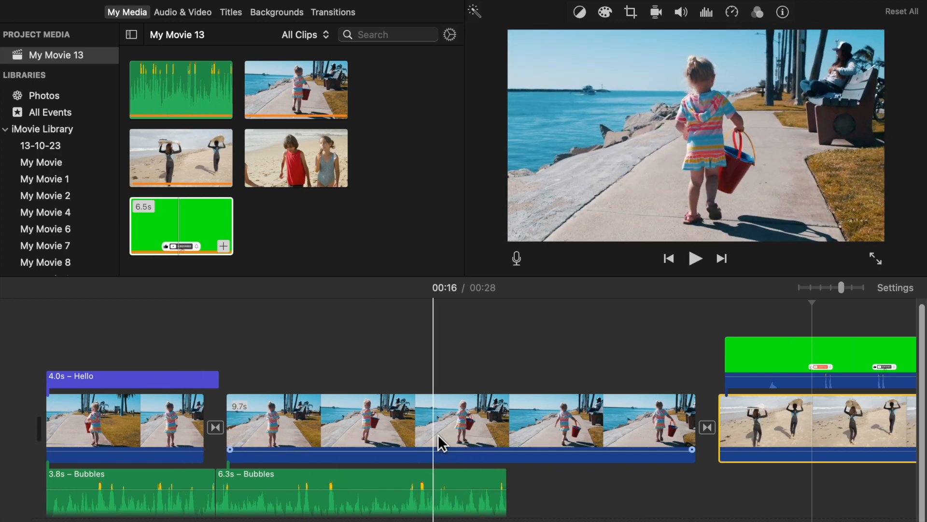
{"action": "left_click", "coordinate": [438, 434]}
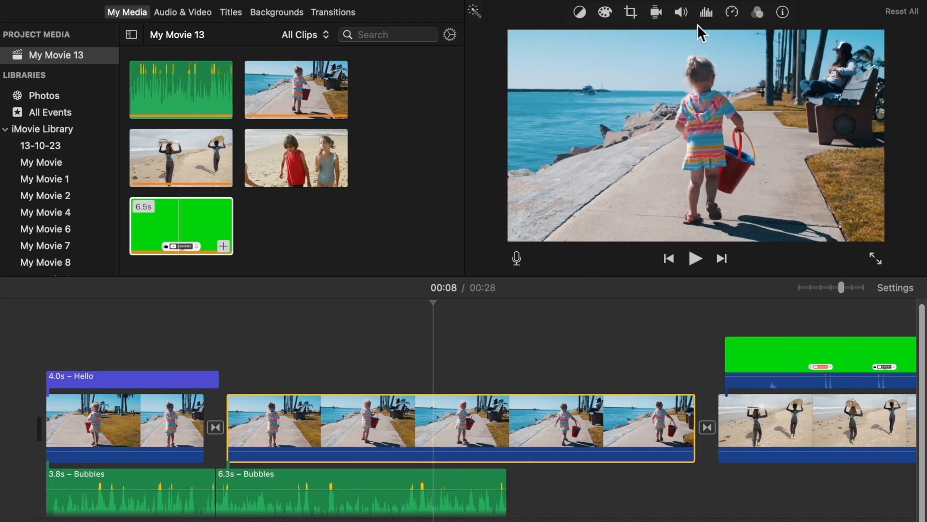
{"action": "left_click", "coordinate": [706, 13]}
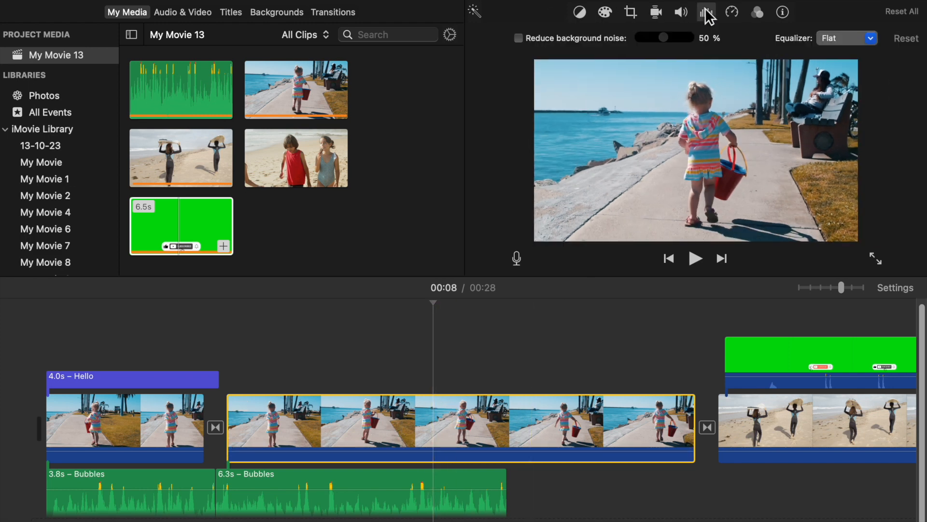
{"action": "left_click", "coordinate": [525, 41]}
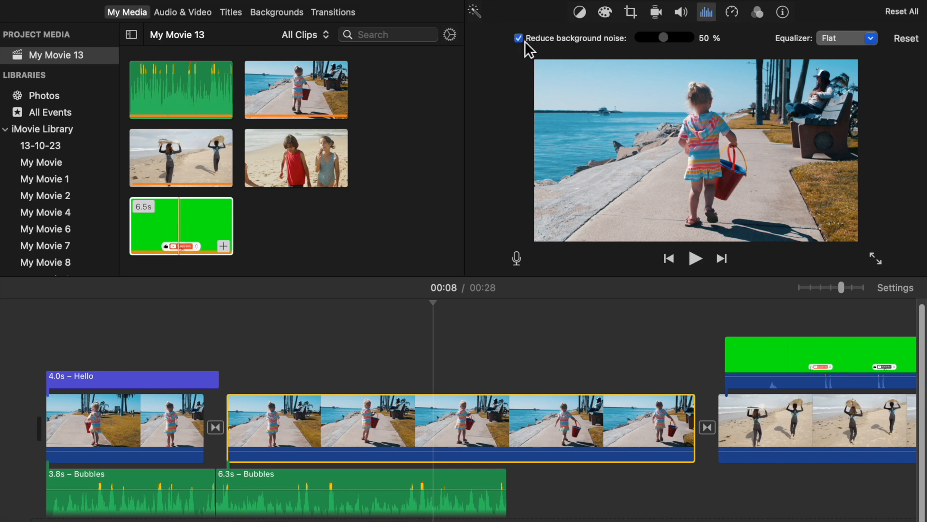
{"action": "left_click_drag", "start_coordinate": [667, 41], "coordinate": [694, 40]}
Step: Apply the Ken Burns style to the second girl segment with the start frame tightened to match the end frame
{"action": "left_click", "coordinate": [656, 14]}
{"action": "left_click", "coordinate": [632, 15]}
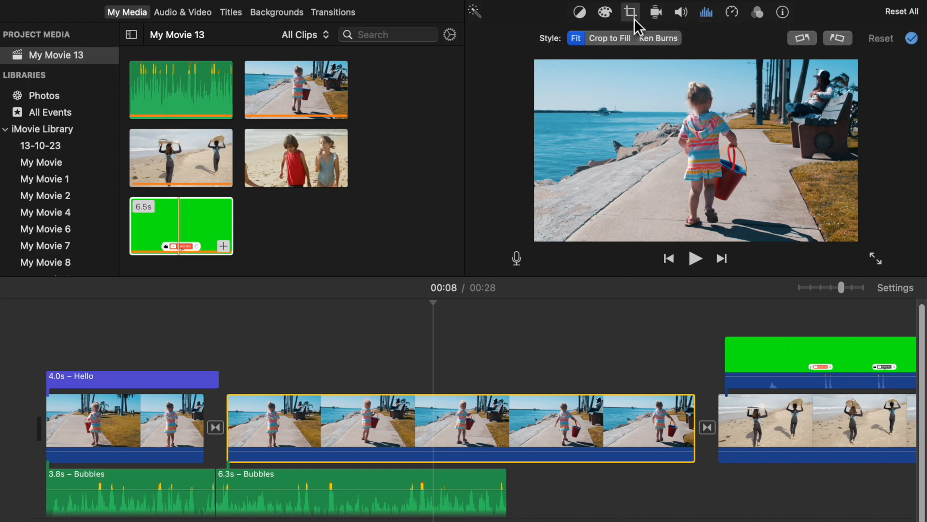
{"action": "left_click", "coordinate": [625, 41]}
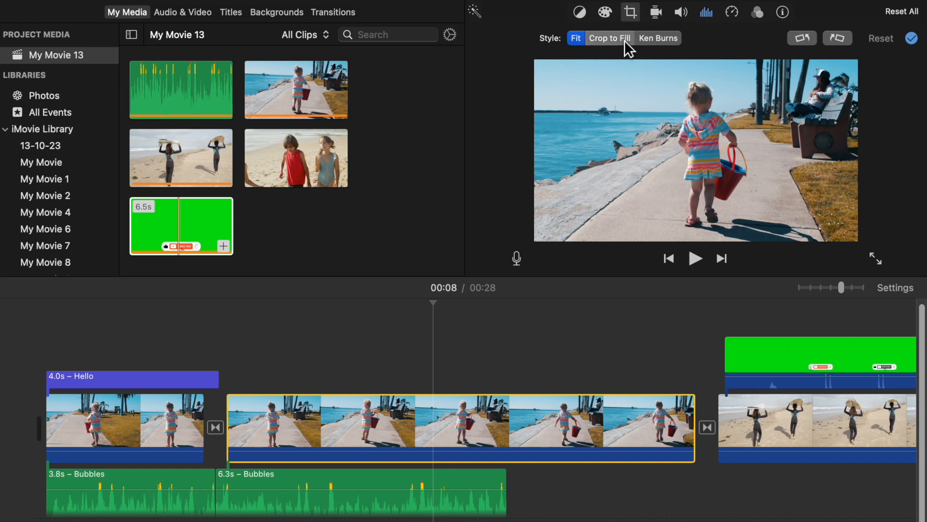
{"action": "left_click", "coordinate": [659, 42]}
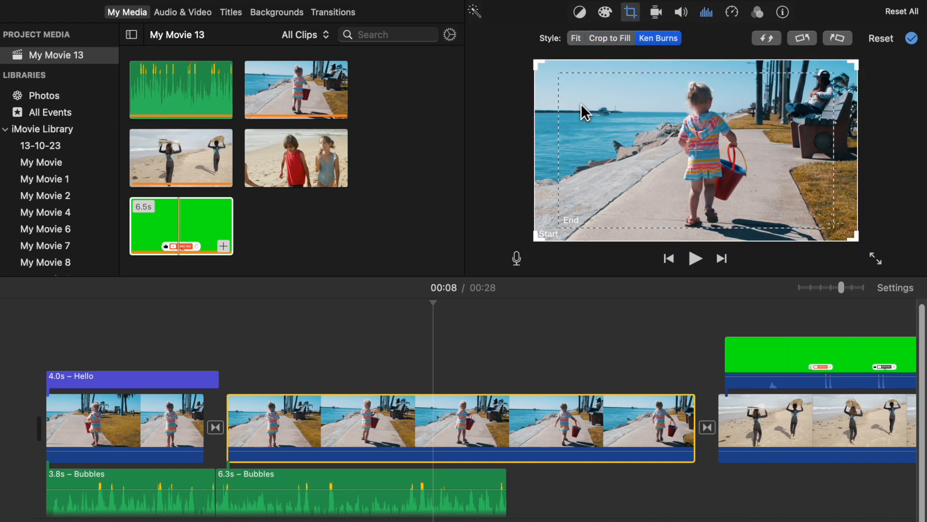
{"action": "mouse_move", "coordinate": [542, 70]}
{"action": "left_mouse_down"}
{"action": "mouse_move", "coordinate": [576, 78]}
{"action": "mouse_move", "coordinate": [559, 73]}
{"action": "left_mouse_up"}
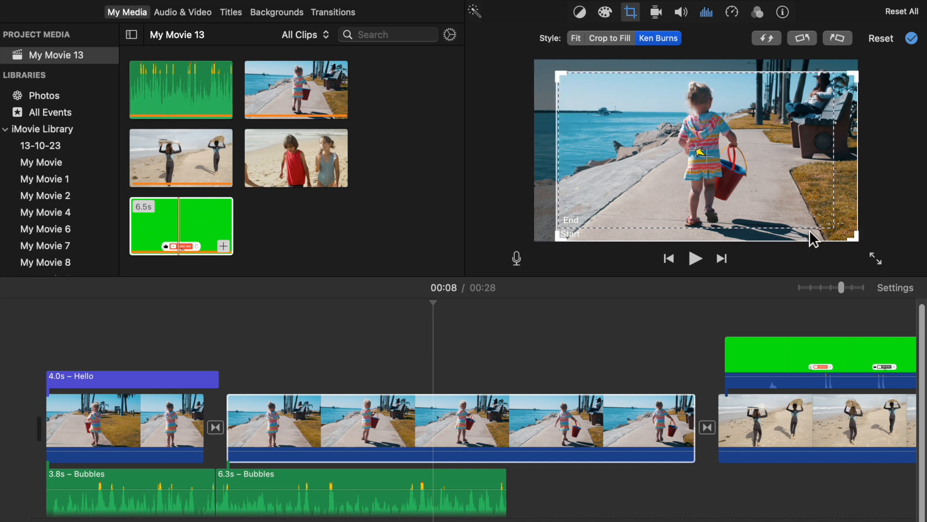
{"action": "left_click_drag", "start_coordinate": [852, 235], "coordinate": [834, 225]}
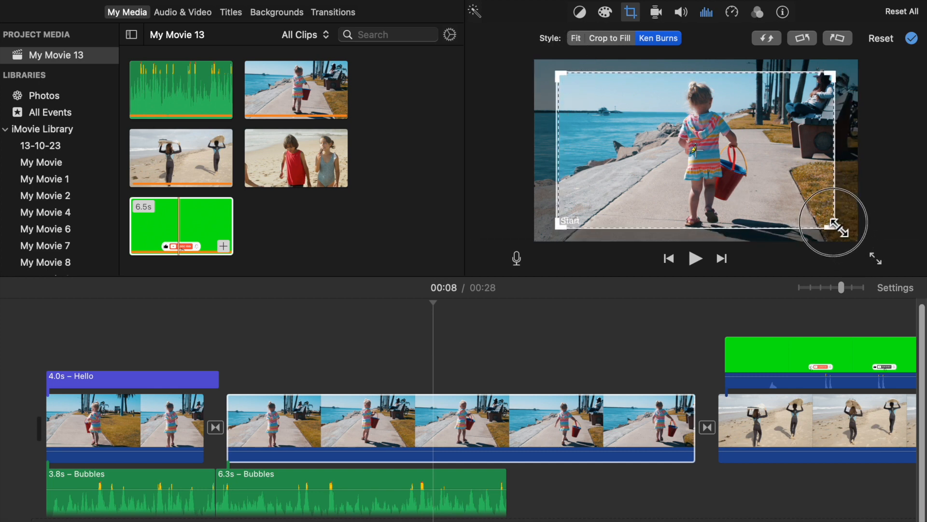
{"action": "left_click", "coordinate": [913, 38]}
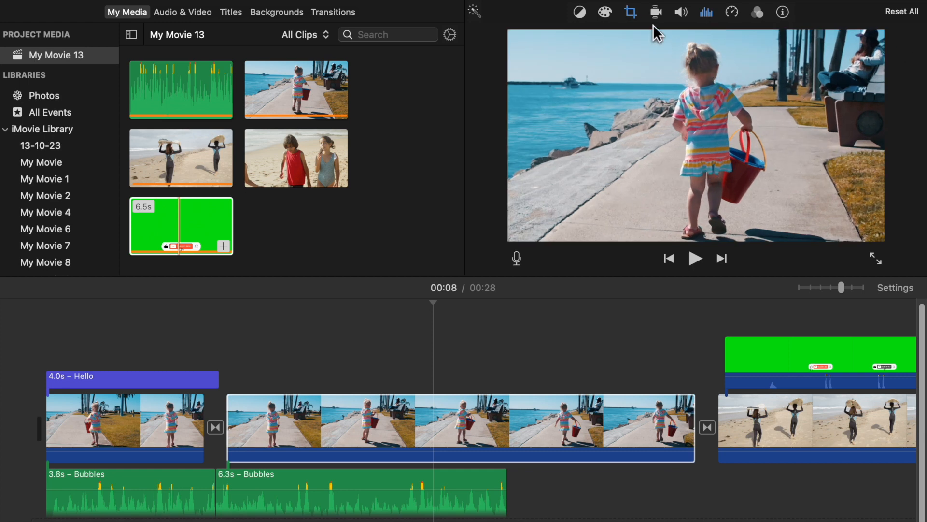
Step: Fine-tune the highlights, saturation and color temperature of the second girl segment
{"action": "left_click", "coordinate": [609, 15]}
{"action": "left_click", "coordinate": [669, 41]}
{"action": "mouse_move", "coordinate": [674, 50]}
{"action": "left_mouse_down"}
{"action": "mouse_move", "coordinate": [657, 41]}
{"action": "mouse_move", "coordinate": [594, 49]}
{"action": "mouse_move", "coordinate": [682, 44]}
{"action": "mouse_move", "coordinate": [673, 46]}
{"action": "left_mouse_up"}
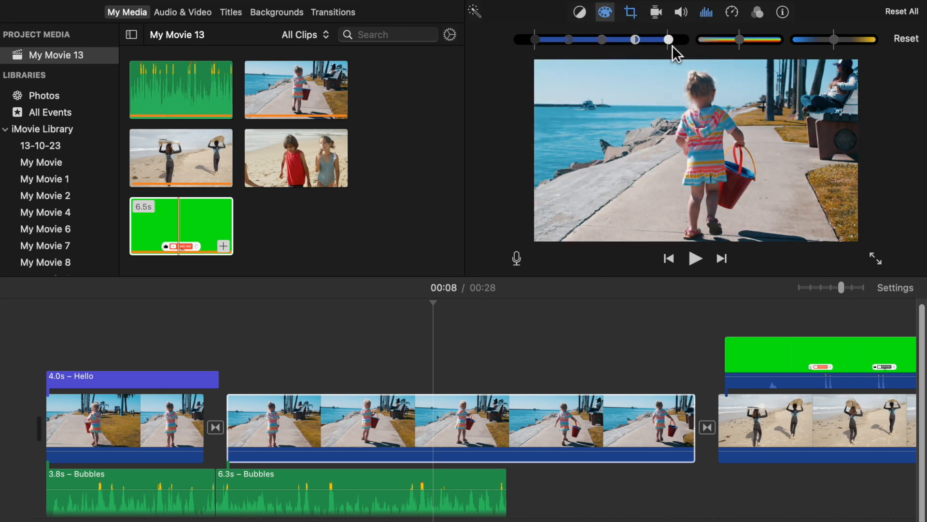
{"action": "mouse_move", "coordinate": [750, 44]}
{"action": "left_mouse_down"}
{"action": "mouse_move", "coordinate": [704, 42]}
{"action": "mouse_move", "coordinate": [743, 52]}
{"action": "mouse_move", "coordinate": [792, 48]}
{"action": "mouse_move", "coordinate": [743, 49]}
{"action": "left_mouse_up"}
{"action": "mouse_move", "coordinate": [835, 41]}
{"action": "left_mouse_down"}
{"action": "mouse_move", "coordinate": [800, 49]}
{"action": "mouse_move", "coordinate": [800, 40]}
{"action": "mouse_move", "coordinate": [885, 51]}
{"action": "mouse_move", "coordinate": [843, 53]}
{"action": "left_mouse_up"}
Step: Stabilize the second girl segment at 100%, play it back and turn on rolling shutter correction at Medium
{"action": "left_click", "coordinate": [657, 12]}
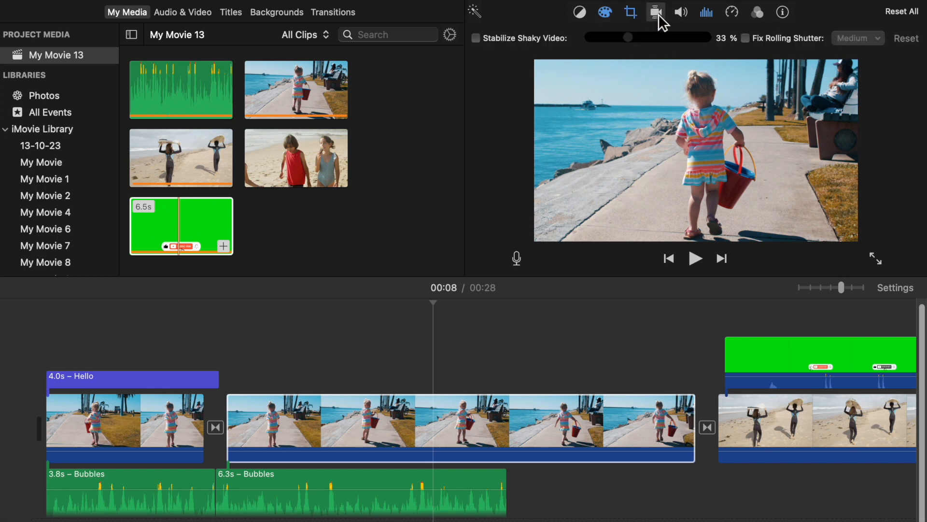
{"action": "left_click", "coordinate": [478, 40]}
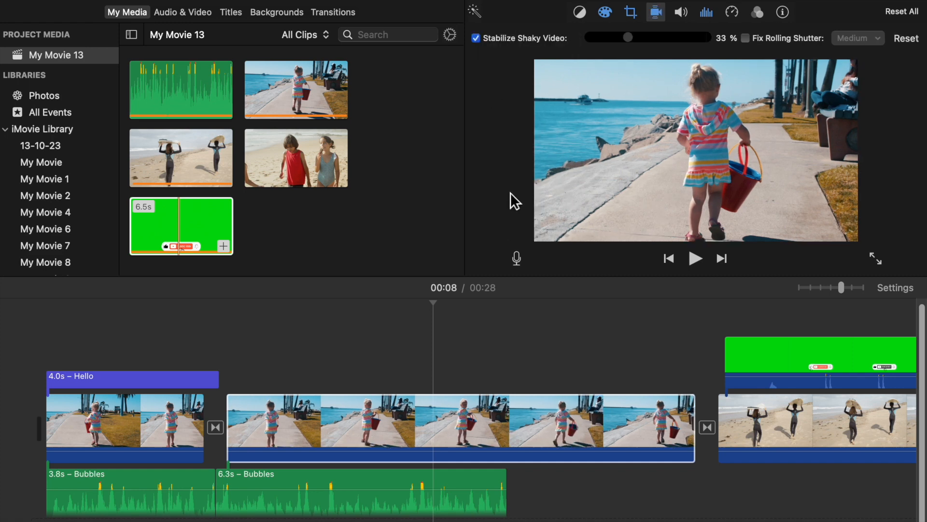
{"action": "left_click_drag", "start_coordinate": [630, 41], "coordinate": [709, 42]}
{"action": "left_click", "coordinate": [697, 259]}
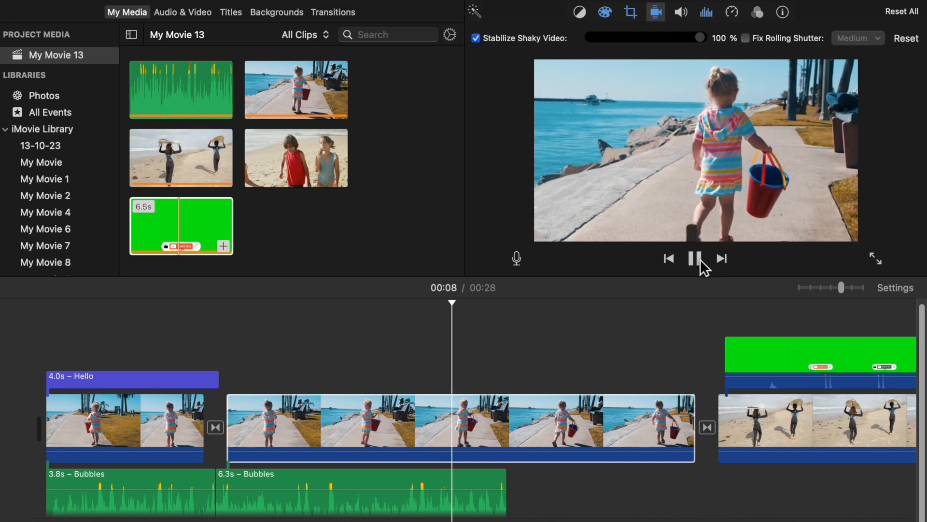
{"action": "left_click", "coordinate": [696, 259]}
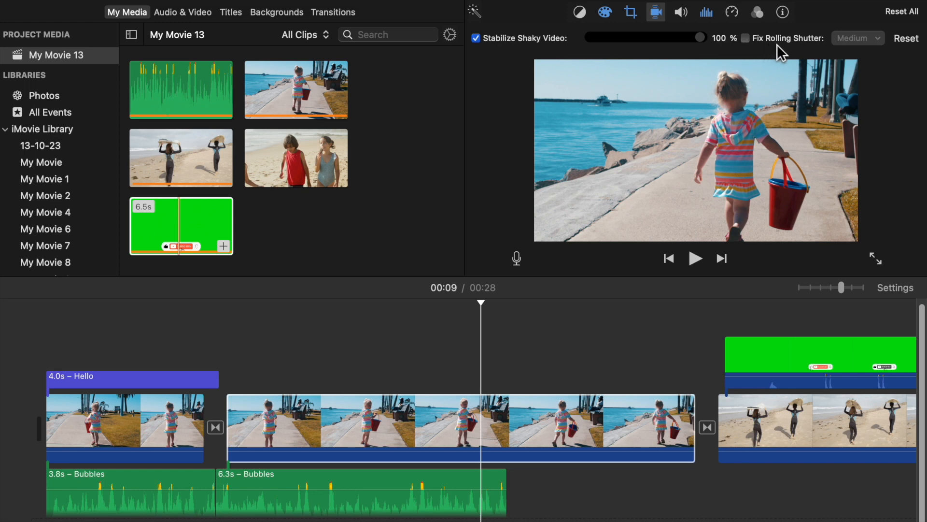
{"action": "left_click", "coordinate": [748, 41]}
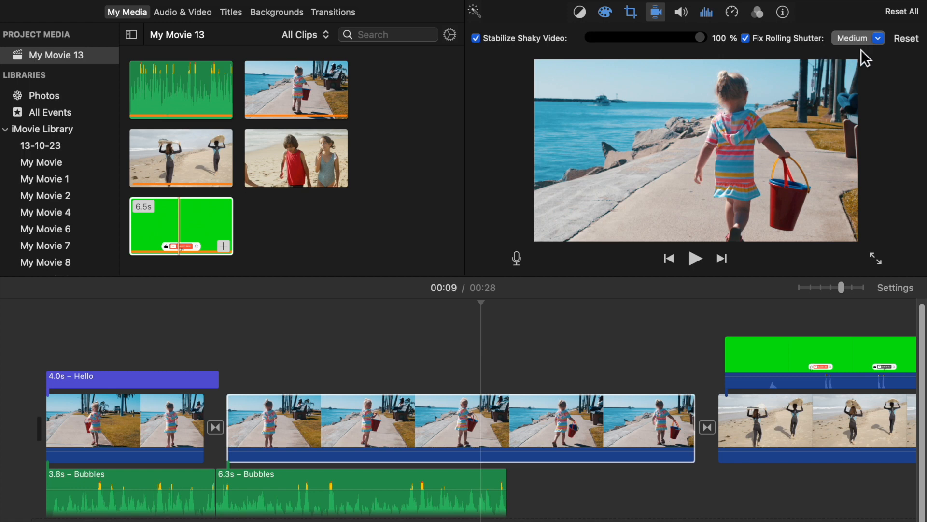
Step: Try automatic volume on the second girl segment, set its volume to 97% and turn the automatic adjustment off
{"action": "left_click", "coordinate": [681, 14]}
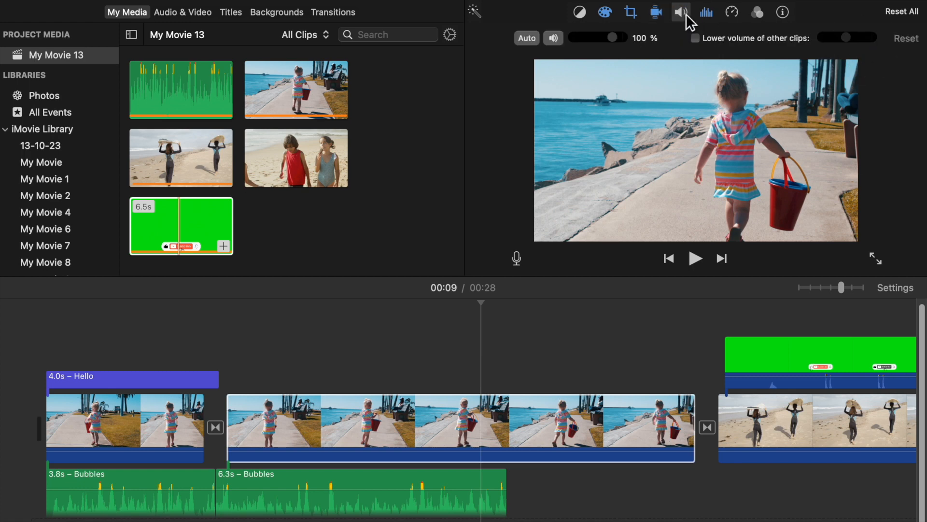
{"action": "left_click", "coordinate": [536, 42]}
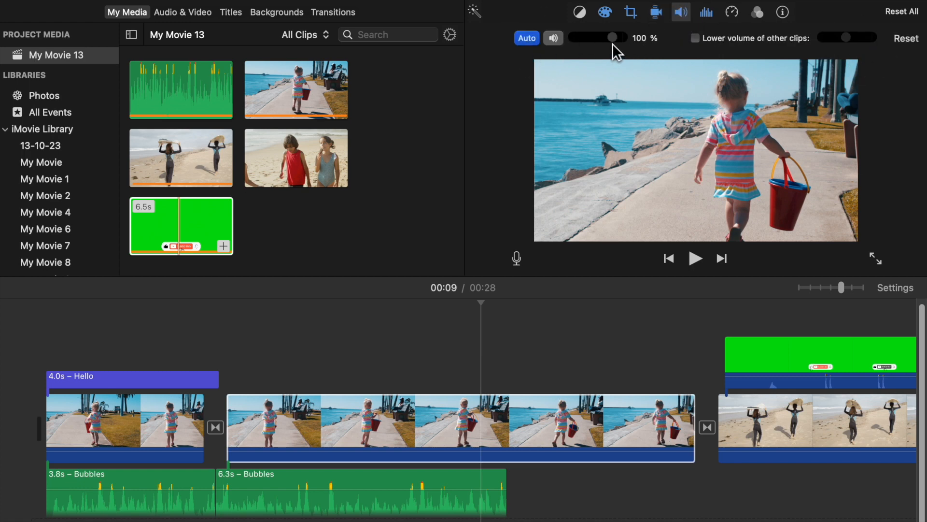
{"action": "mouse_move", "coordinate": [614, 38]}
{"action": "left_mouse_down"}
{"action": "mouse_move", "coordinate": [632, 41]}
{"action": "mouse_move", "coordinate": [613, 43]}
{"action": "left_mouse_up"}
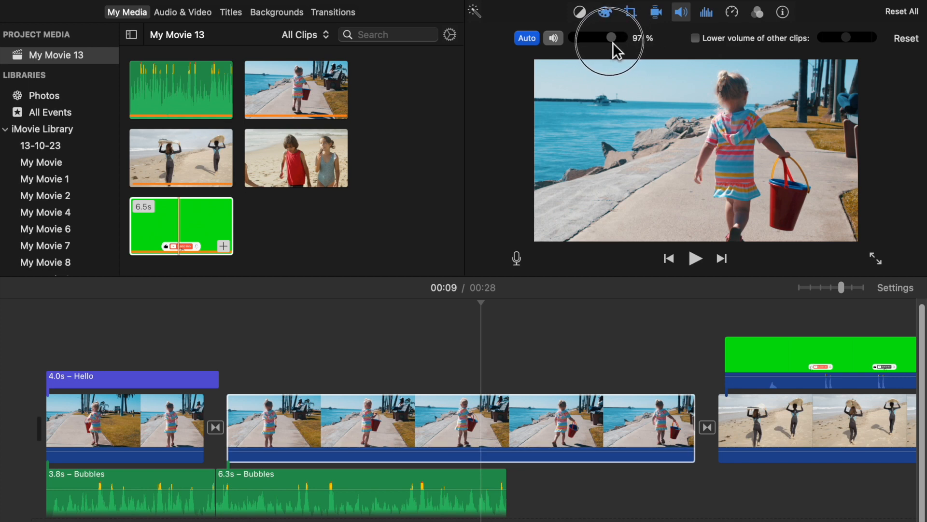
{"action": "left_click", "coordinate": [533, 42]}
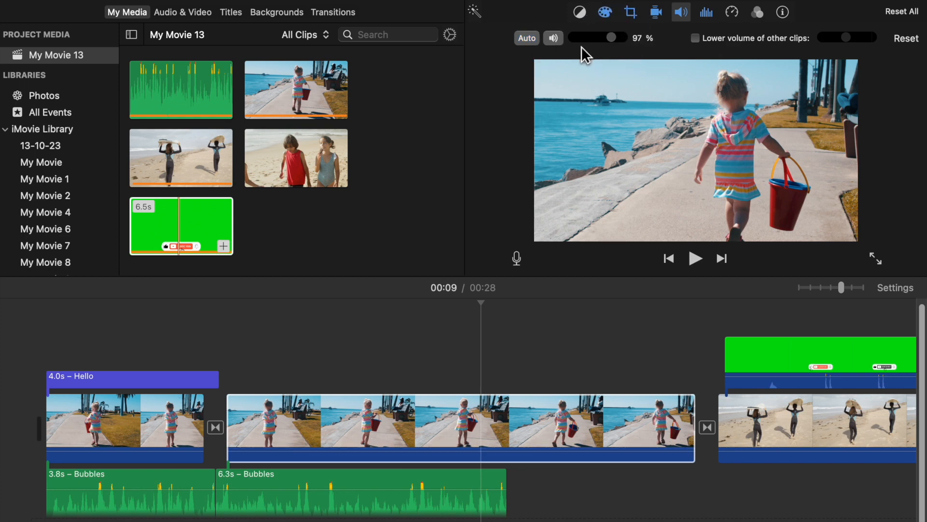
Step: Set the second girl segment's speed to Slow and play it back
{"action": "left_click", "coordinate": [734, 12]}
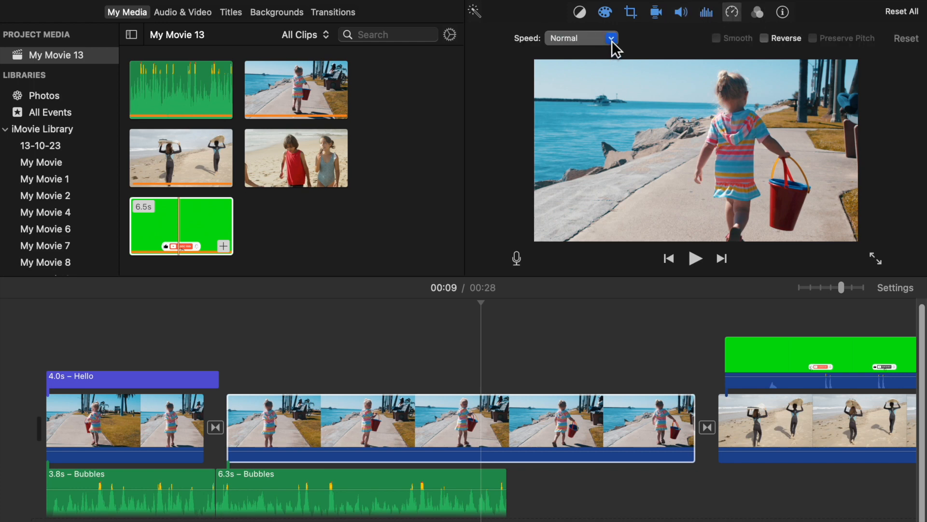
{"action": "left_click", "coordinate": [611, 40]}
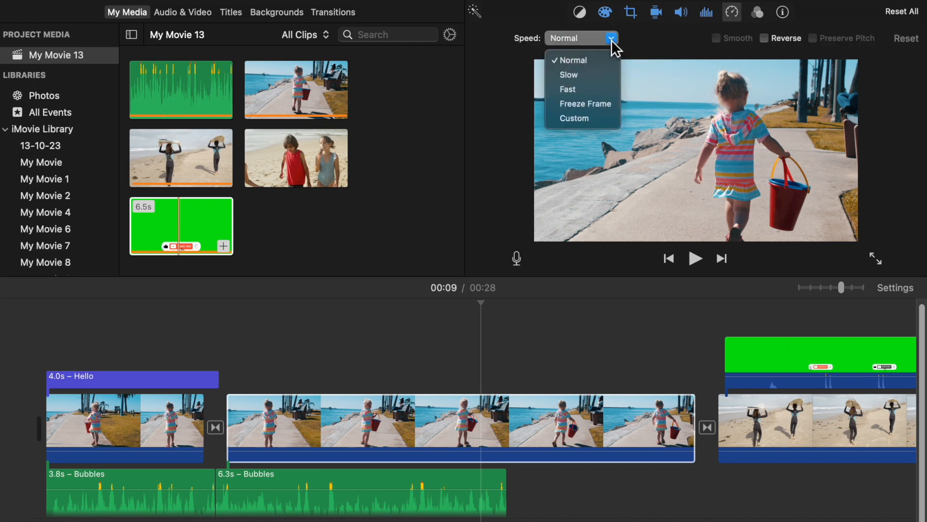
{"action": "left_click", "coordinate": [598, 73]}
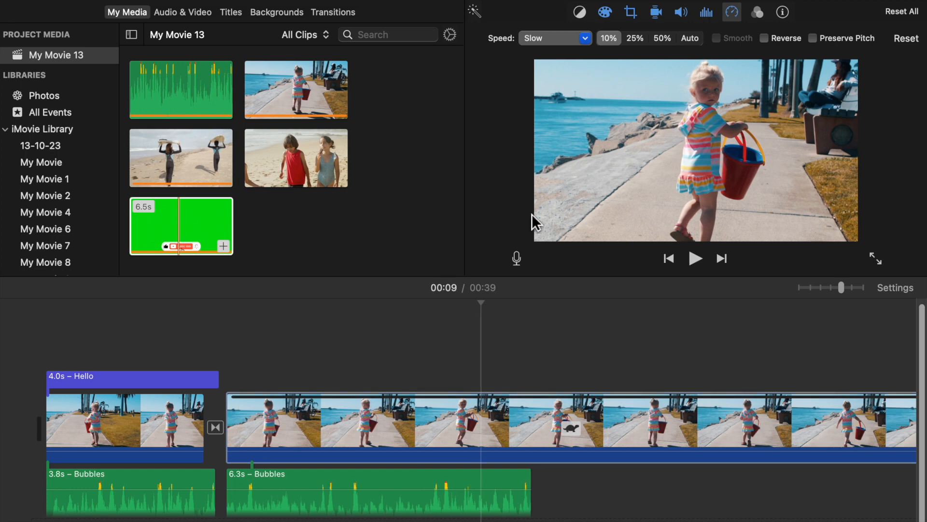
{"action": "left_click", "coordinate": [698, 261]}
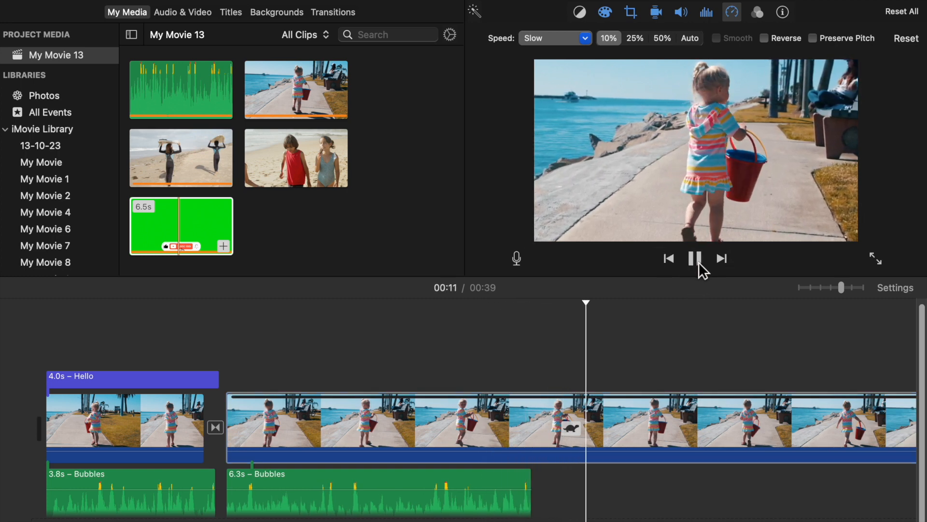
Step: Set the second girl segment's slow-motion rate to 50% and play it back
{"action": "left_click", "coordinate": [695, 259]}
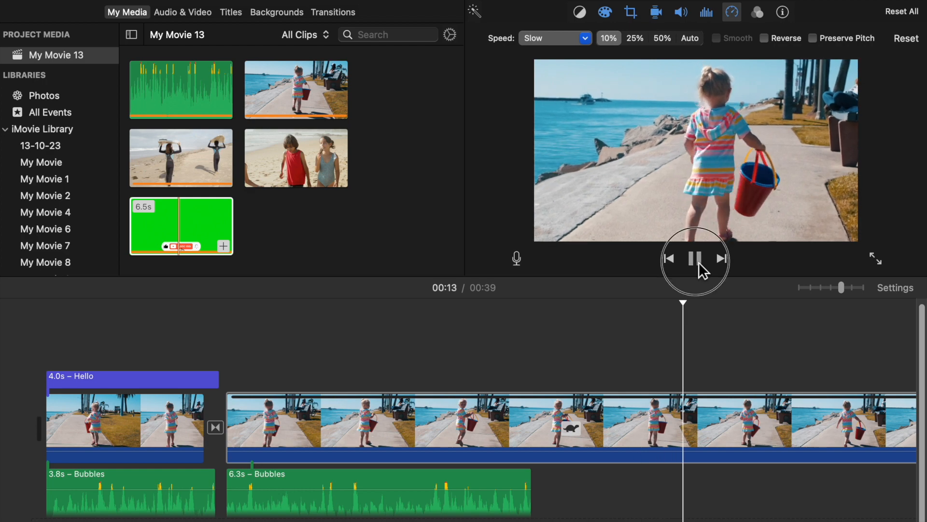
{"action": "left_click", "coordinate": [636, 40]}
{"action": "left_click", "coordinate": [663, 41]}
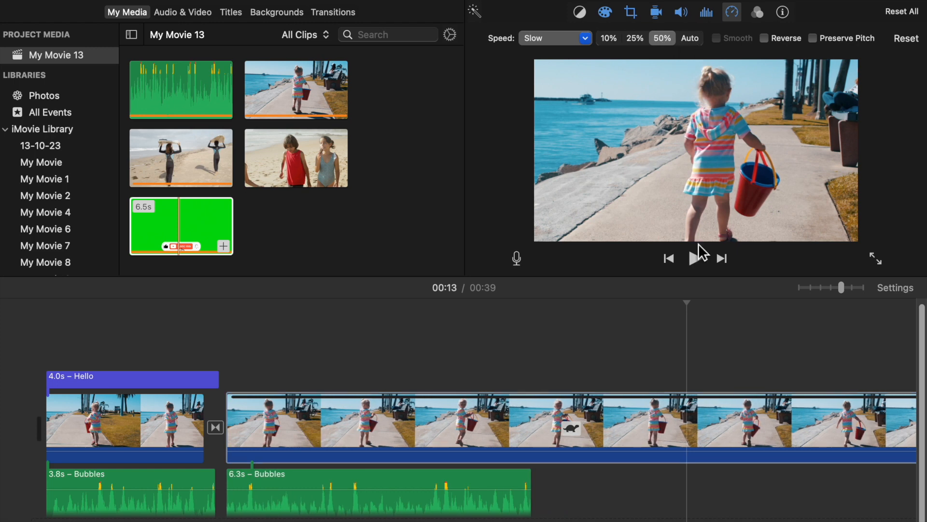
{"action": "left_click", "coordinate": [696, 258]}
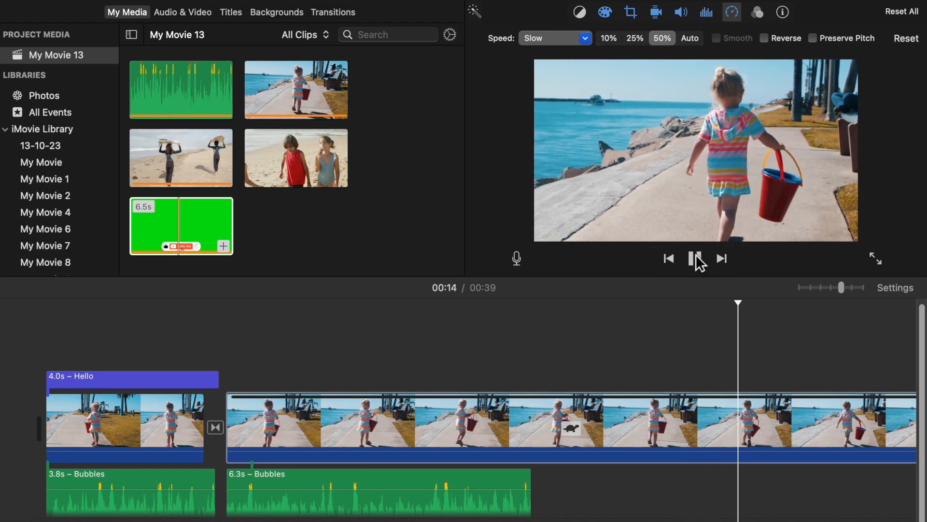
{"action": "left_click", "coordinate": [696, 259]}
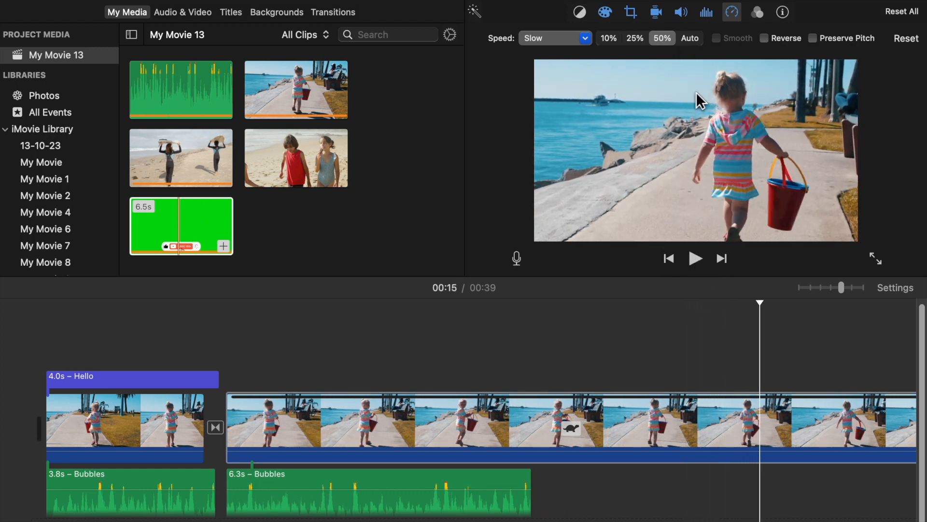
Step: Reverse the second girl segment, play it back and turn on pitch preservation
{"action": "left_click", "coordinate": [771, 42]}
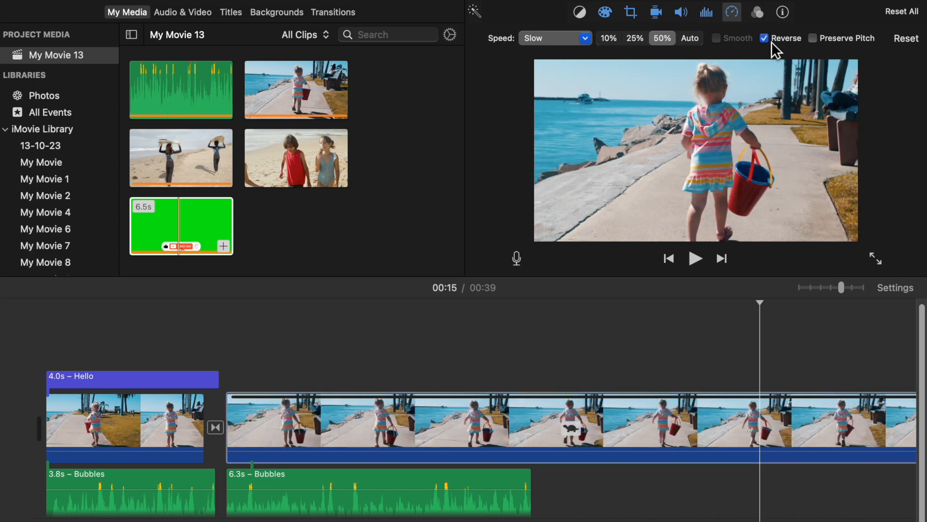
{"action": "left_click", "coordinate": [697, 264]}
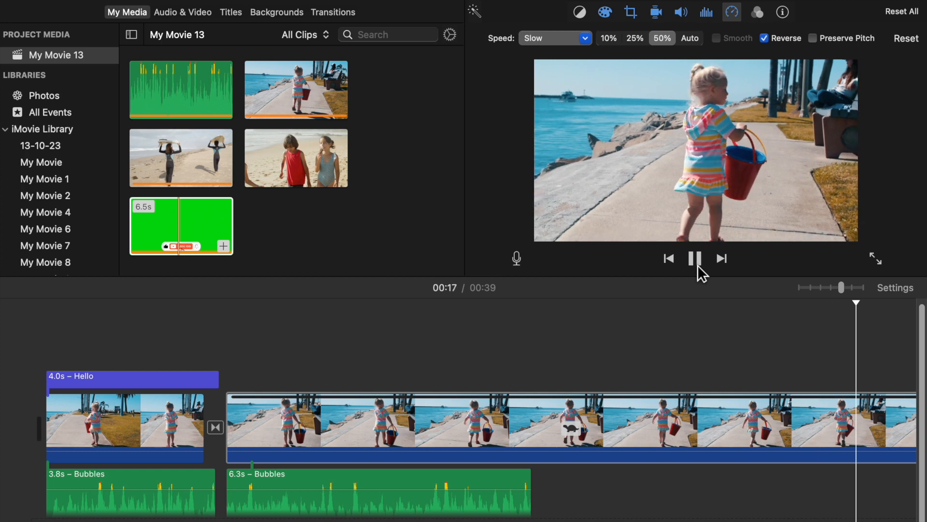
{"action": "left_click", "coordinate": [696, 265]}
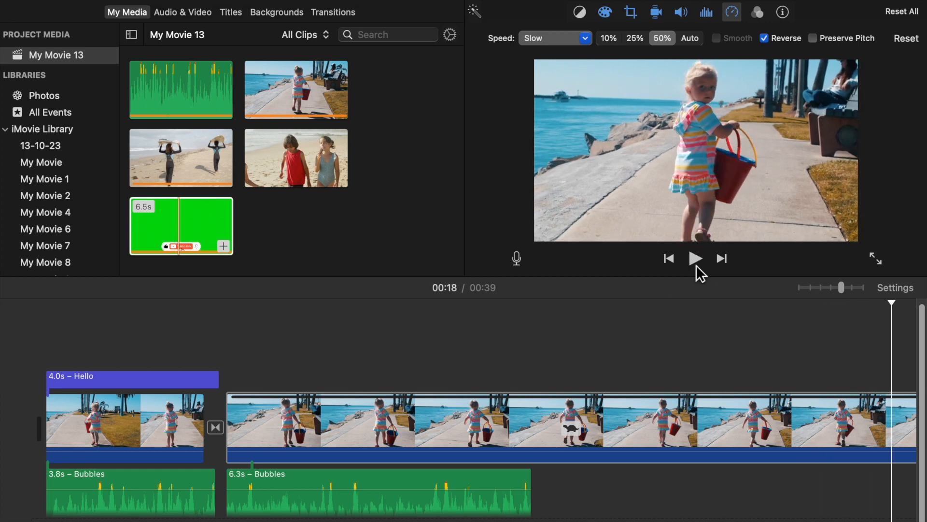
{"action": "left_click", "coordinate": [820, 41]}
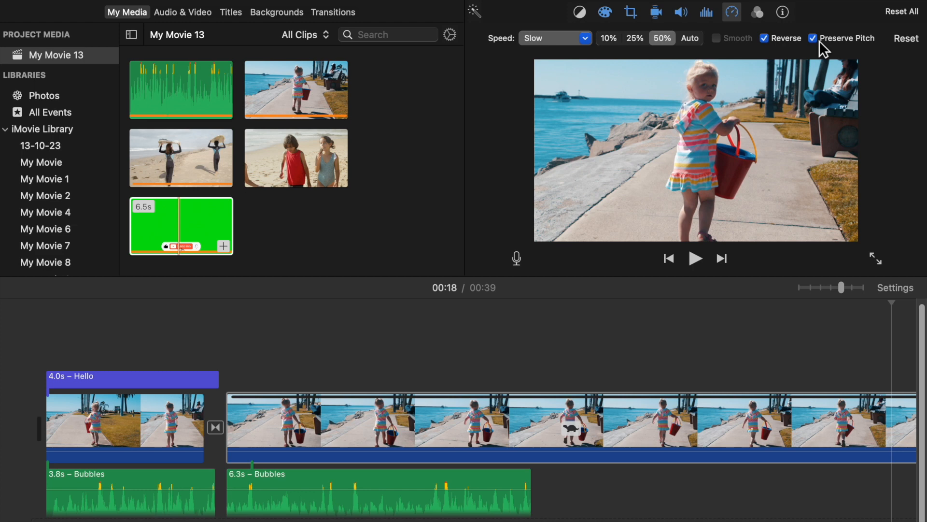
{"action": "left_click", "coordinate": [764, 15]}
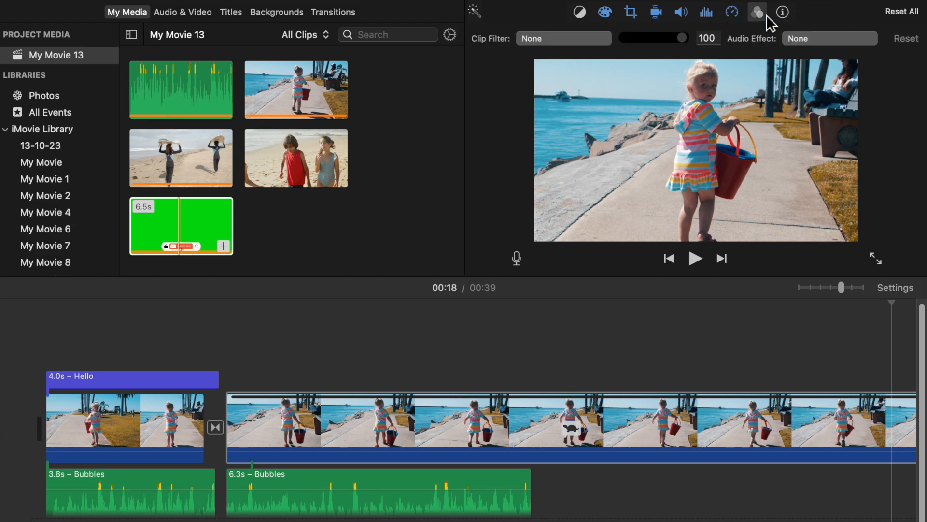
{"action": "left_click", "coordinate": [595, 44]}
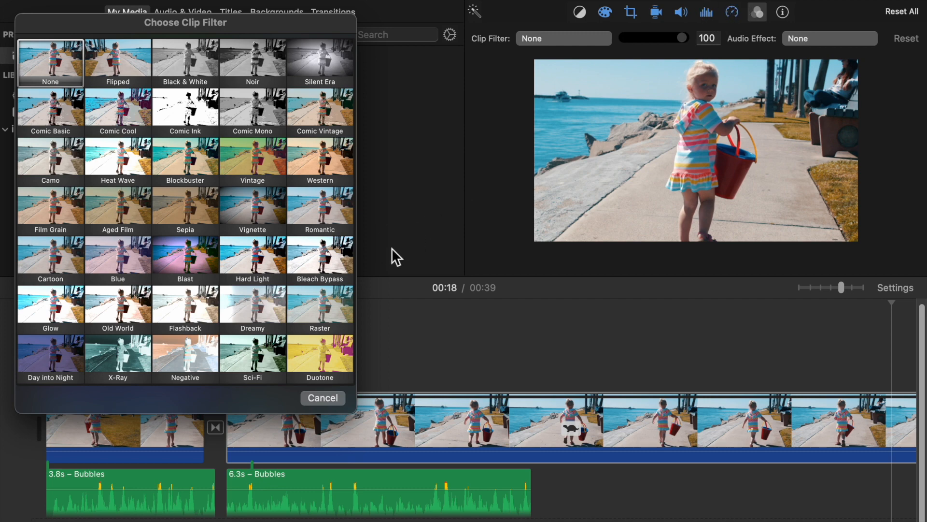
{"action": "left_click", "coordinate": [324, 397]}
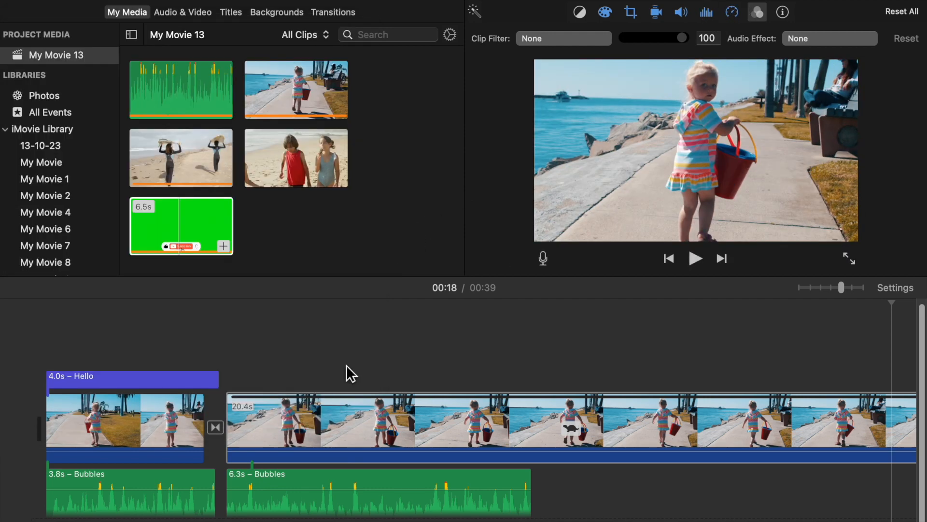
Step: Turn off reverse playback and pitch preservation for the second girl segment
{"action": "left_click", "coordinate": [731, 15]}
{"action": "left_click", "coordinate": [783, 39]}
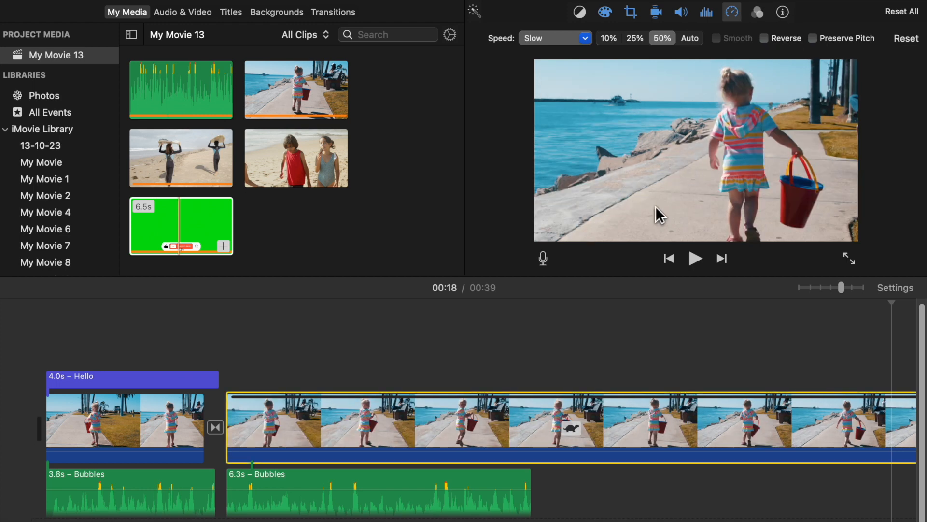
Step: Apply the Comic Vintage clip filter to the second girl segment and play it back
{"action": "left_click", "coordinate": [759, 13]}
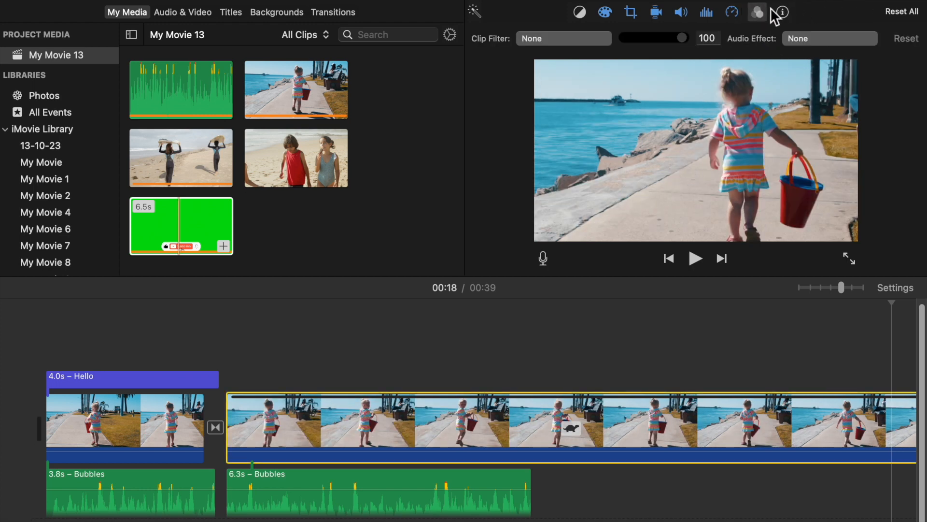
{"action": "left_click", "coordinate": [761, 14]}
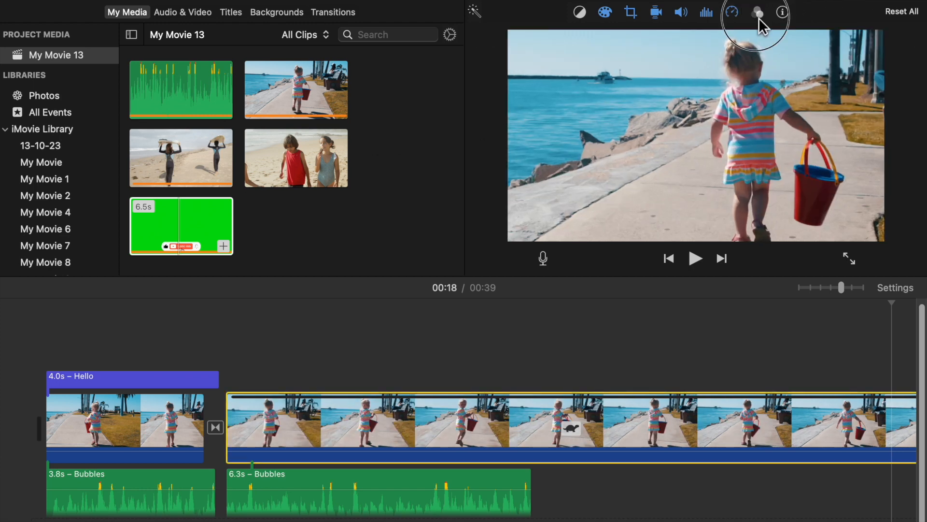
{"action": "left_click", "coordinate": [758, 14]}
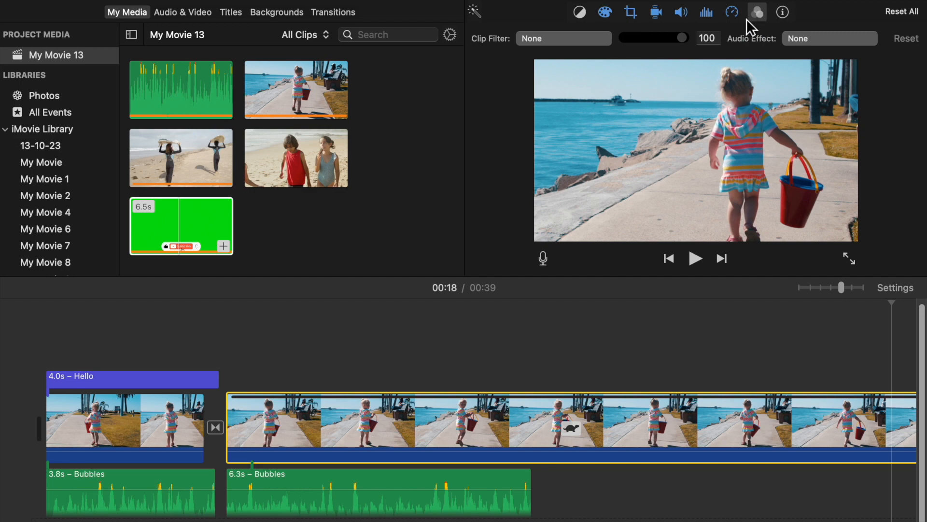
{"action": "left_click", "coordinate": [562, 43]}
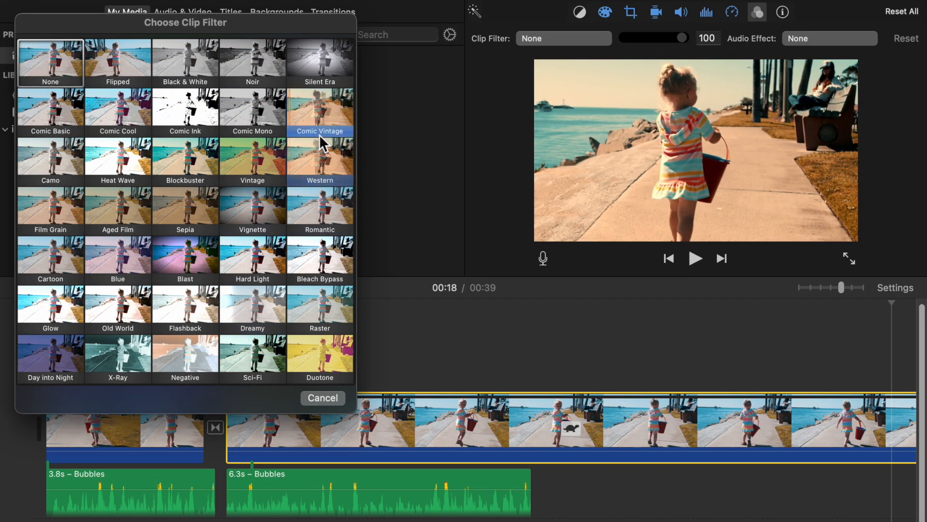
{"action": "left_click", "coordinate": [321, 138]}
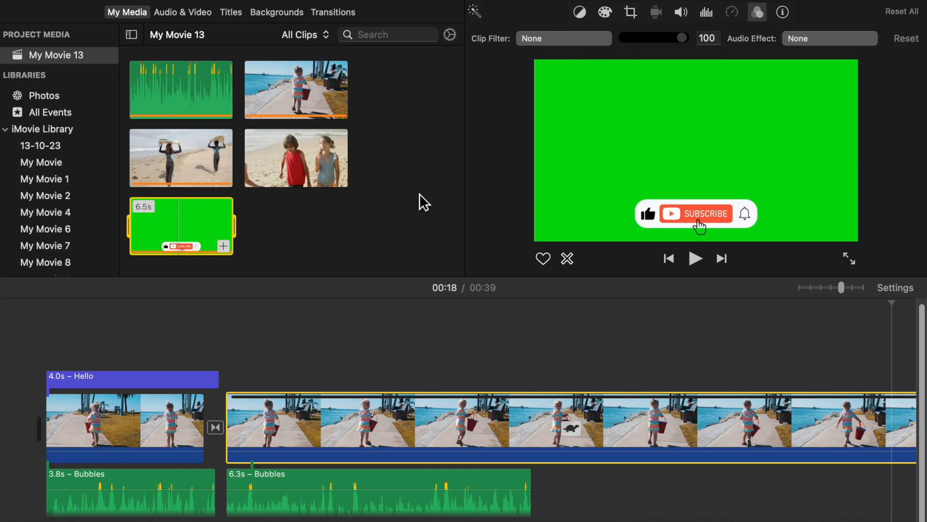
{"action": "left_click", "coordinate": [584, 395]}
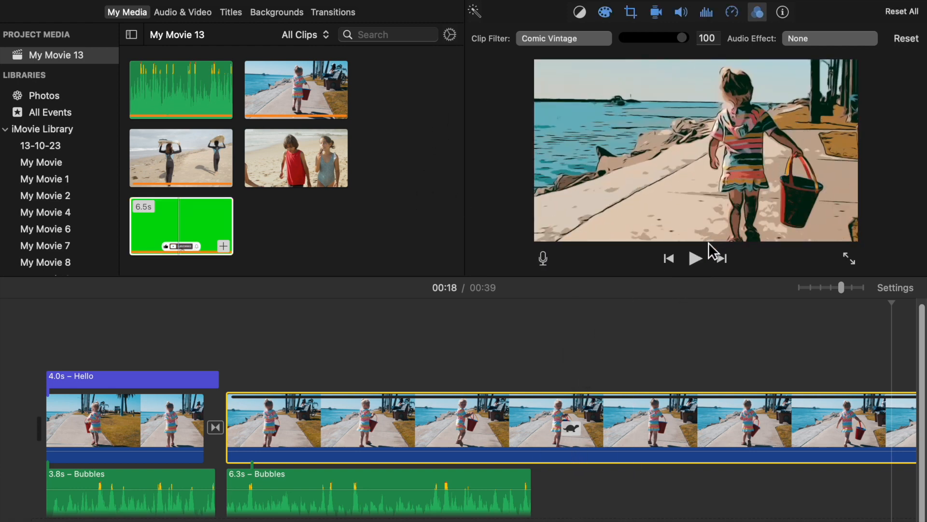
{"action": "left_click", "coordinate": [700, 260]}
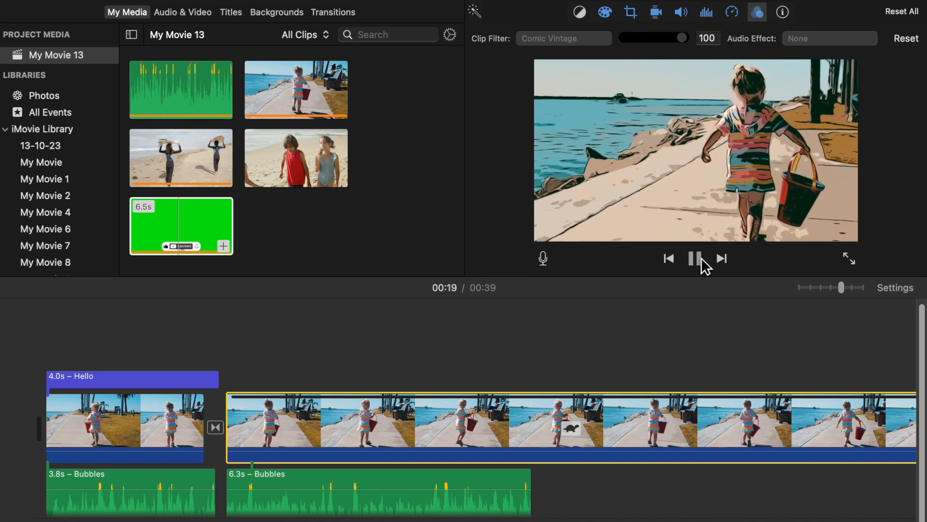
{"action": "left_click", "coordinate": [704, 266]}
Step: Bring the surfers clip at the end of the timeline into view
{"action": "scroll", "coordinate": [599, 440], "scroll_direction": "right", "scroll_amount": 5}
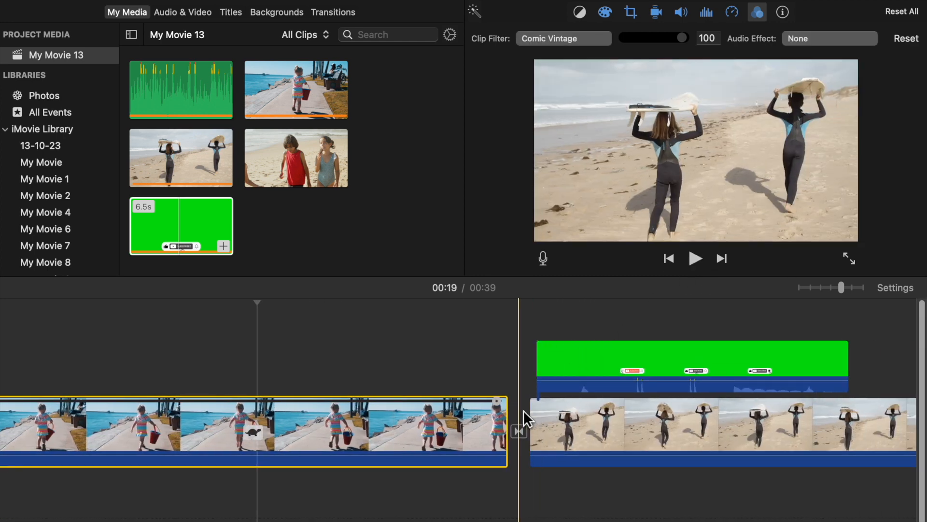
{"action": "scroll", "coordinate": [613, 436], "scroll_direction": "right", "scroll_amount": 5}
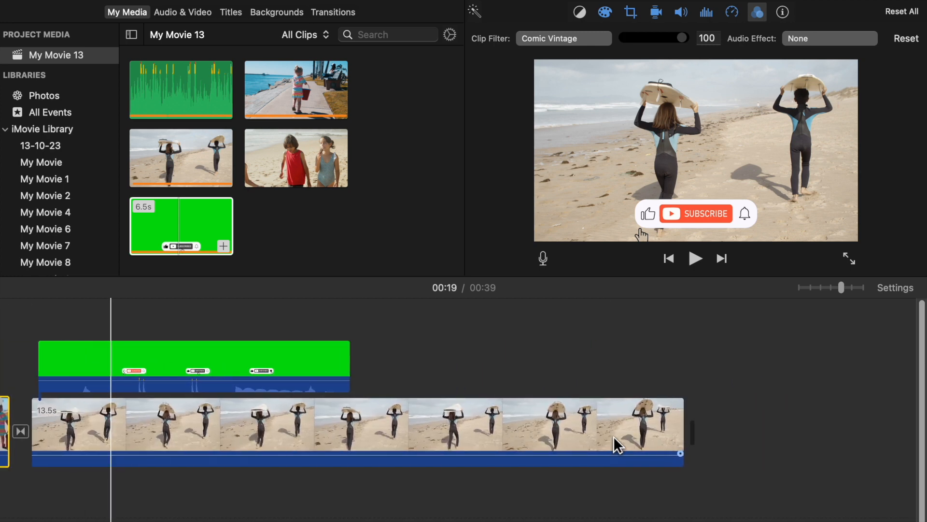